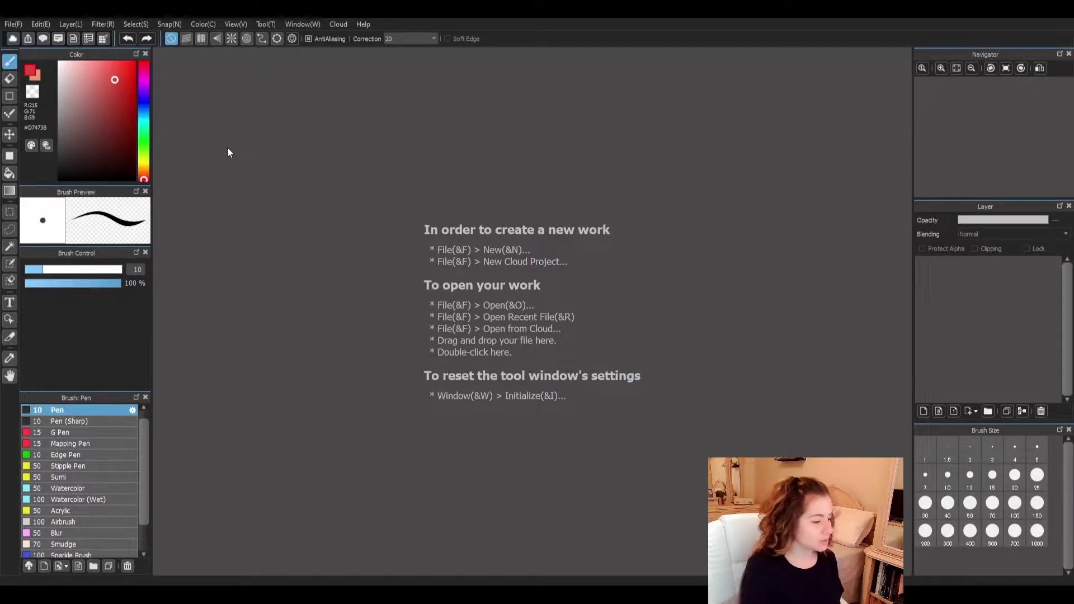
Step: Create a new standard image 1080 pixels wide and 1080 pixels high at 350 dpi
left_click(24, 26)
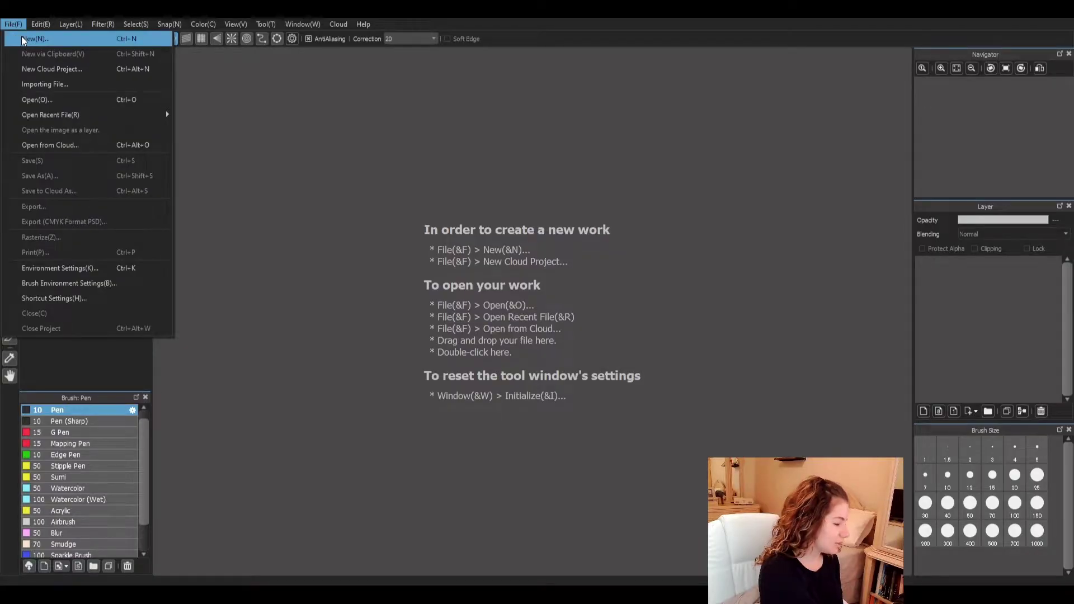
left_click(22, 39)
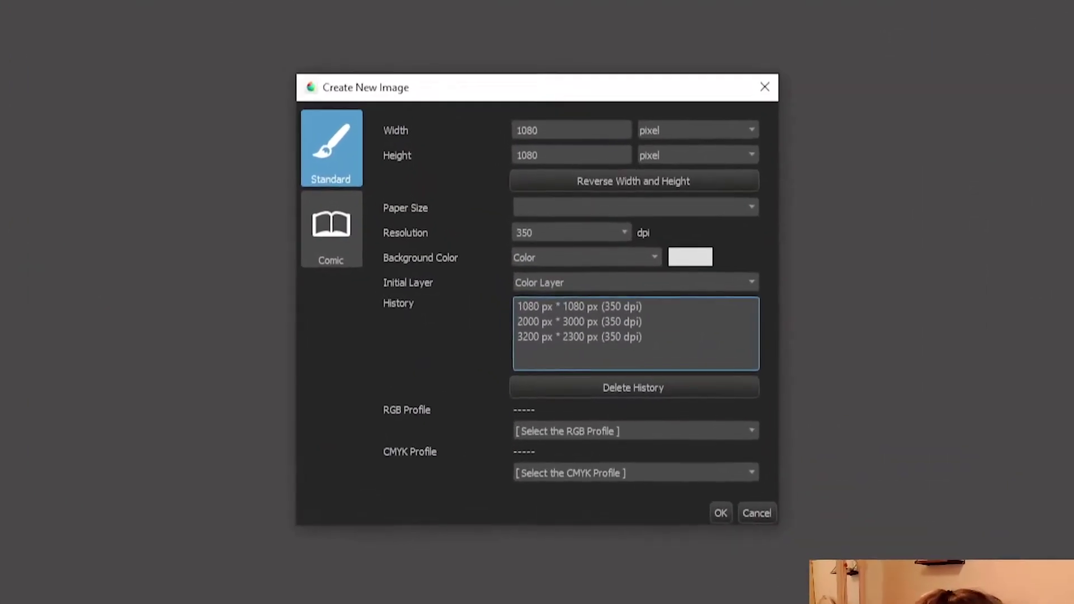
left_click(538, 107)
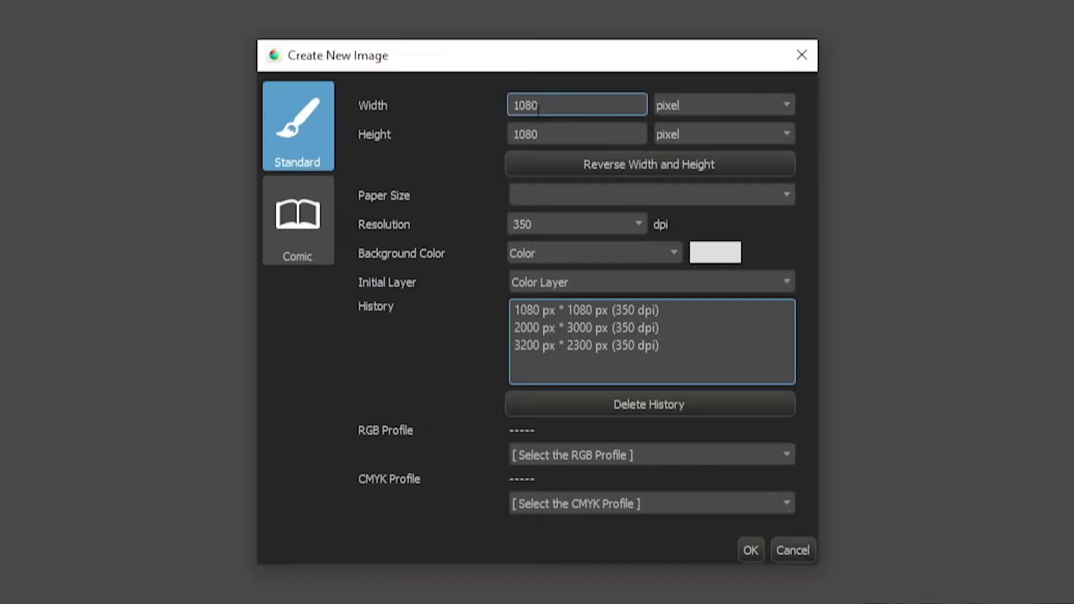
left_click(542, 136)
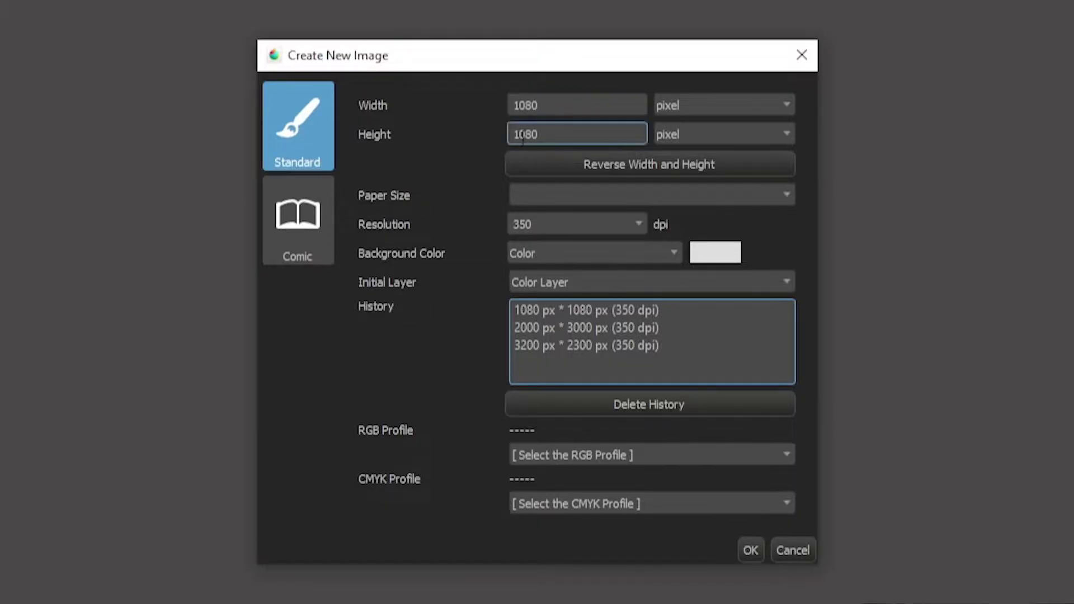
left_click(739, 548)
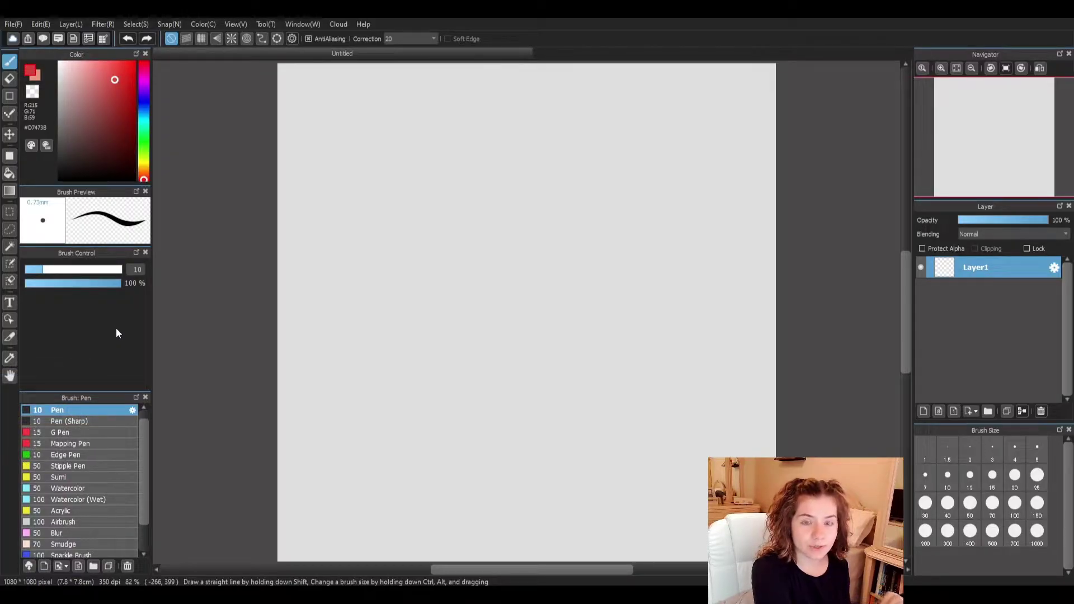
Step: Set the Pen brush size to 15
left_click(49, 270)
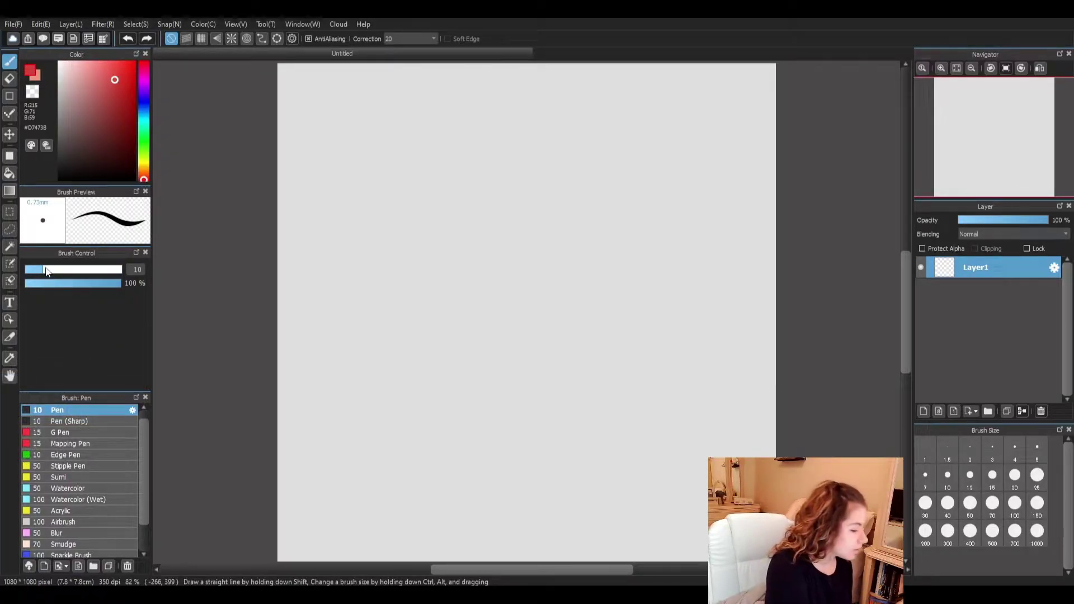
left_click_drag(50, 289, 53, 292)
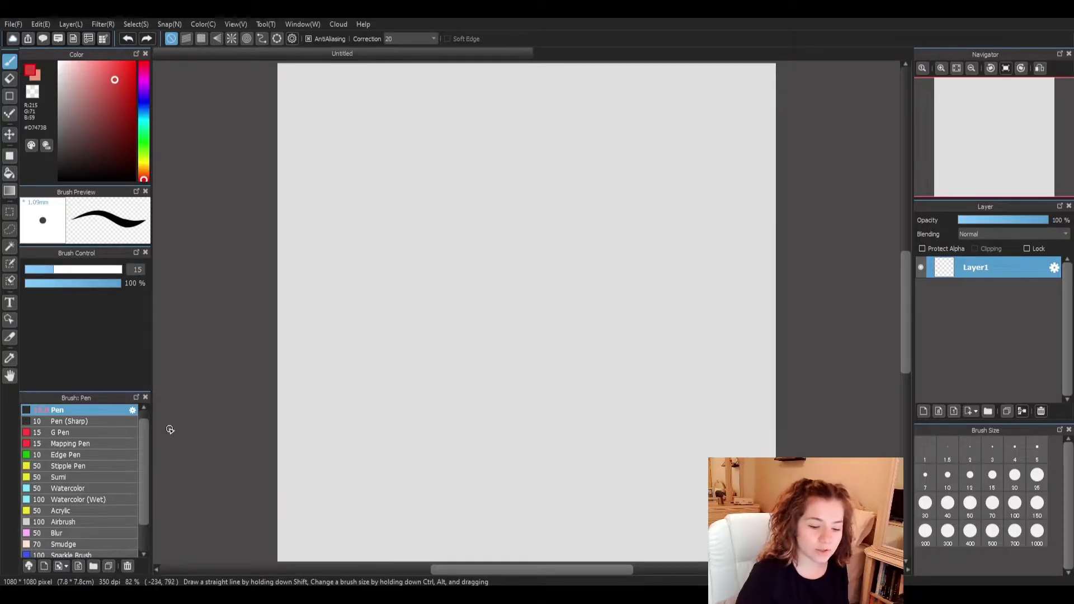
left_click(1015, 533)
left_click(970, 530)
left_click(969, 475)
left_click(992, 502)
left_click(993, 479)
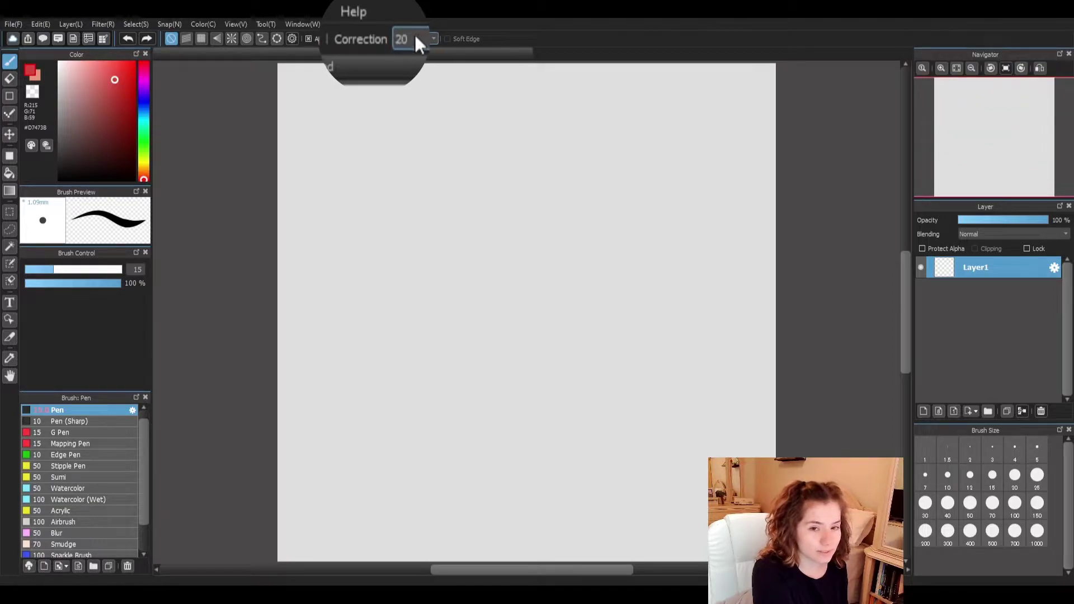
Step: Draw a long wavy test stroke diagonally across the canvas with stroke correction at 20 and undo it
left_click(432, 37)
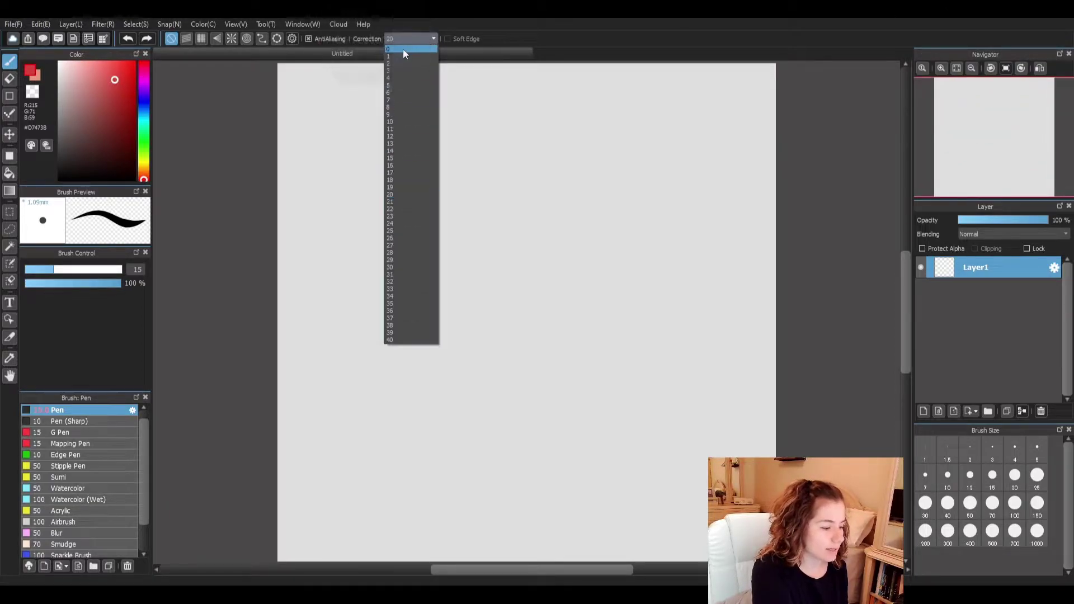
left_click(404, 196)
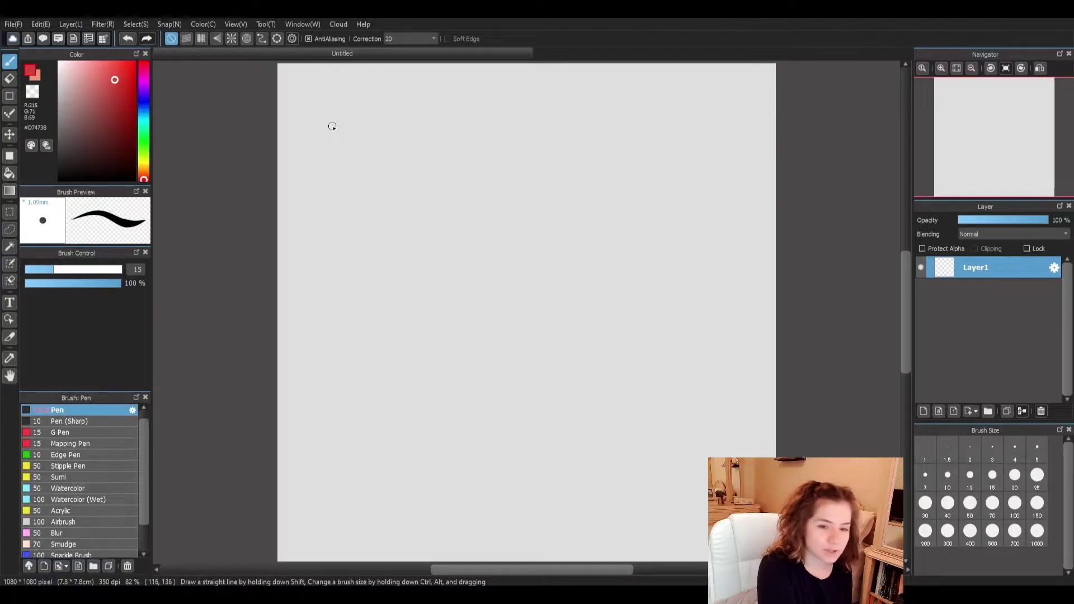
mouse_move(337, 125)
left_mouse_down()
mouse_move(424, 97)
mouse_move(449, 126)
mouse_move(354, 226)
mouse_move(338, 280)
mouse_move(378, 277)
mouse_move(461, 226)
mouse_move(569, 210)
mouse_move(565, 269)
mouse_move(464, 336)
mouse_move(407, 411)
mouse_move(471, 439)
mouse_move(591, 367)
mouse_move(682, 365)
mouse_move(680, 420)
mouse_move(637, 485)
mouse_move(678, 527)
left_mouse_up()
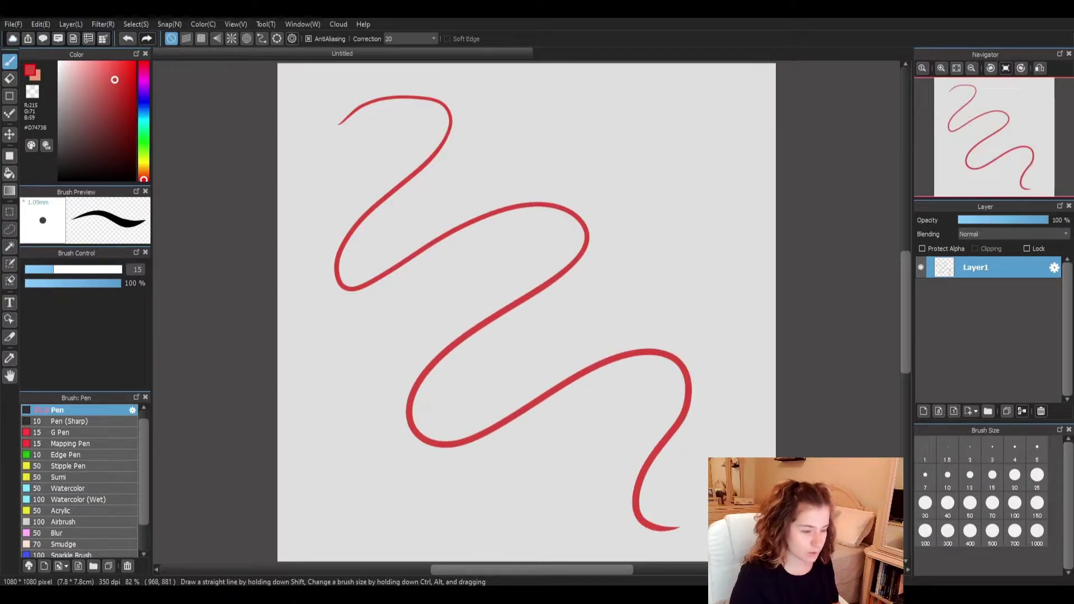
key("ctrl+z")
Step: Set the stroke correction to 0 and draw a long vertical test line near the canvas's left edge
left_click(423, 38)
left_click(401, 46)
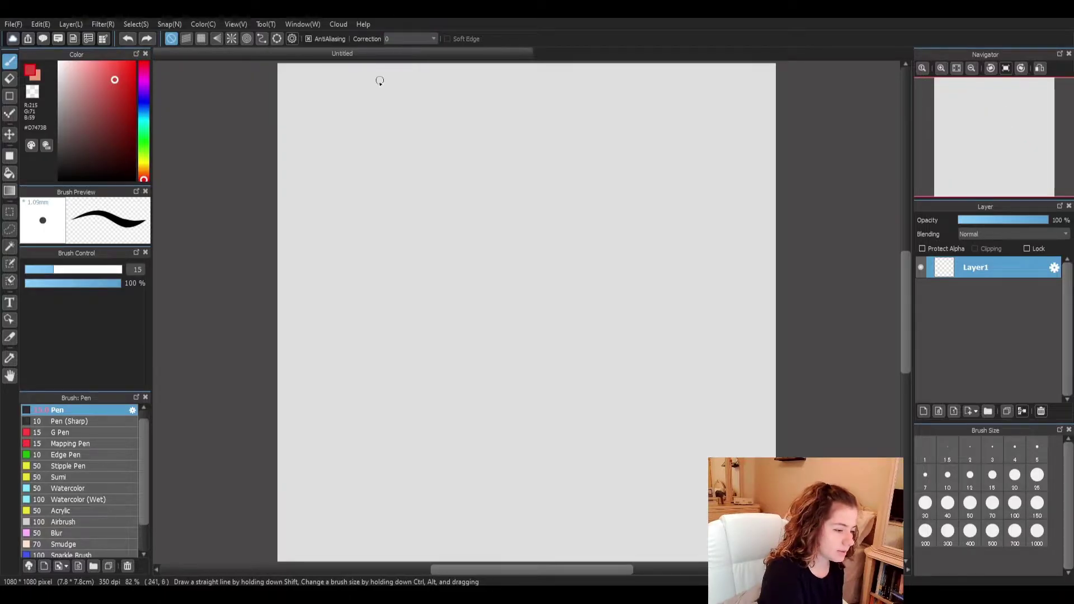
left_click_drag(351, 99, 353, 471)
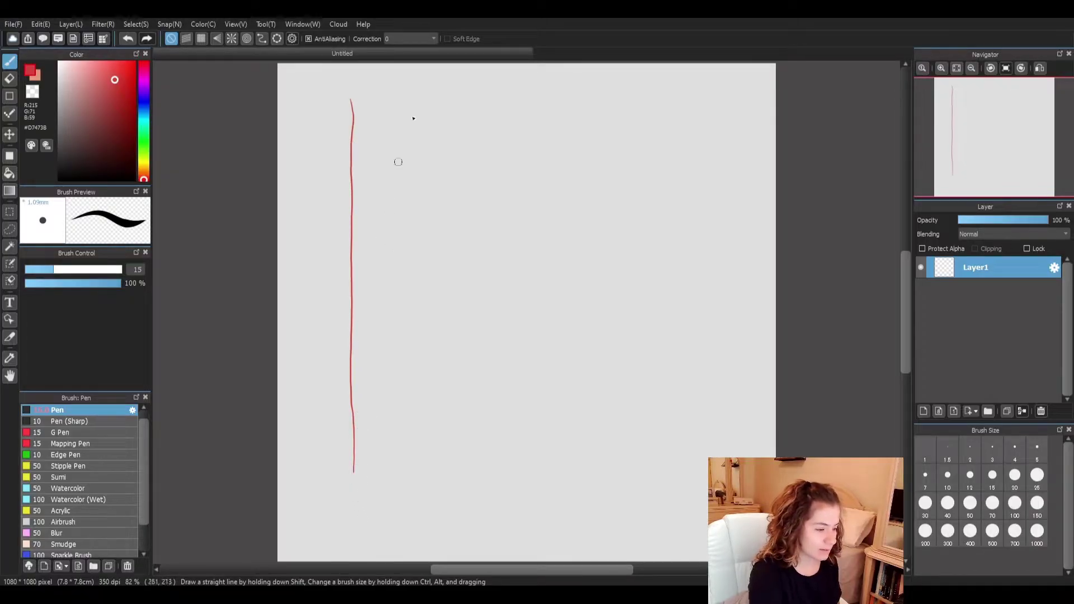
Step: Set the stroke correction to 20 and draw a second vertical test line to the right of the first
left_click(433, 38)
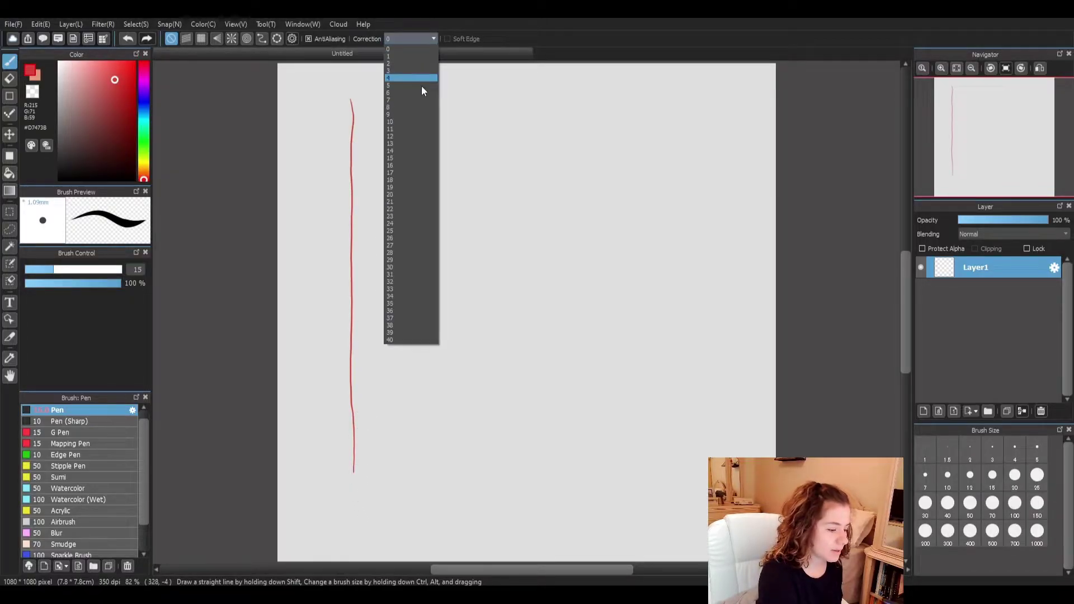
left_click(404, 196)
left_click_drag(413, 99, 415, 396)
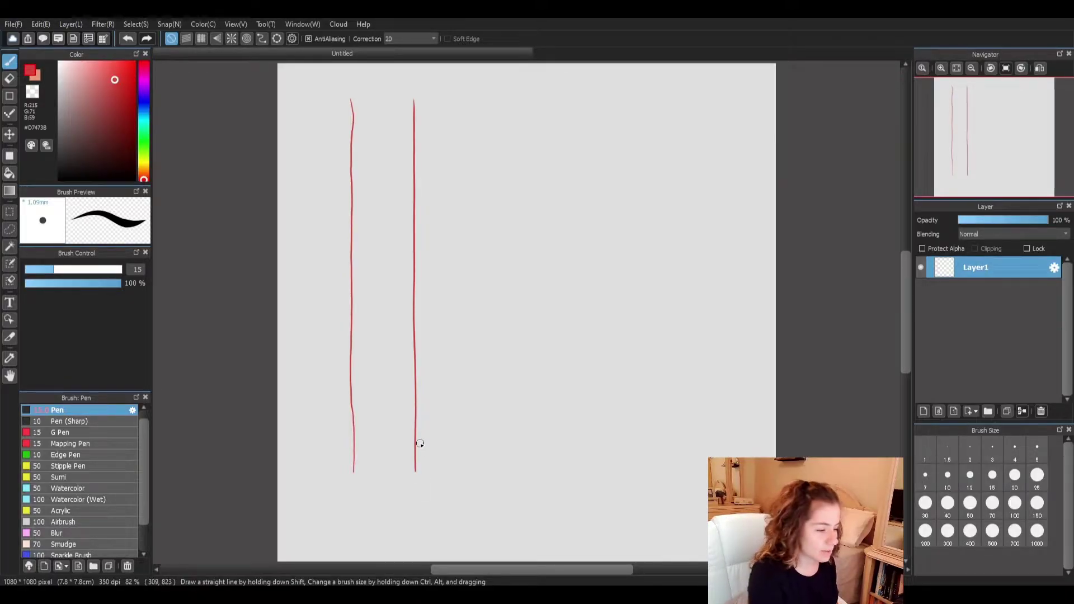
Step: Set the stroke correction to 40, draw test strokes to the right of the two vertical lines, and undo them
left_click(433, 38)
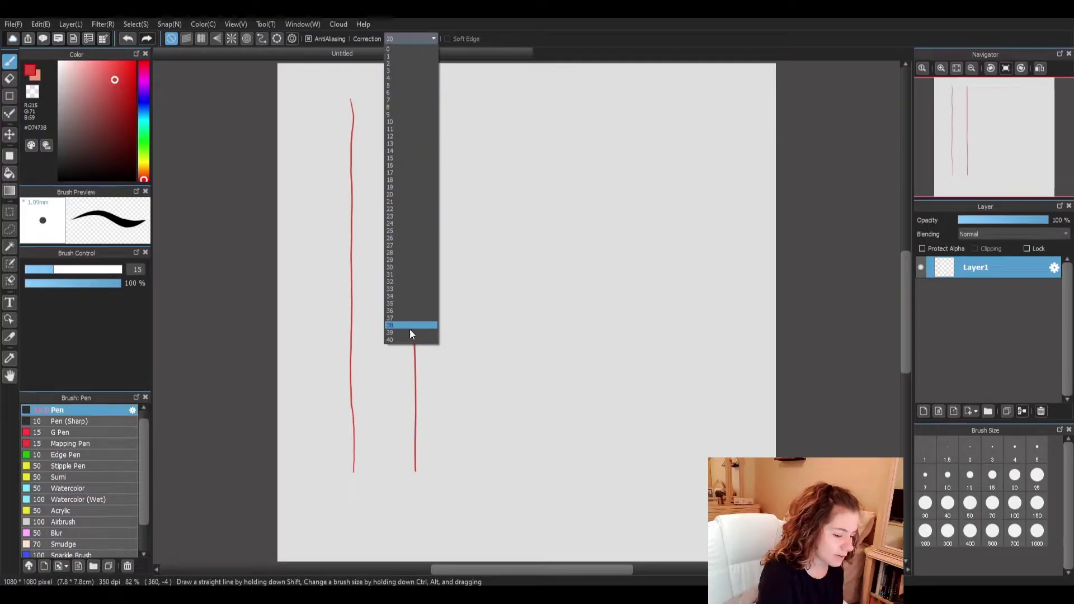
left_click(406, 340)
mouse_move(500, 103)
left_mouse_down()
mouse_move(537, 104)
mouse_move(554, 128)
mouse_move(493, 217)
mouse_move(492, 244)
mouse_move(603, 301)
mouse_move(597, 340)
mouse_move(513, 442)
mouse_move(524, 481)
mouse_move(573, 496)
mouse_move(649, 444)
mouse_move(691, 363)
mouse_move(690, 287)
mouse_move(640, 173)
mouse_move(656, 125)
mouse_move(700, 120)
mouse_move(735, 162)
mouse_move(724, 272)
mouse_move(747, 325)
mouse_move(753, 435)
mouse_move(752, 390)
mouse_move(712, 329)
mouse_move(638, 279)
mouse_move(571, 189)
mouse_move(587, 92)
mouse_move(625, 147)
mouse_move(541, 263)
mouse_move(506, 368)
mouse_move(549, 419)
left_mouse_up()
key("ctrl+z")
key("ctrl+z")
key("ctrl+z")
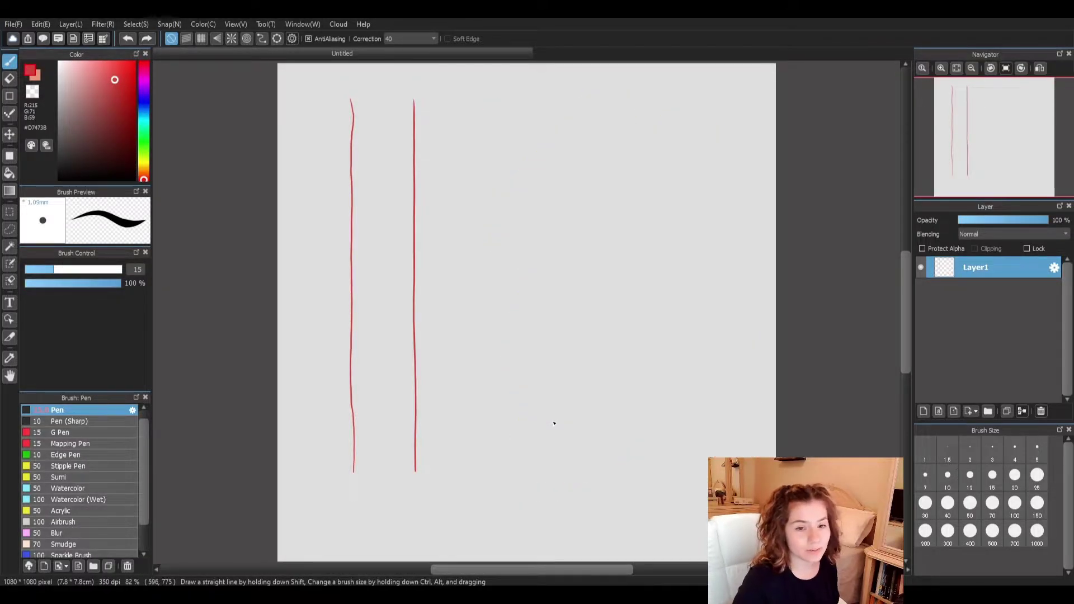
Step: Return the stroke correction to 20 and undo the two vertical test lines
left_click(433, 39)
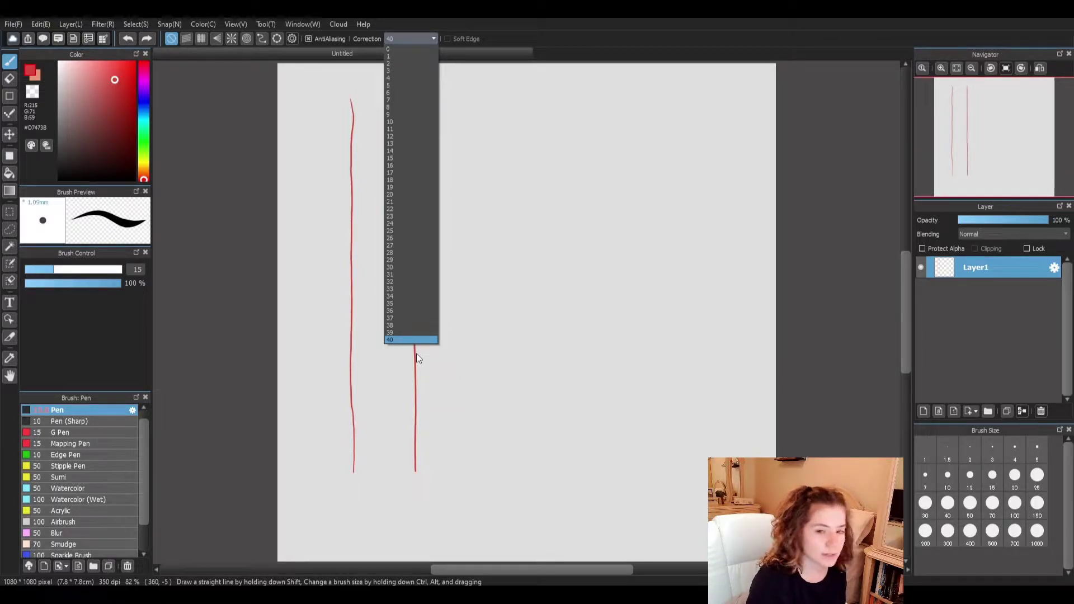
left_click(407, 194)
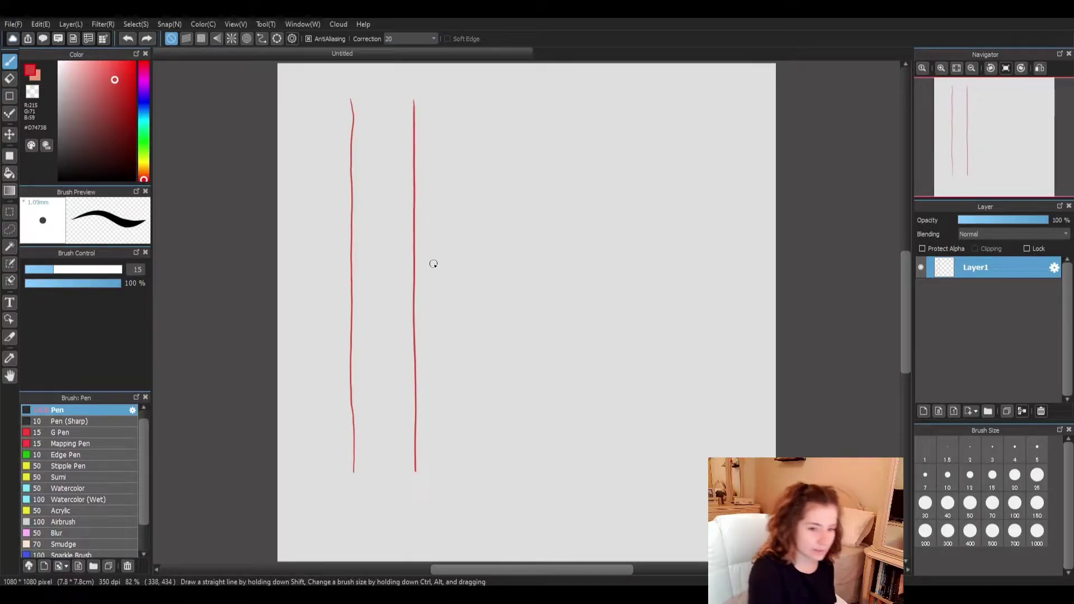
key("ctrl+z")
key("ctrl+z")
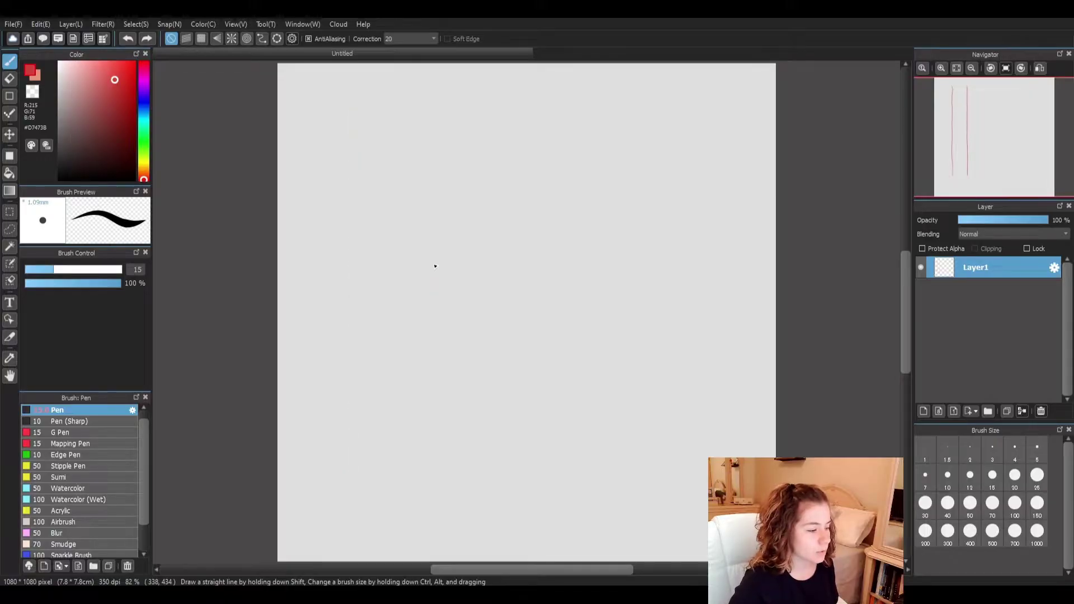
Step: Draw a large rounded head outline in black (#000000) mid-canvas and erase the overshoot where the line's ends meet
left_click(60, 179)
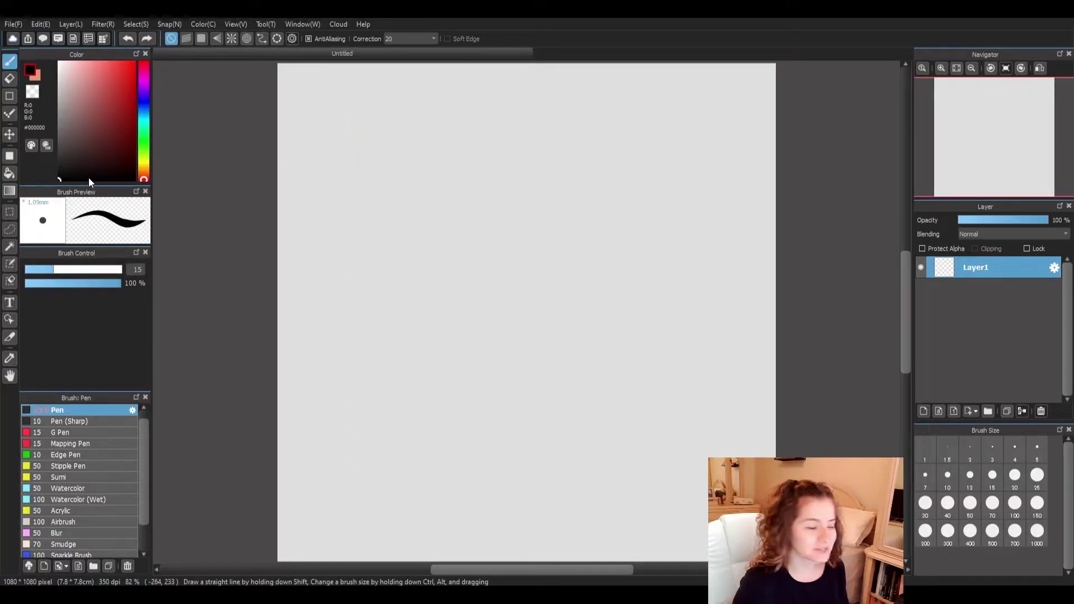
mouse_move(62, 162)
left_mouse_down()
mouse_move(69, 174)
mouse_move(58, 179)
left_mouse_up()
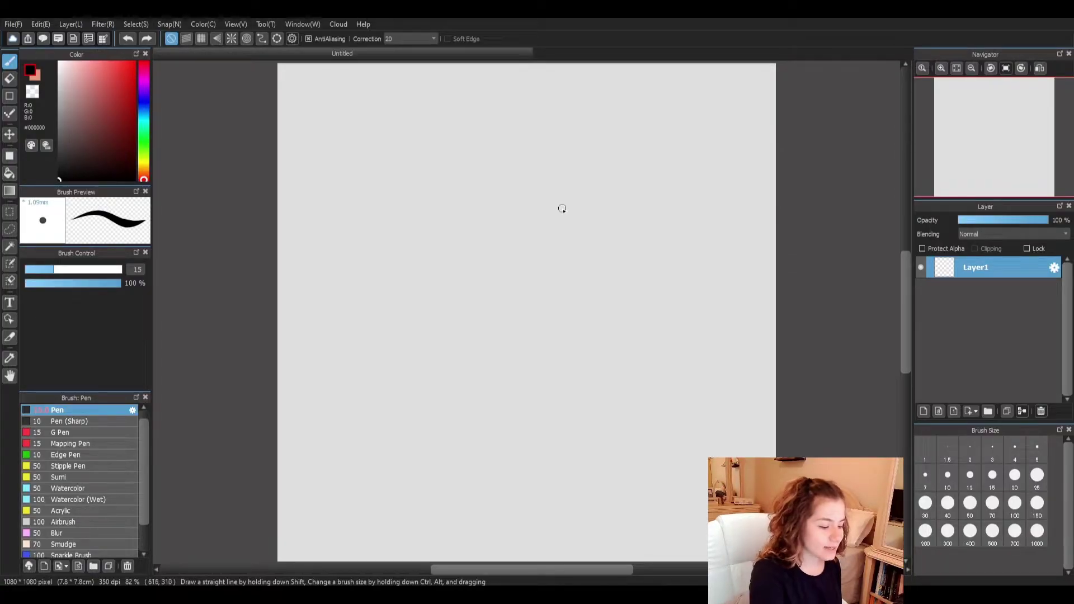
mouse_move(571, 198)
left_mouse_down()
mouse_move(511, 194)
mouse_move(453, 211)
mouse_move(423, 277)
mouse_move(438, 362)
mouse_move(524, 395)
mouse_move(594, 343)
mouse_move(602, 264)
mouse_move(562, 201)
left_mouse_up()
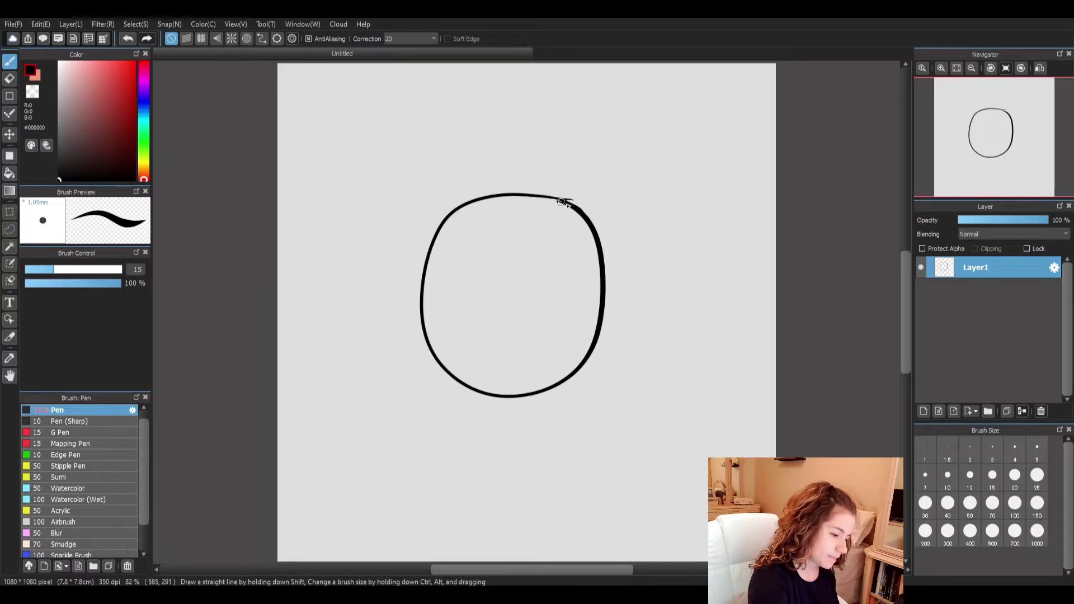
key("e")
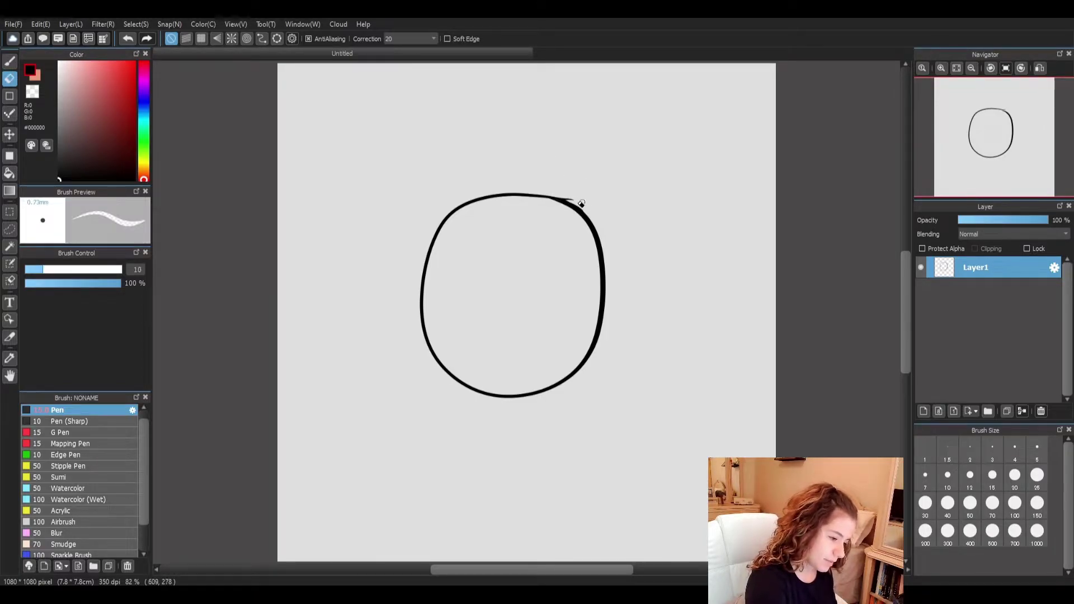
mouse_move(566, 200)
left_mouse_down()
mouse_move(587, 210)
mouse_move(552, 192)
mouse_move(589, 216)
left_mouse_up()
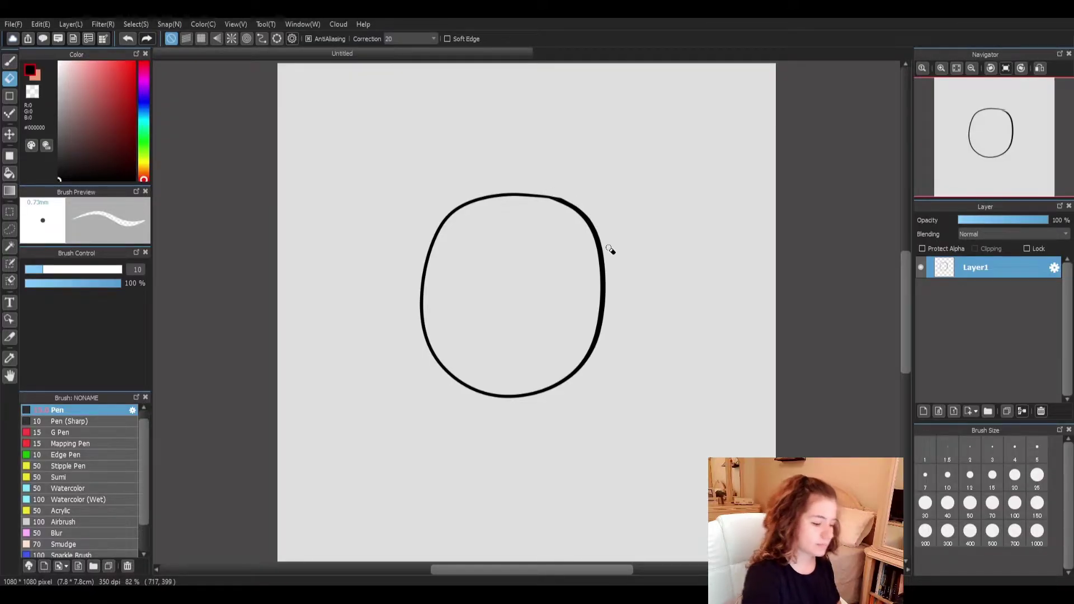
Step: Draw a long pointed ear with the Pen brush on each upper side of the head, slanting outward
key("b")
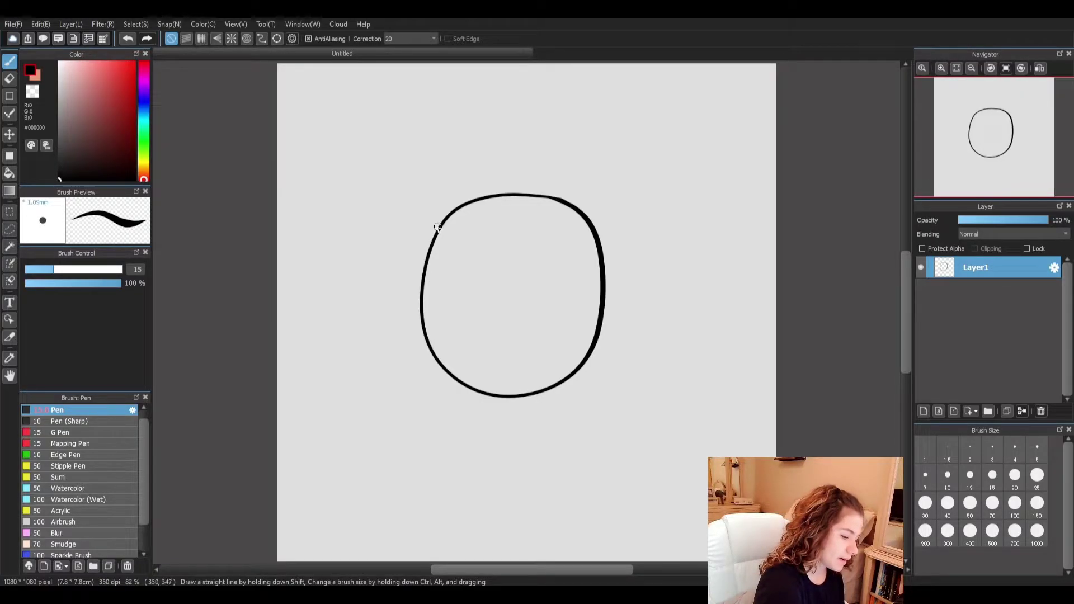
mouse_move(437, 231)
left_mouse_down()
mouse_move(360, 123)
mouse_move(434, 166)
mouse_move(463, 203)
left_mouse_up()
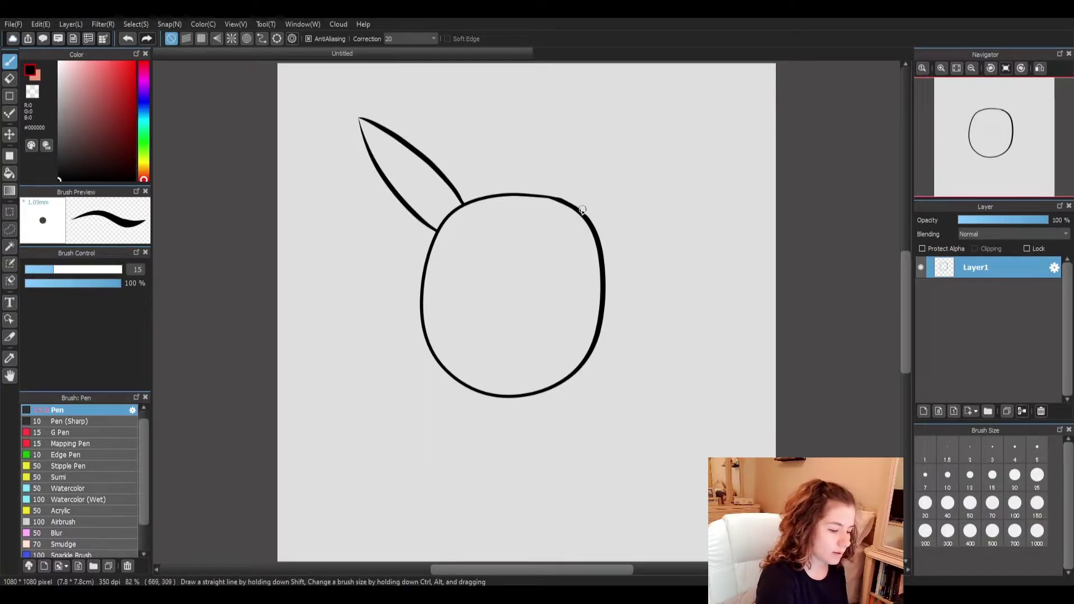
mouse_move(577, 208)
left_mouse_down()
mouse_move(656, 141)
mouse_move(697, 139)
left_mouse_up()
mouse_move(598, 235)
left_mouse_down()
mouse_move(658, 193)
mouse_move(694, 136)
mouse_move(660, 187)
mouse_move(600, 242)
left_mouse_up()
key("ctrl+z")
key("ctrl+z")
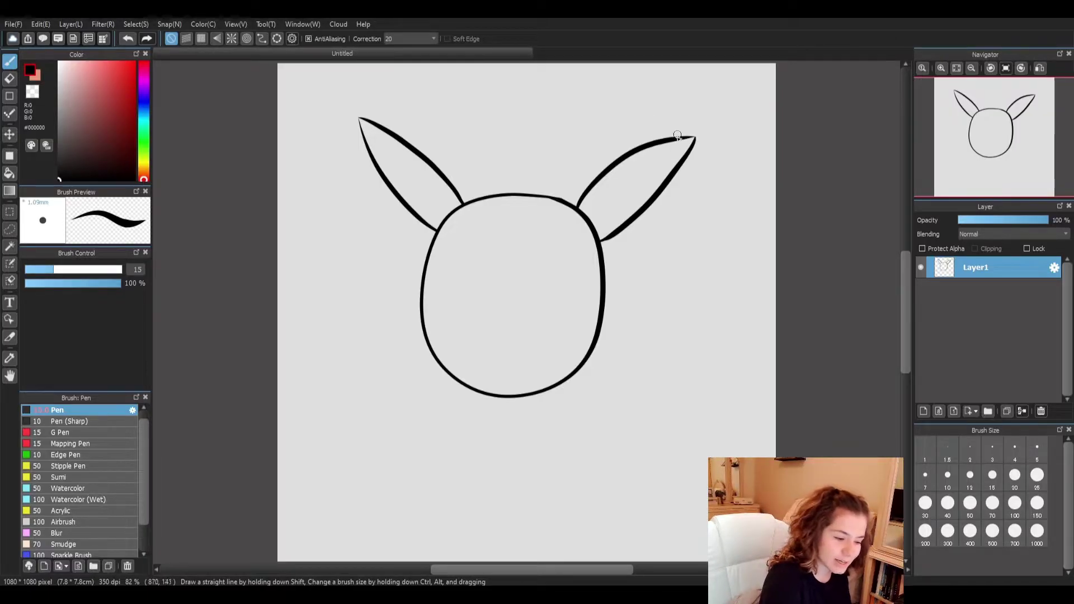
Step: Draw a short curved line across each ear to mark off its tip
left_click_drag(660, 145, 661, 189)
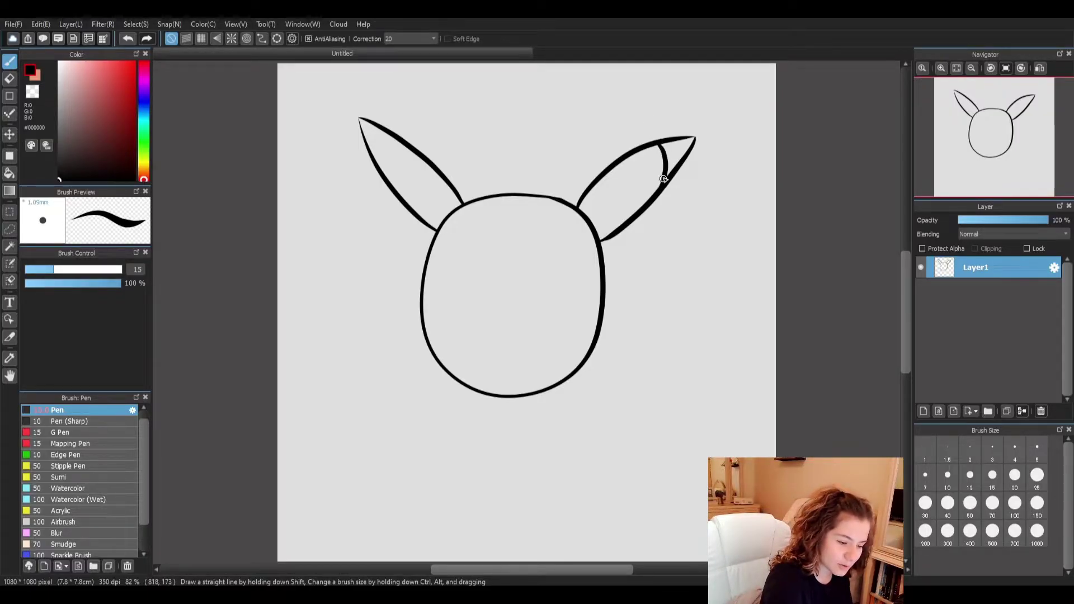
left_click_drag(390, 135, 380, 169)
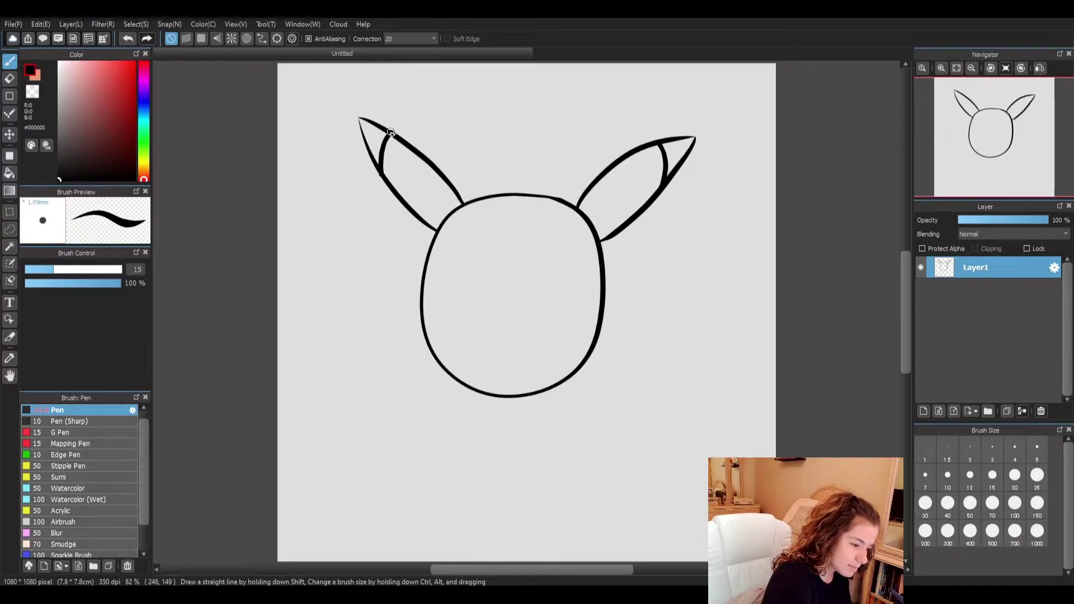
key("ctrl+z")
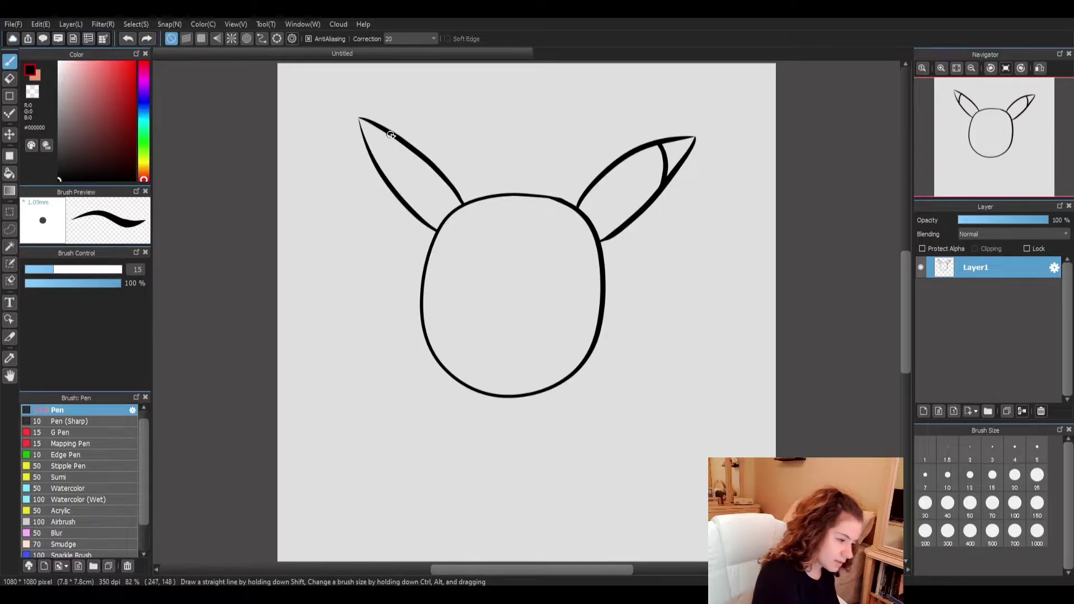
left_click_drag(388, 134, 381, 169)
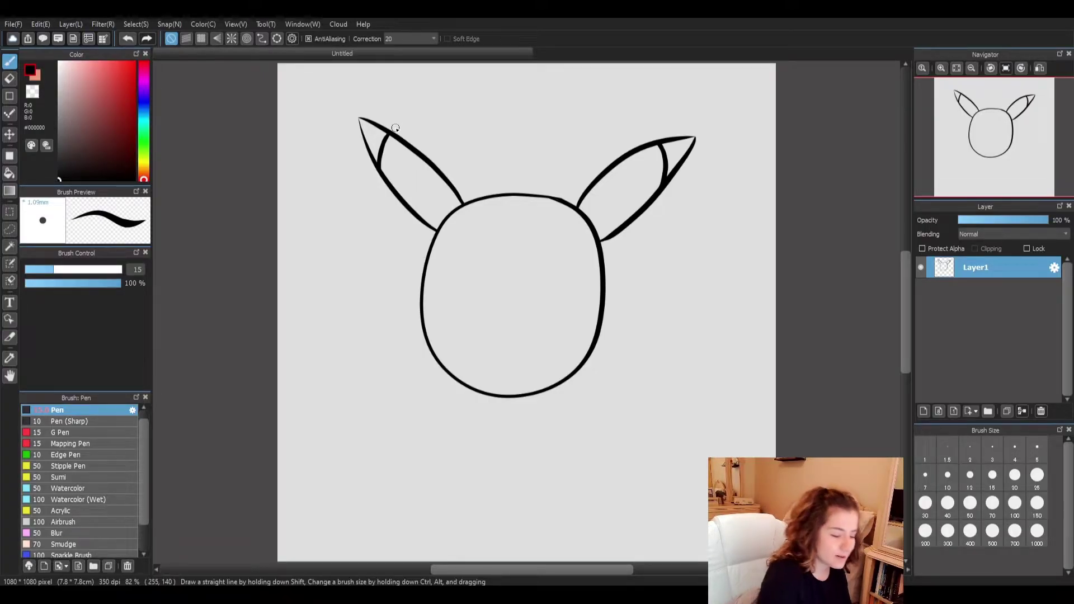
Step: Draw two round eyes with small highlight circles inside, and a small filled nose centred just below them
mouse_move(459, 275)
left_mouse_down()
mouse_move(443, 291)
mouse_move(457, 300)
mouse_move(461, 274)
mouse_move(443, 283)
mouse_move(464, 273)
left_mouse_up()
key("ctrl+z")
mouse_move(557, 275)
left_mouse_down()
mouse_move(551, 302)
mouse_move(546, 289)
left_mouse_up()
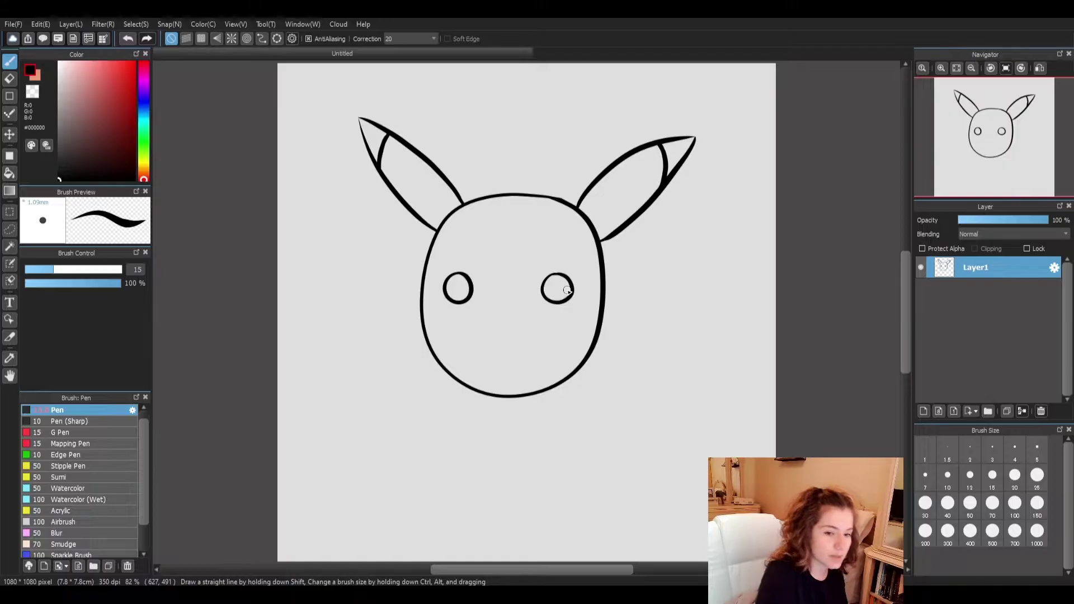
mouse_move(463, 275)
left_mouse_down()
mouse_move(461, 288)
mouse_move(464, 275)
left_mouse_up()
mouse_move(551, 278)
left_mouse_down()
mouse_move(554, 290)
mouse_move(551, 278)
left_mouse_up()
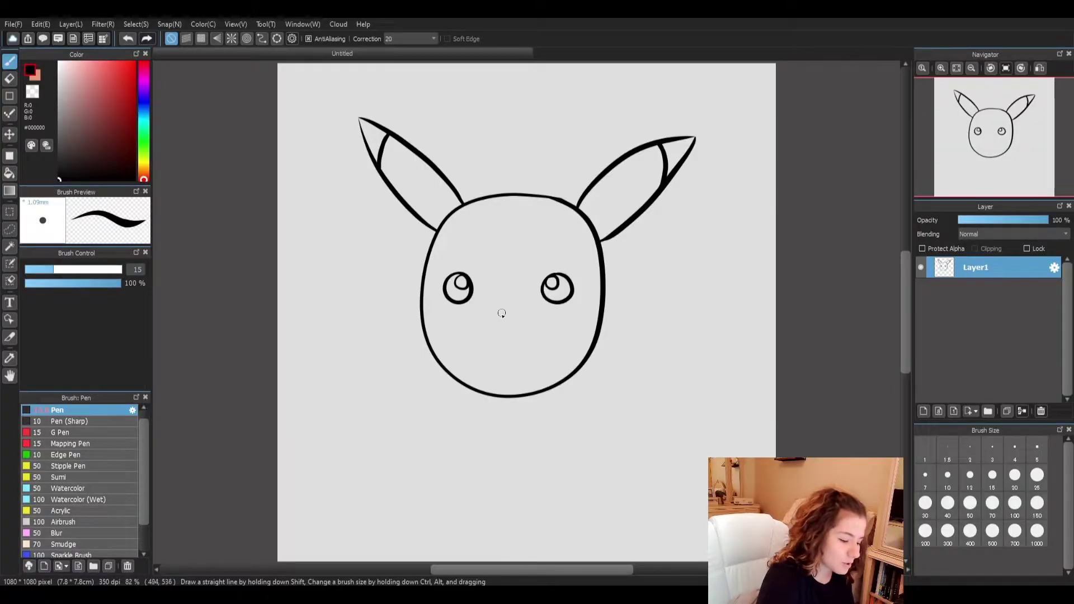
left_click_drag(503, 307, 507, 311)
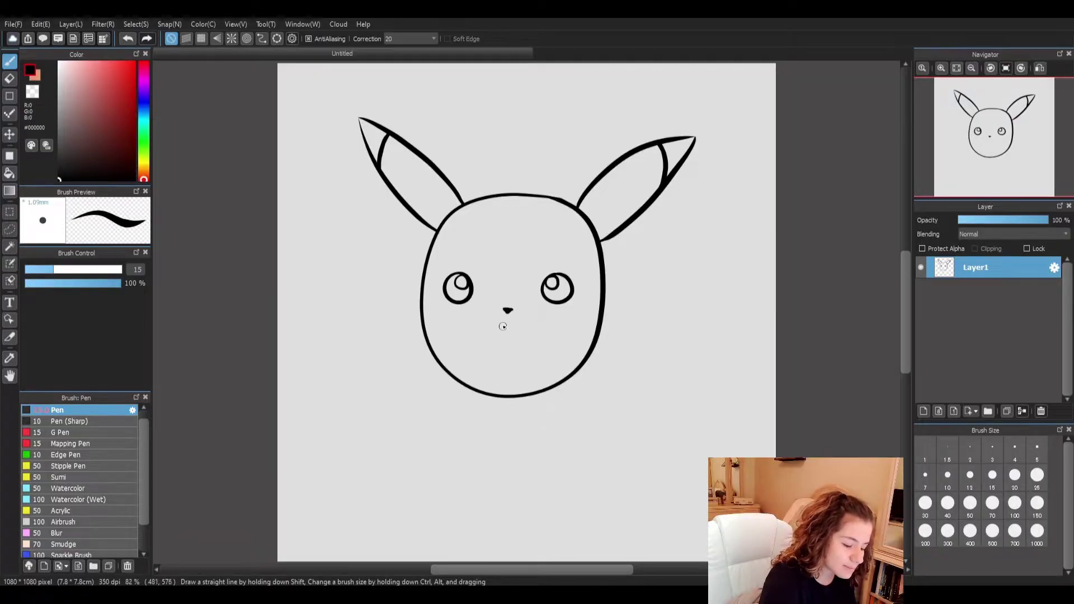
Step: Draw a small W-shaped smile directly under the nose and a U-shaped open mouth hanging from it
mouse_move(478, 325)
left_mouse_down()
mouse_move(527, 323)
mouse_move(495, 325)
mouse_move(507, 313)
mouse_move(534, 321)
left_mouse_up()
key("ctrl+z")
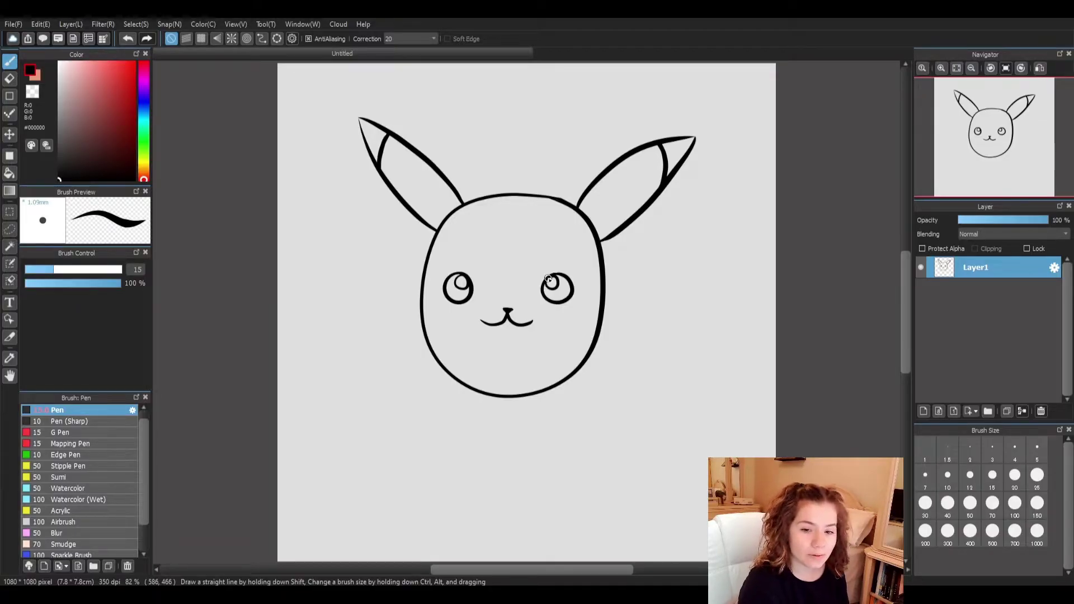
mouse_move(487, 326)
left_mouse_down()
mouse_move(489, 343)
mouse_move(510, 353)
mouse_move(526, 324)
mouse_move(494, 348)
mouse_move(516, 350)
mouse_move(521, 330)
left_mouse_up()
key("ctrl+z")
key("ctrl+z")
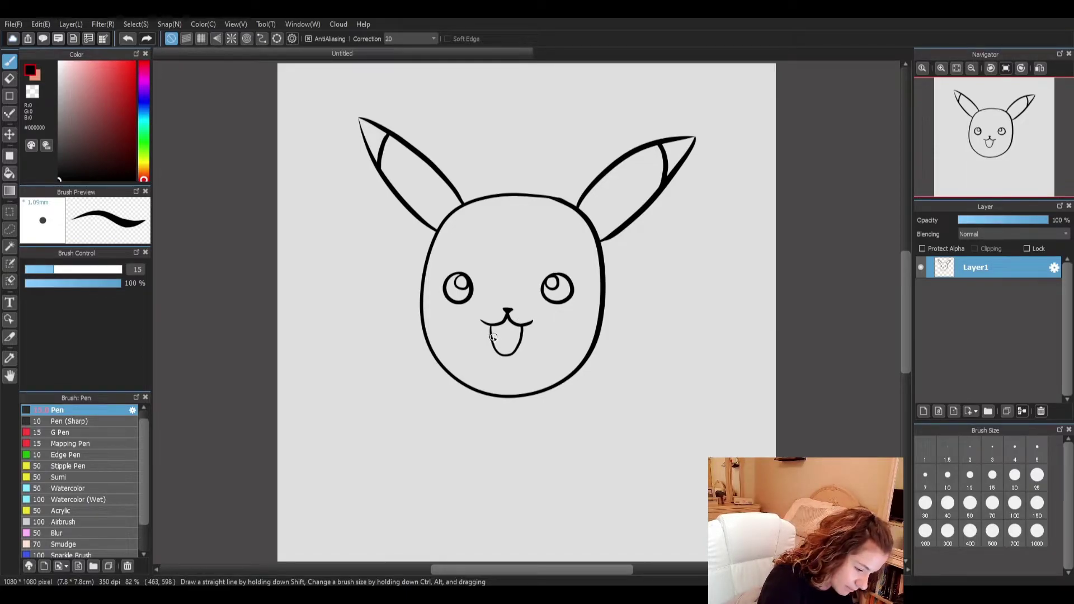
Step: Draw a curved tongue line across the open mouth and a curved cheek patch against each lower side of the head
left_click_drag(502, 333, 518, 337)
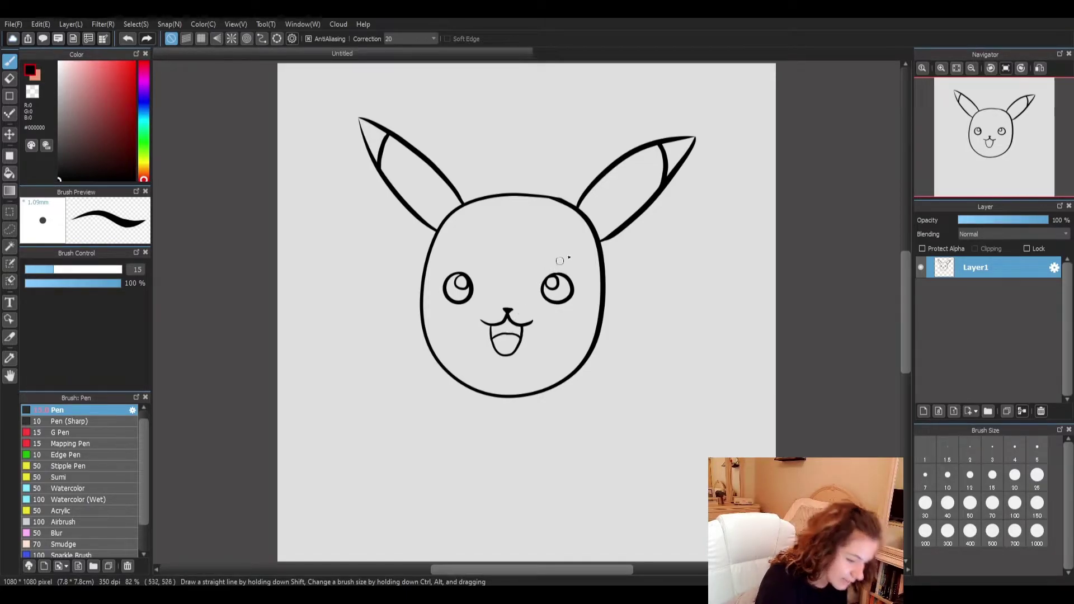
key("ctrl+z")
left_click_drag(491, 332, 524, 334)
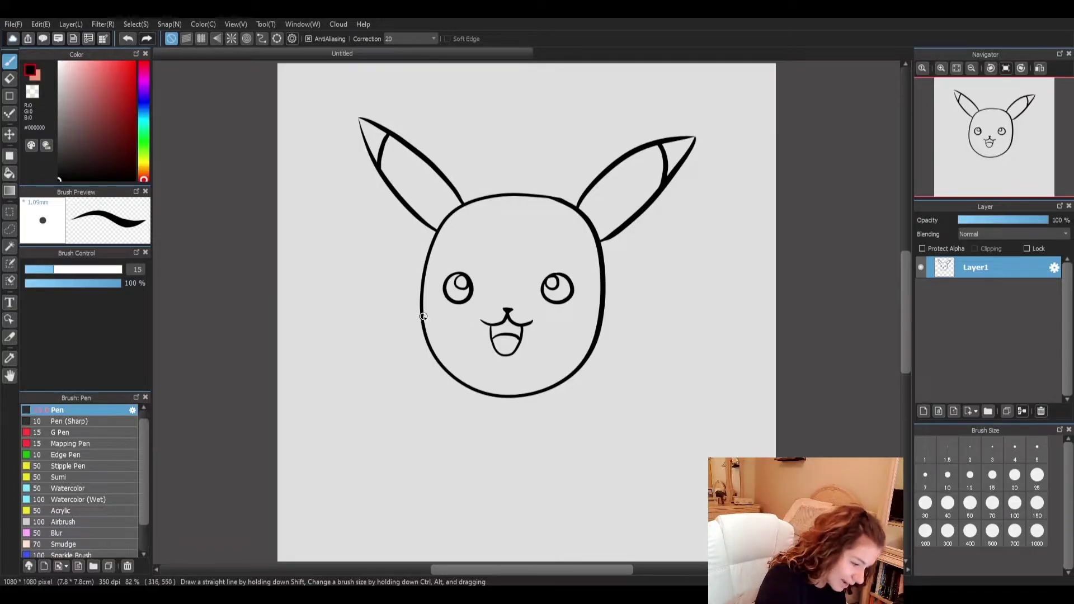
mouse_move(423, 316)
left_mouse_down()
mouse_move(454, 346)
mouse_move(446, 366)
left_mouse_up()
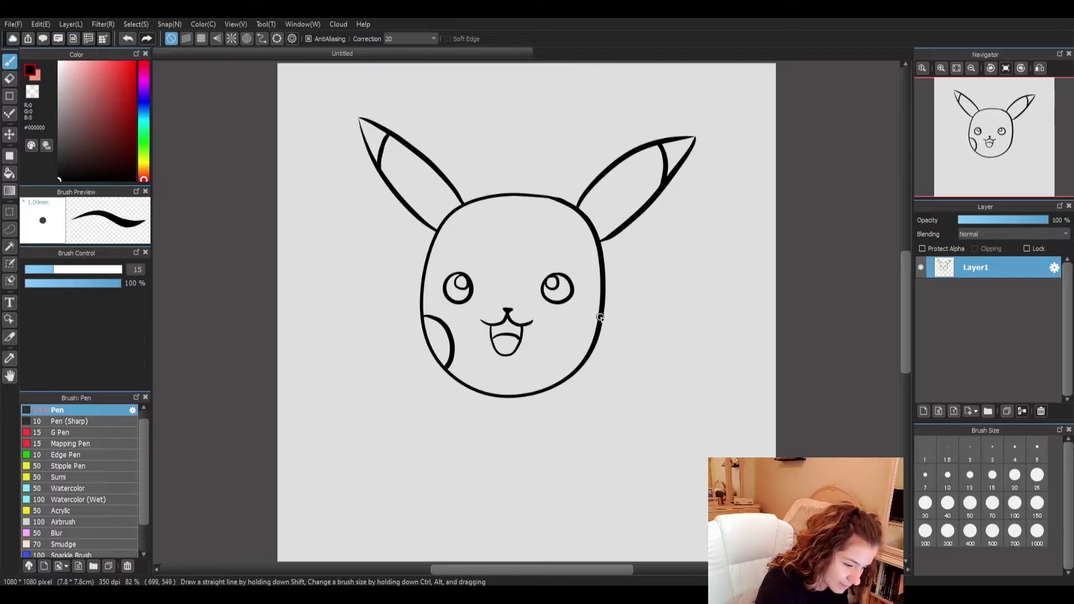
mouse_move(591, 316)
left_mouse_down()
mouse_move(568, 340)
mouse_move(575, 366)
left_mouse_up()
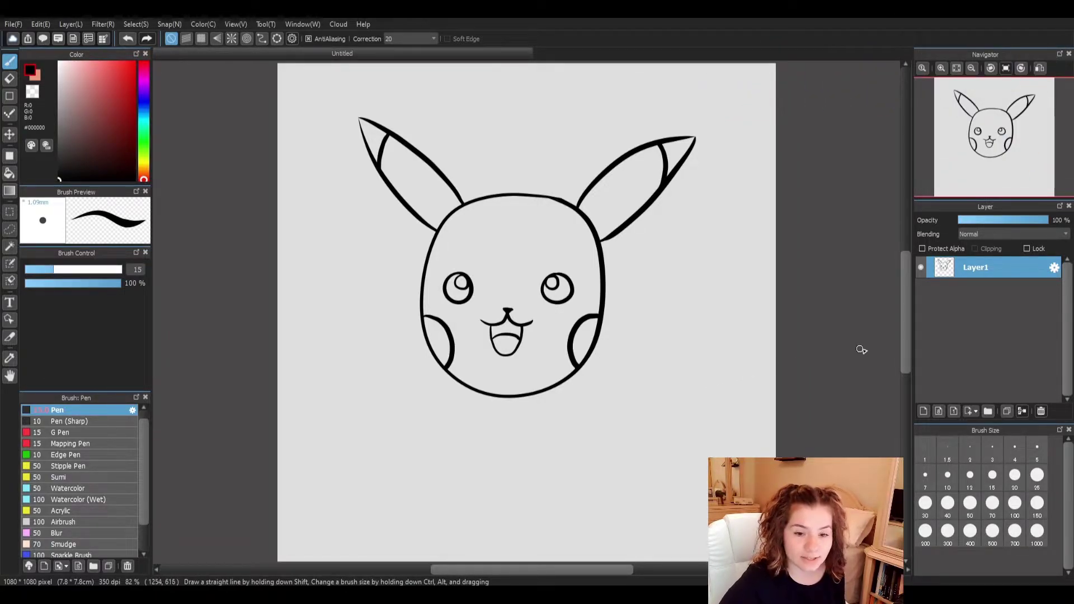
Step: Rename the line art layer to "Line"
double_click(983, 267)
type("Line")
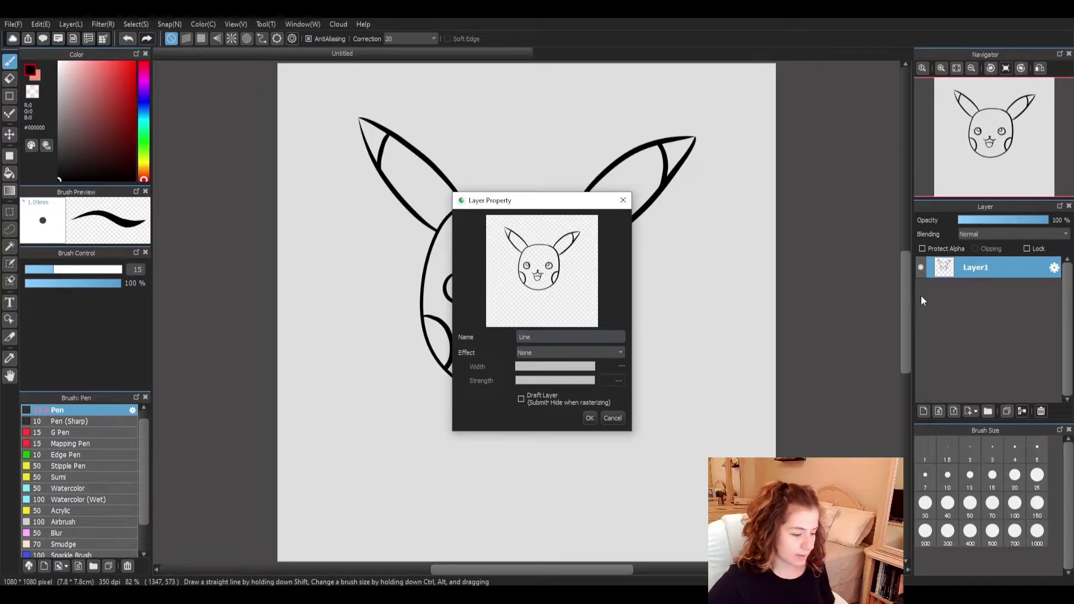
left_click(589, 416)
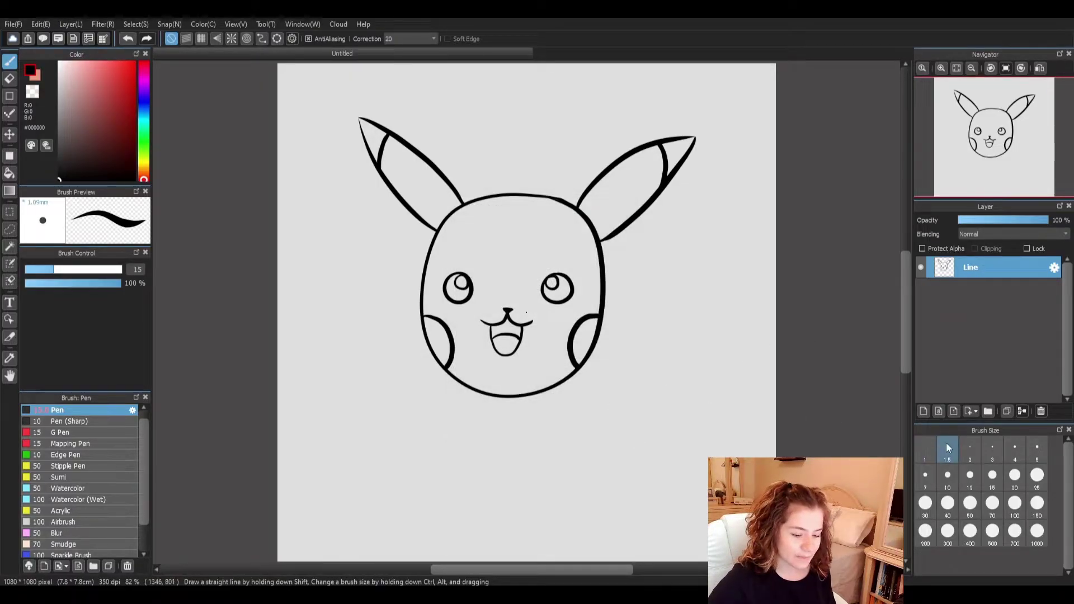
Step: Add a new layer beneath the Line layer and name it "Colour"
left_click(922, 411)
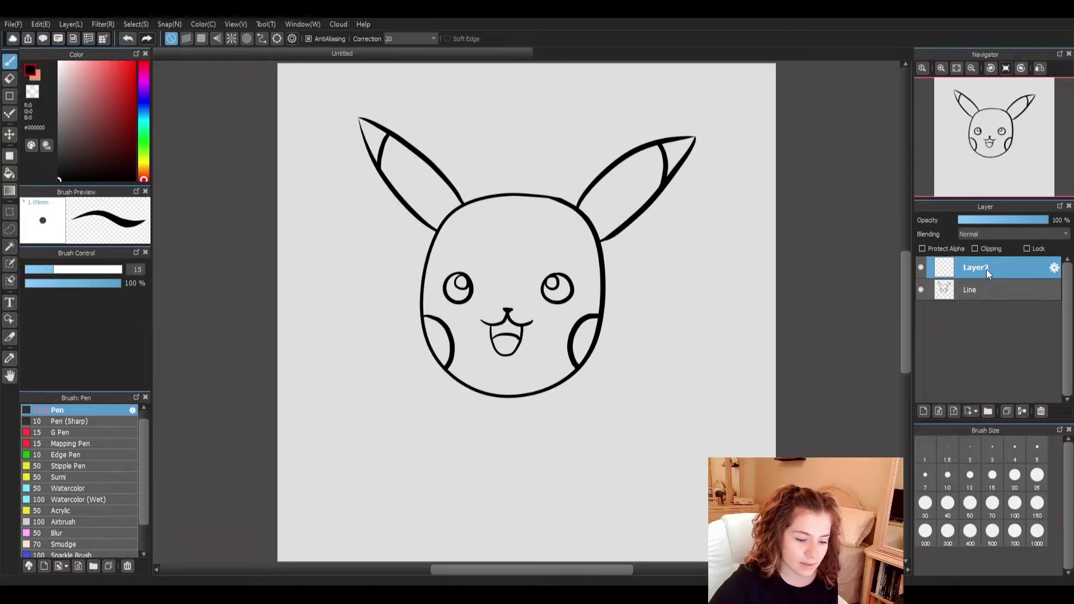
left_click_drag(996, 260, 994, 297)
double_click(981, 290)
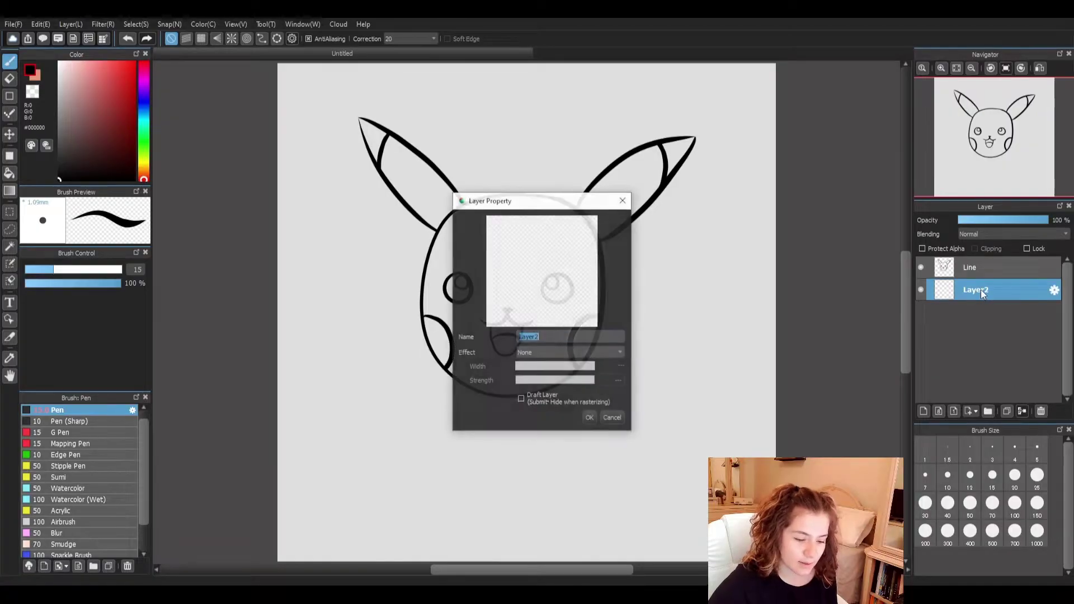
type("Col")
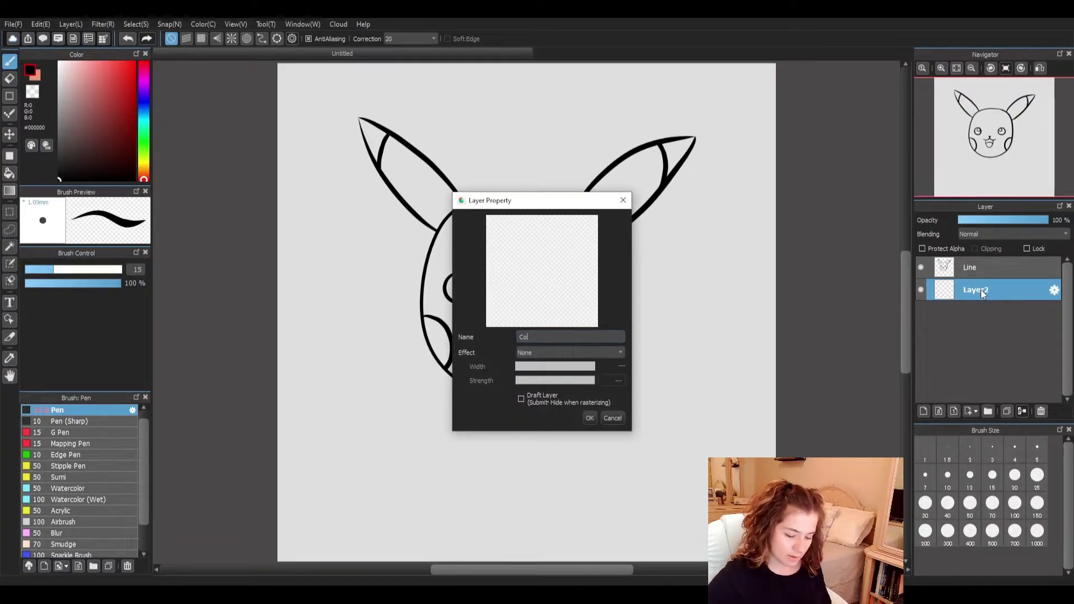
type("our")
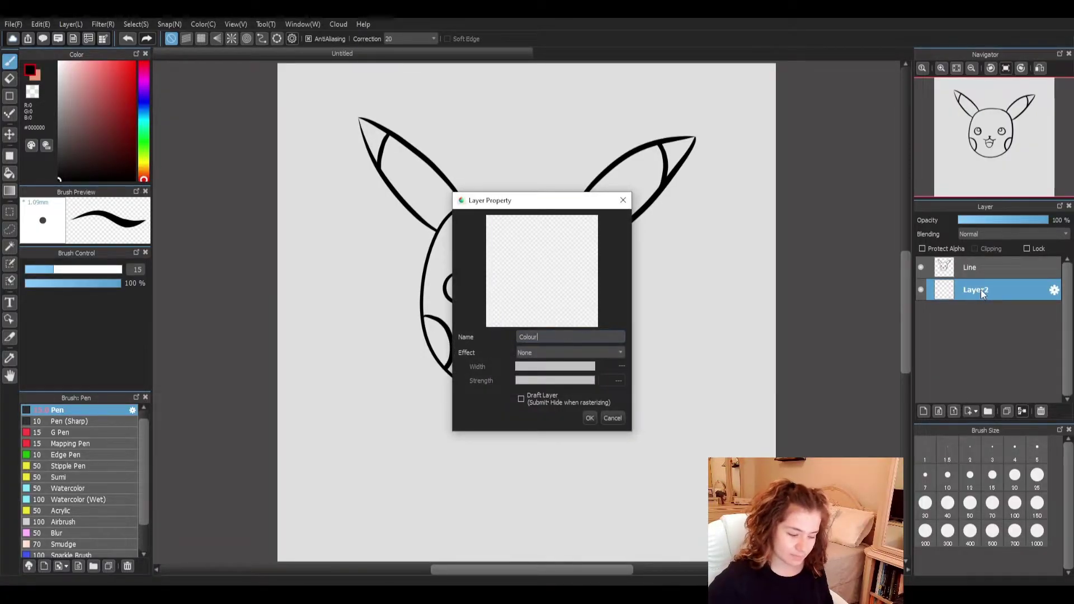
key("Return")
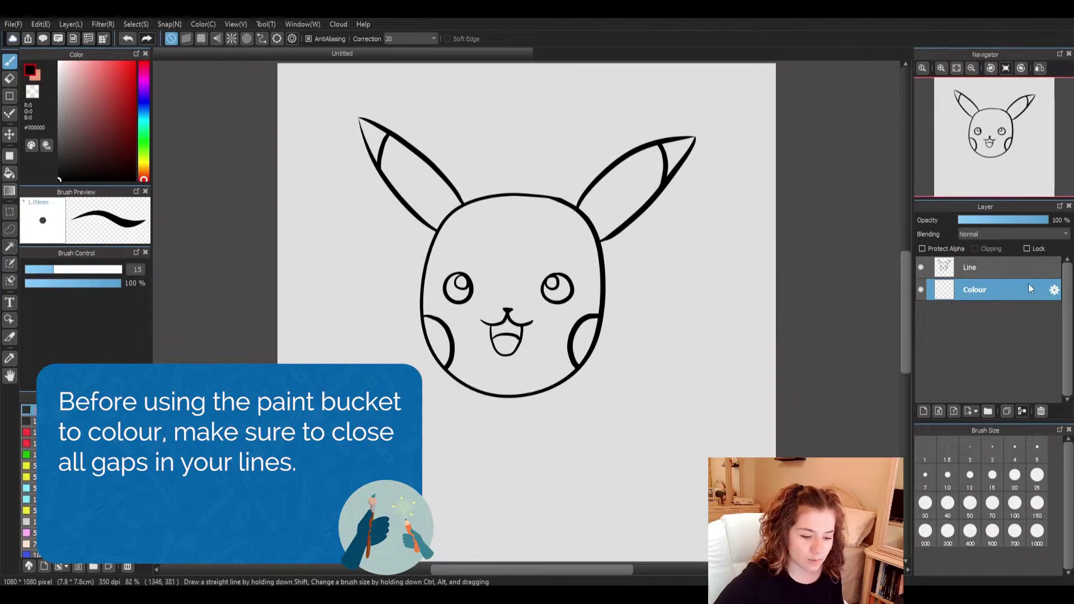
Step: Fill the head and the main part of both ears with yellow (#EBBE23) on the Colour layer using the Bucket tool
left_click(1005, 269)
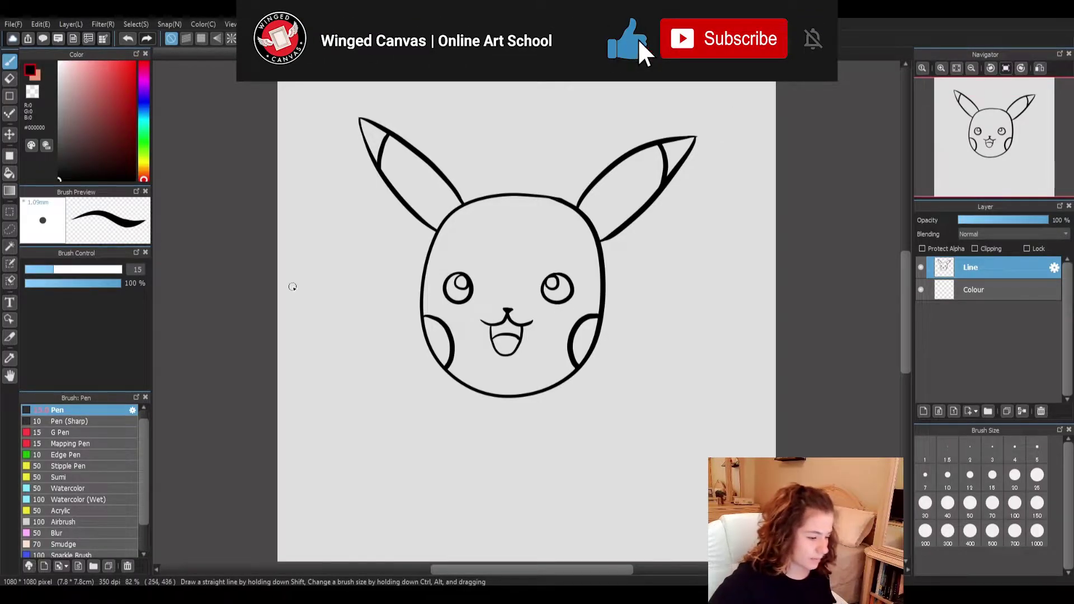
left_click(1019, 290)
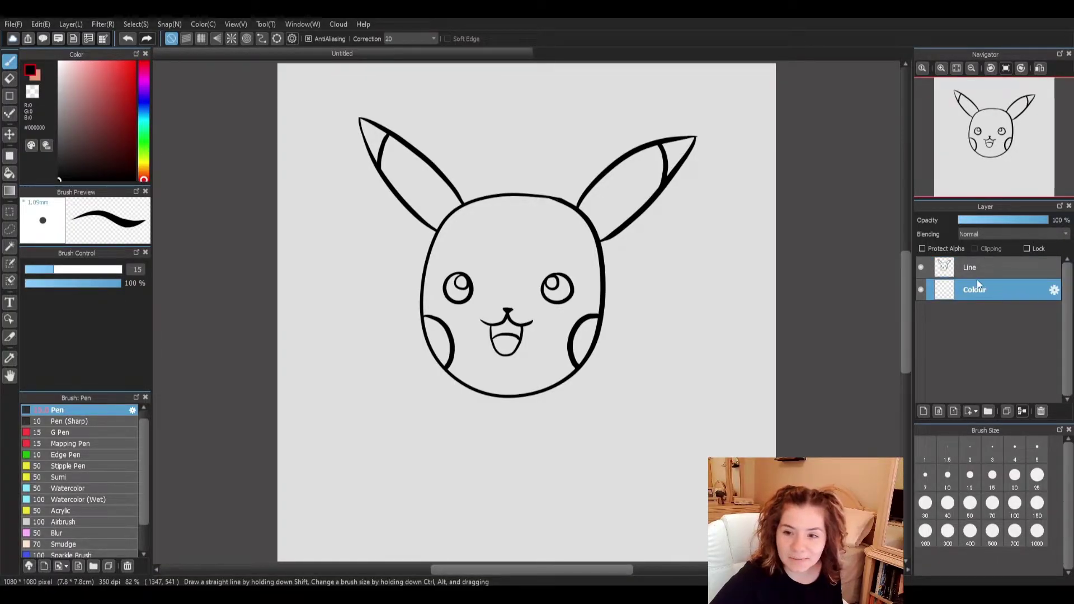
left_click(9, 174)
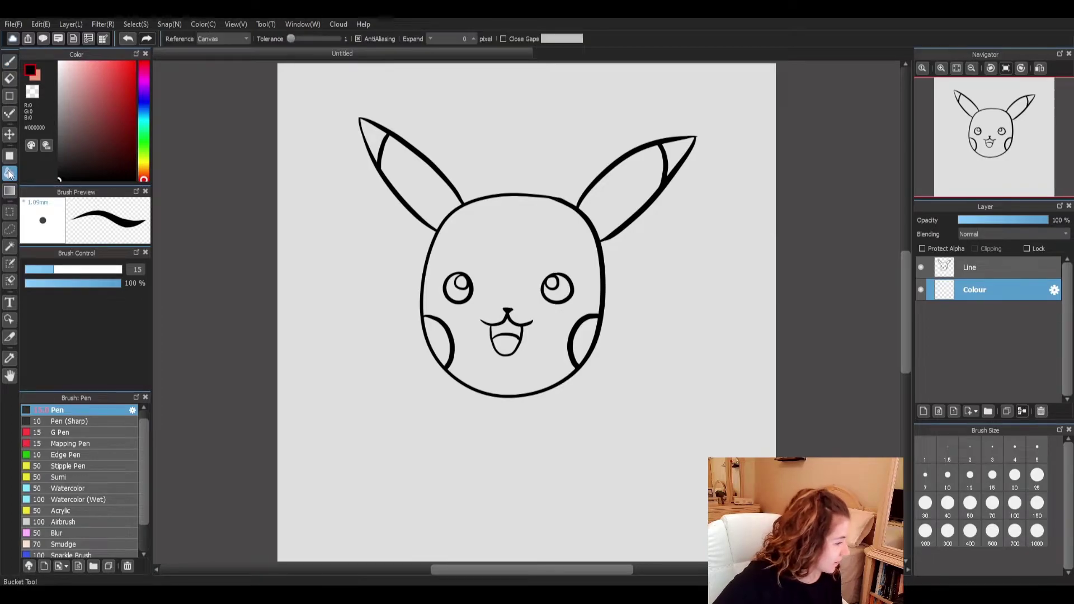
left_click_drag(143, 178, 148, 166)
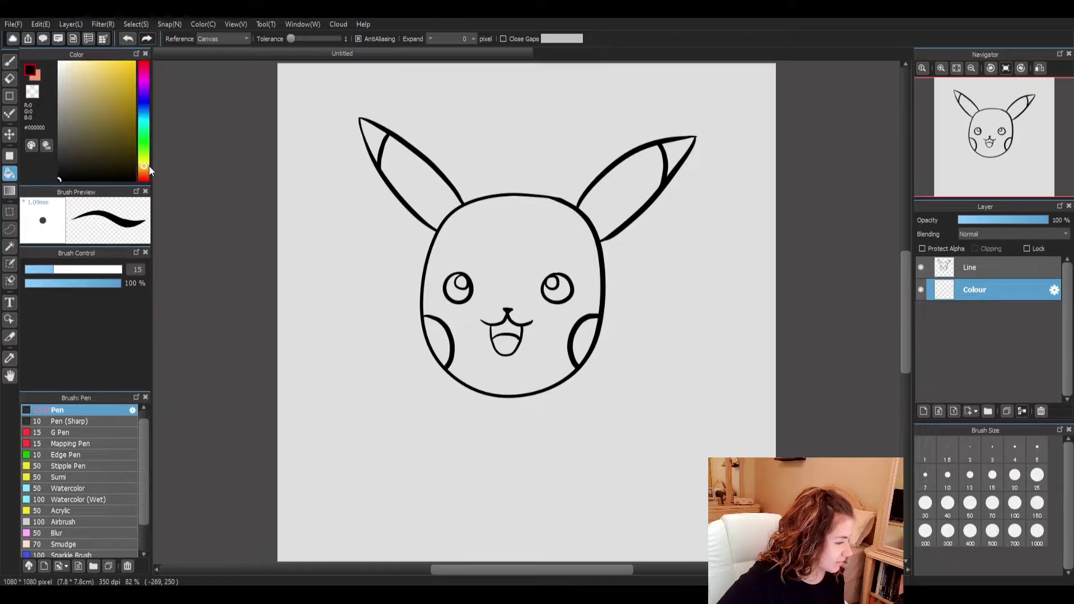
left_click(124, 69)
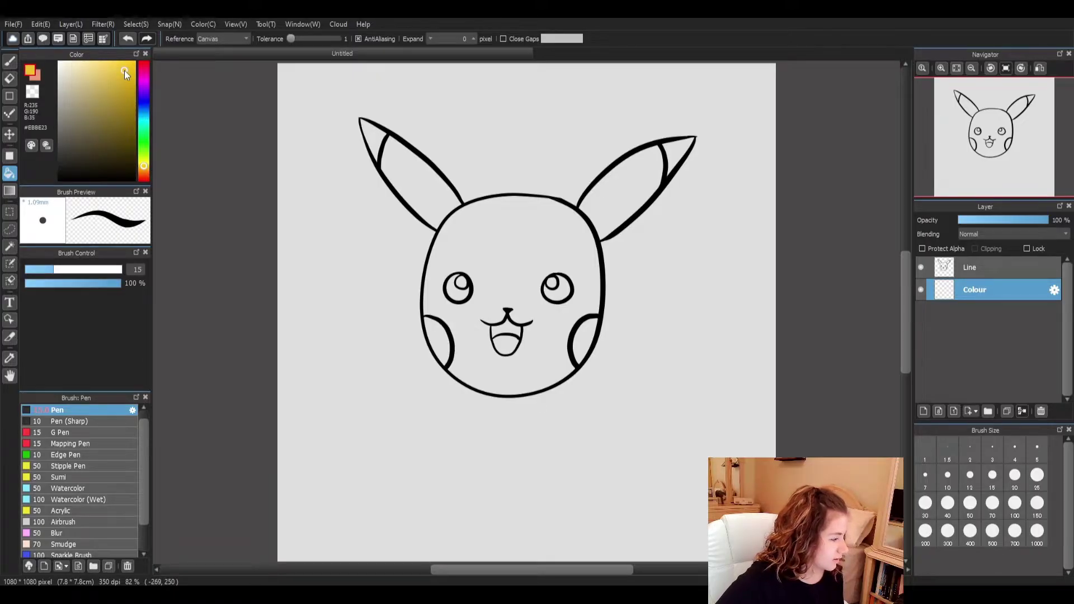
left_click(537, 229)
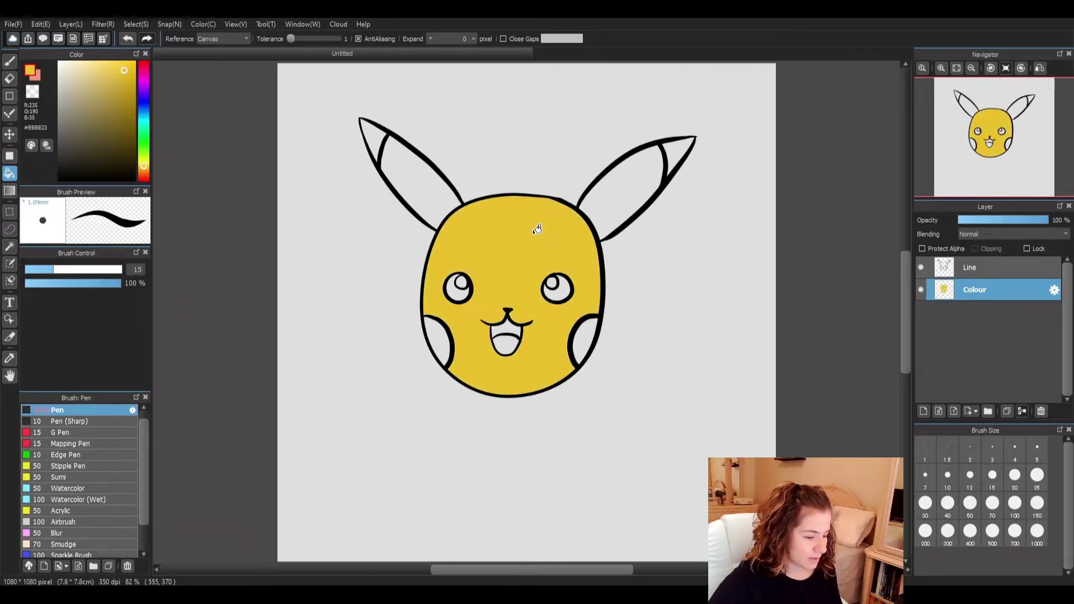
left_click(640, 177)
left_click(414, 180)
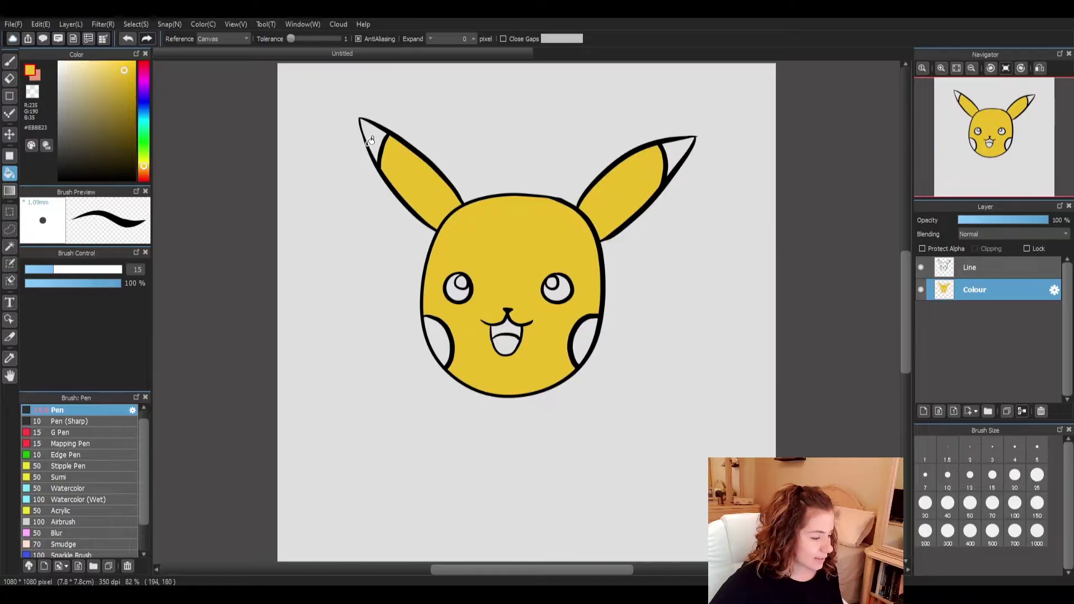
Step: Fill both ear tips and both eyes around their highlights with black (#000000), using a Bucket tolerance of 67 for the eyes
left_click_drag(93, 147, 38, 193)
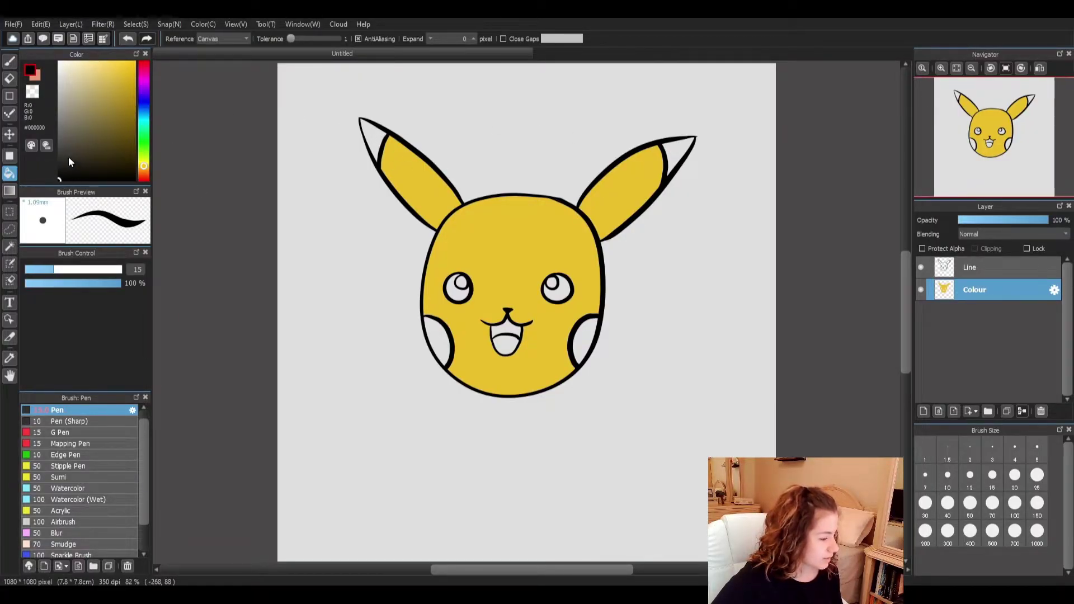
left_click(377, 129)
left_click(679, 152)
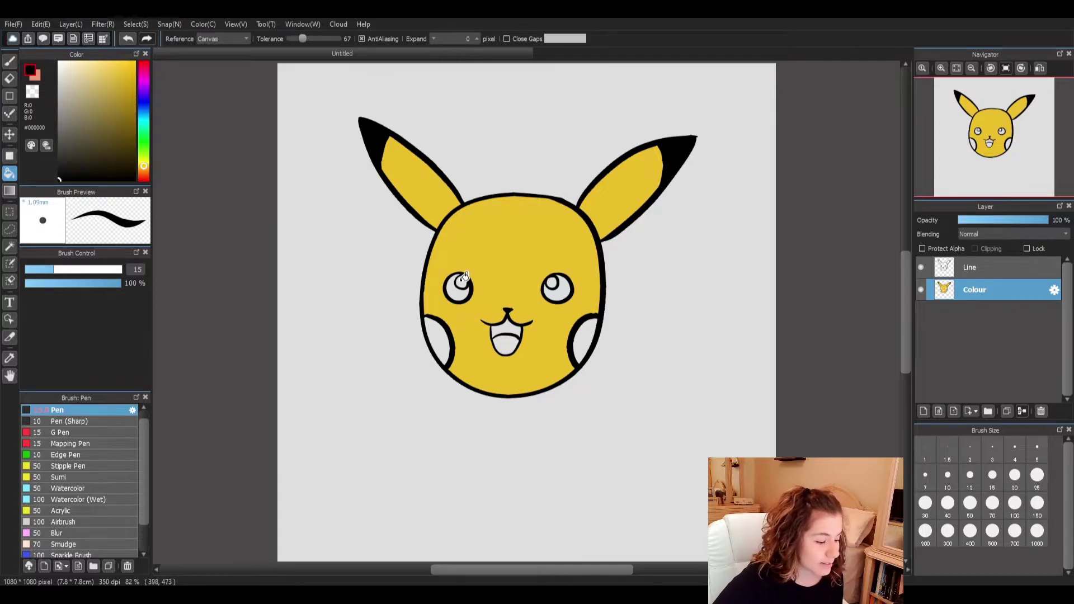
left_click(454, 293)
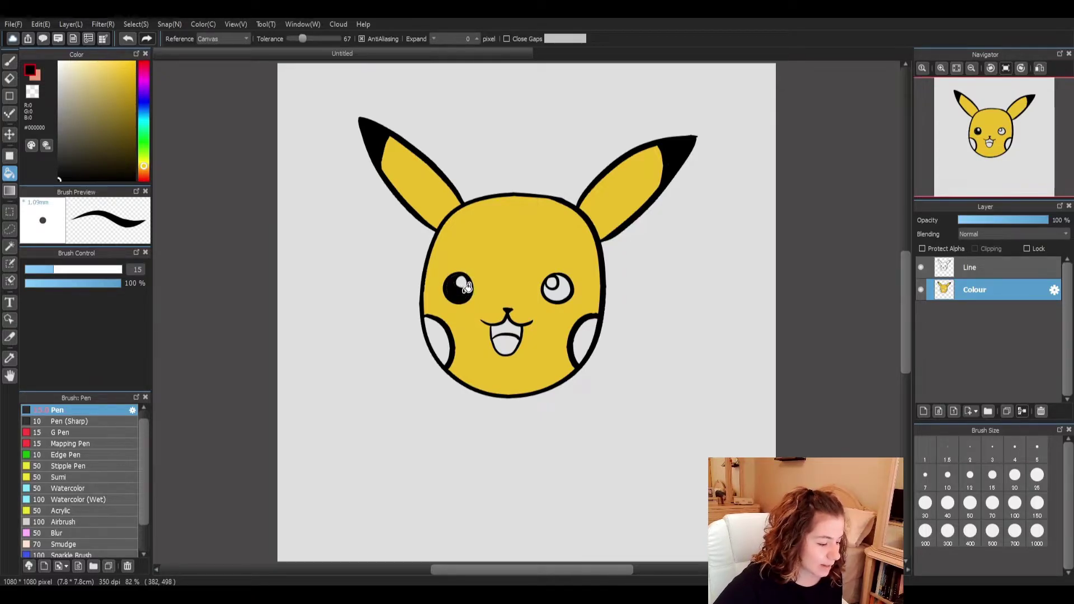
left_click(565, 293)
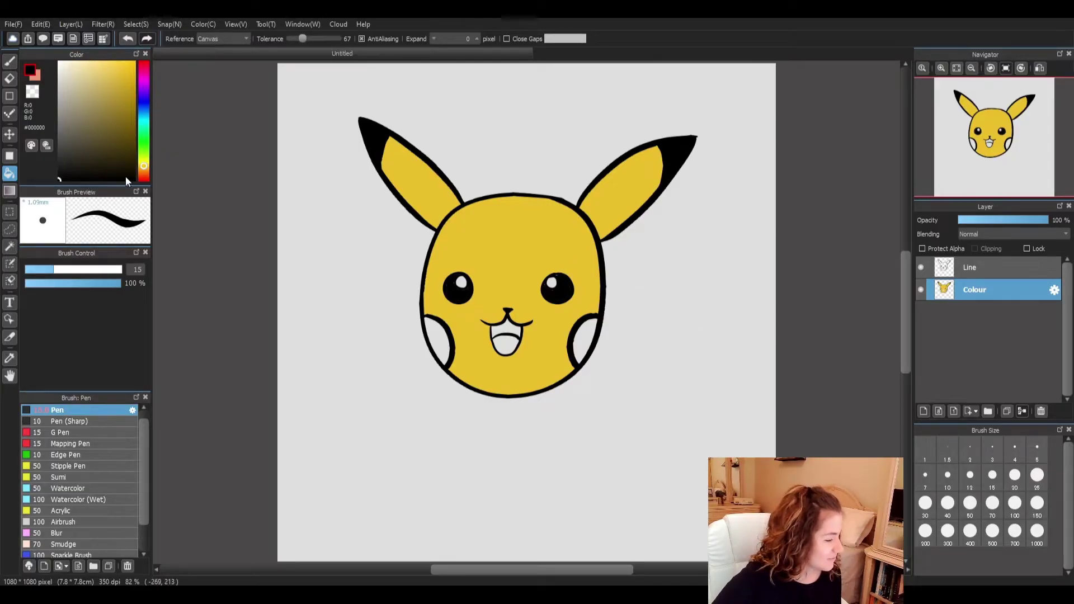
Step: Fill the cheek patch on the left of the face with red (#E22E1F)
left_click(143, 178)
left_click(91, 85)
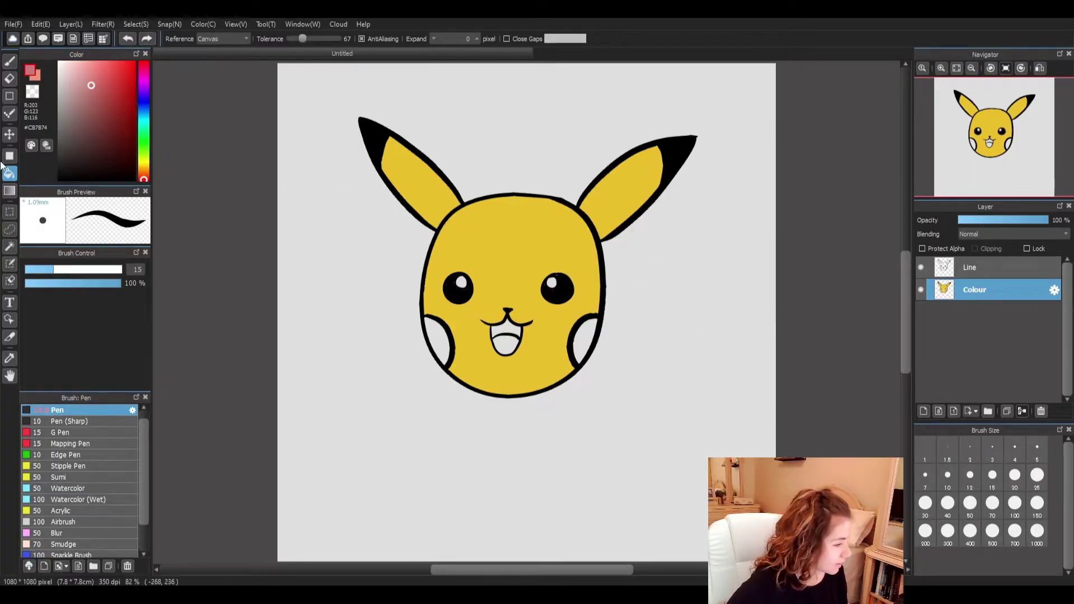
left_click_drag(127, 70, 126, 75)
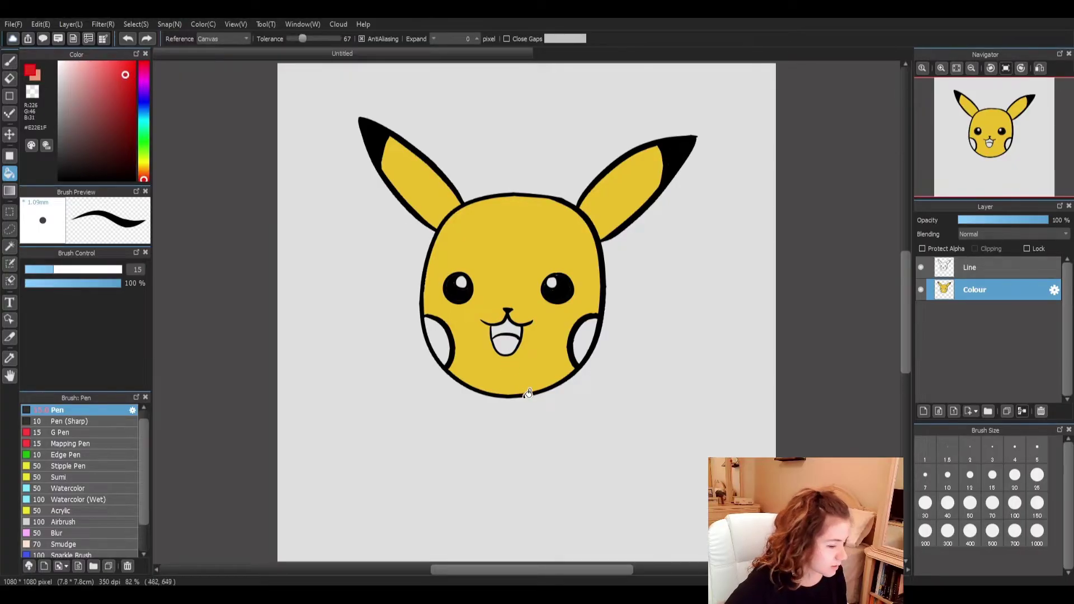
left_click(439, 338)
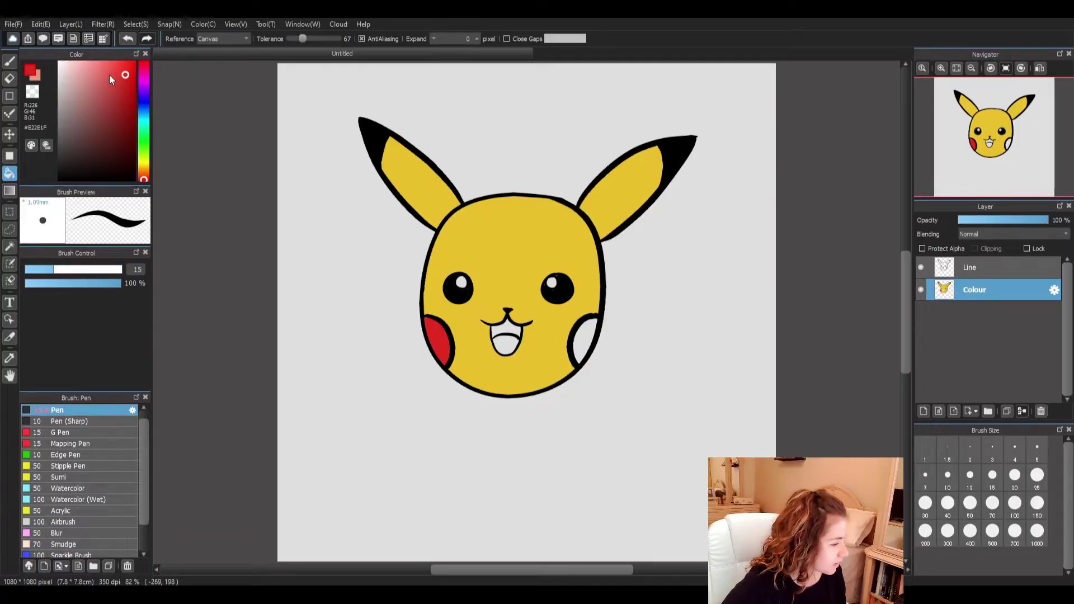
Step: Fill the tongue with light pink (#EA8C84) and the mouth interior above it with darker pink (#D5736A)
left_click_drag(99, 72, 91, 71)
left_click(511, 342)
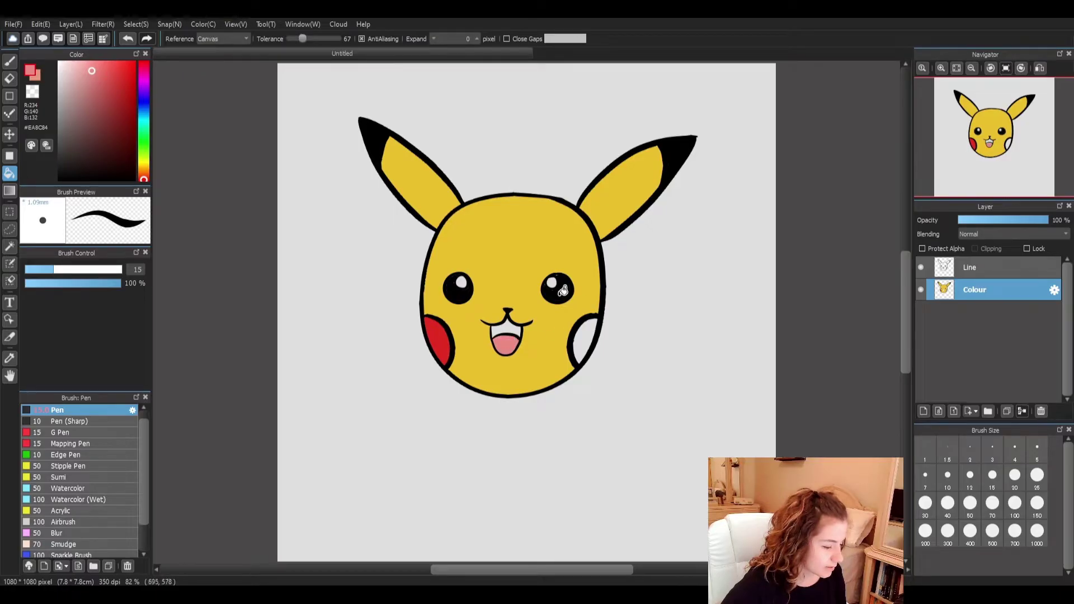
left_click(96, 80)
left_click(507, 324)
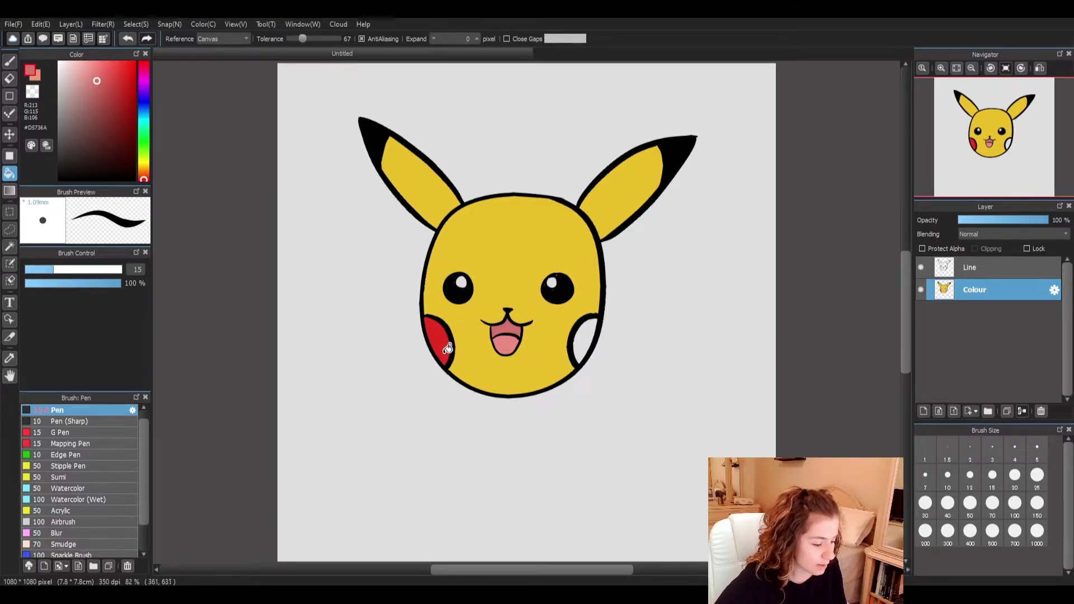
Step: Sample the face yellow, ear-tip black, mouth pink and cheek red with the Eyedropper, finishing on the face yellow (#EBBE23)
mouse_move(107, 76)
left_mouse_down()
mouse_move(113, 119)
mouse_move(96, 113)
mouse_move(119, 76)
mouse_move(127, 100)
mouse_move(132, 75)
mouse_move(116, 96)
mouse_move(117, 79)
left_mouse_up()
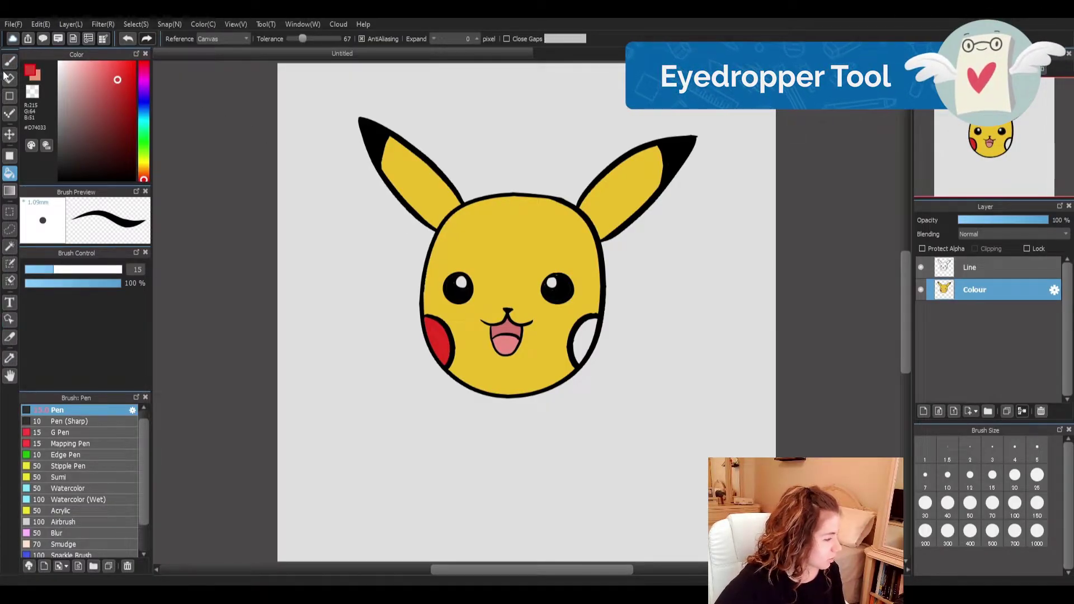
left_click(10, 358)
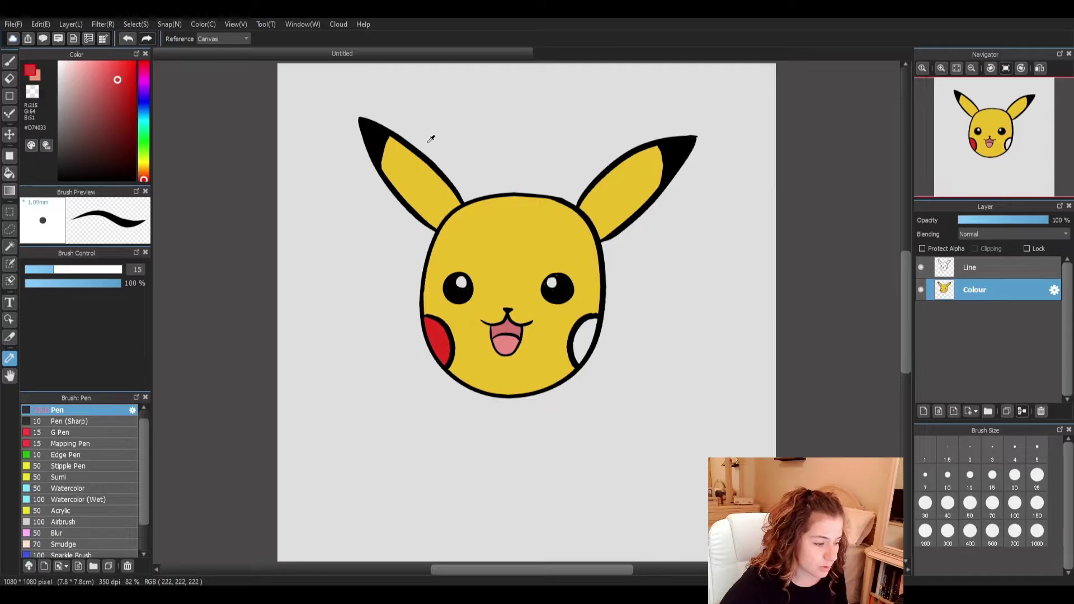
left_click(561, 218)
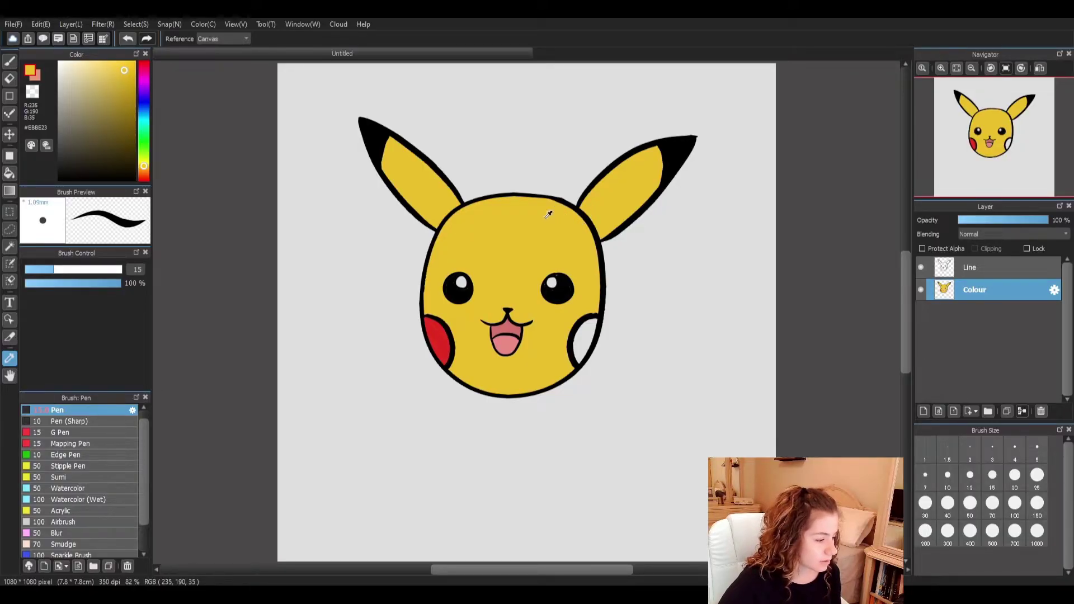
left_click(374, 135)
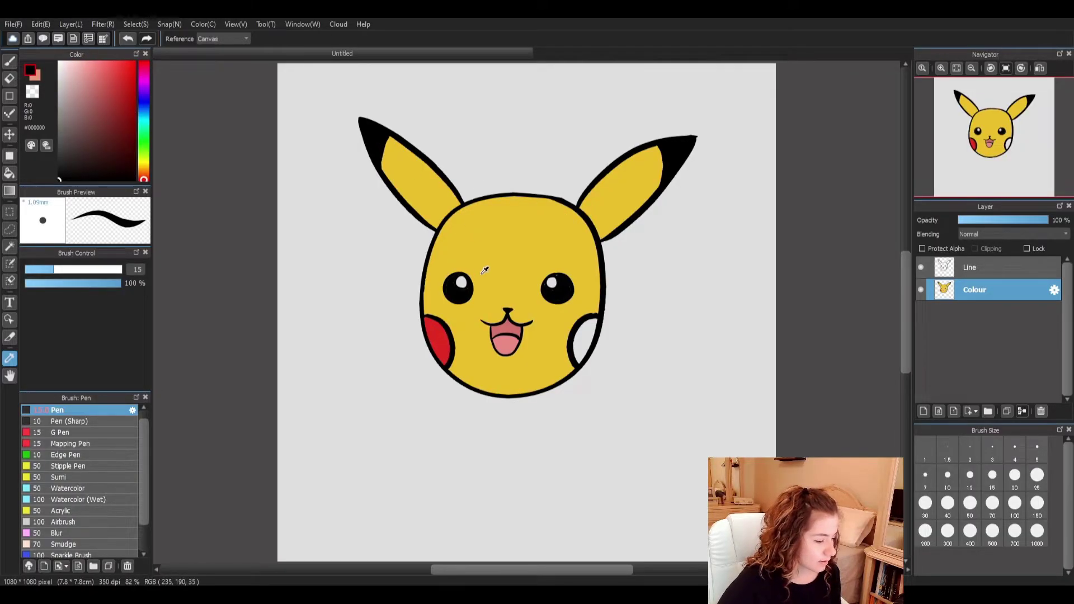
left_click(507, 325)
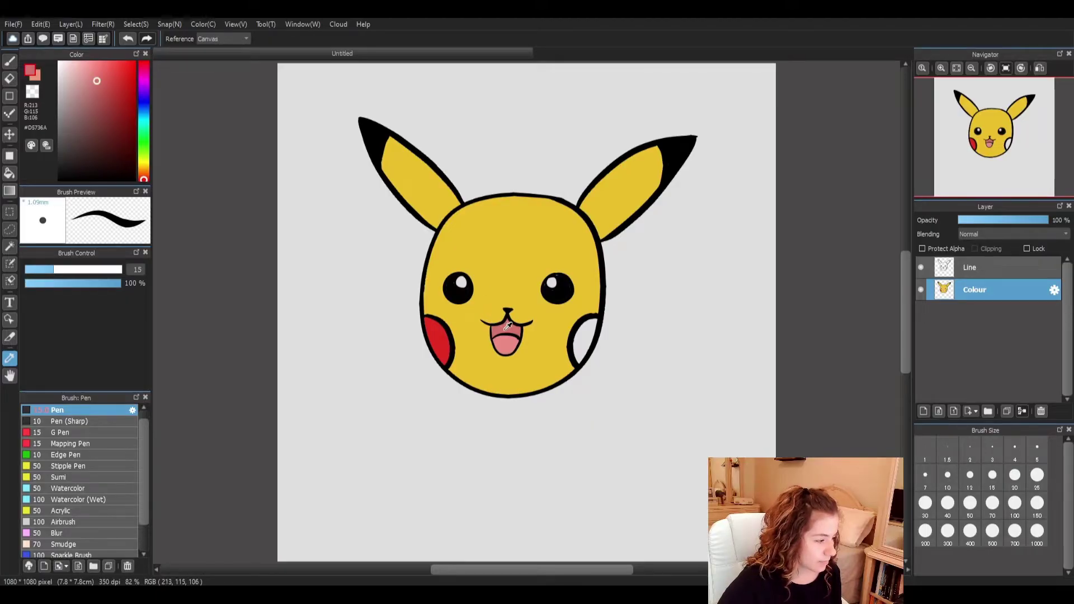
left_click(443, 341)
left_click(447, 246)
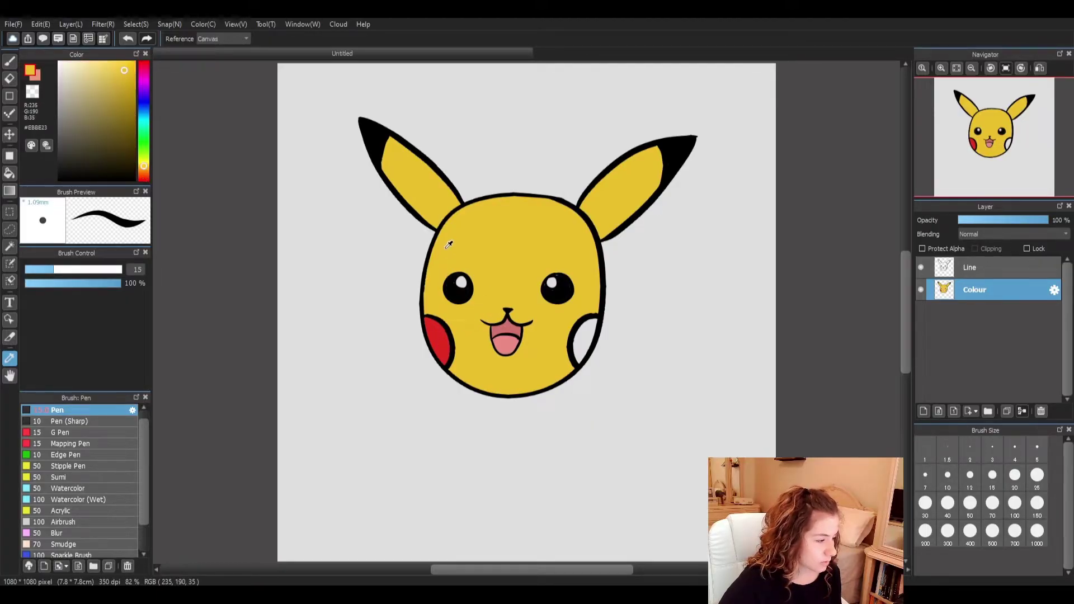
Step: Sample the eye and ear-tip black and the yellow of the face and ear with the Eyedropper, finishing on the face yellow (#EBBE23)
left_click(467, 294)
left_click(559, 249)
left_click(563, 289)
left_click(429, 190)
left_click(373, 133)
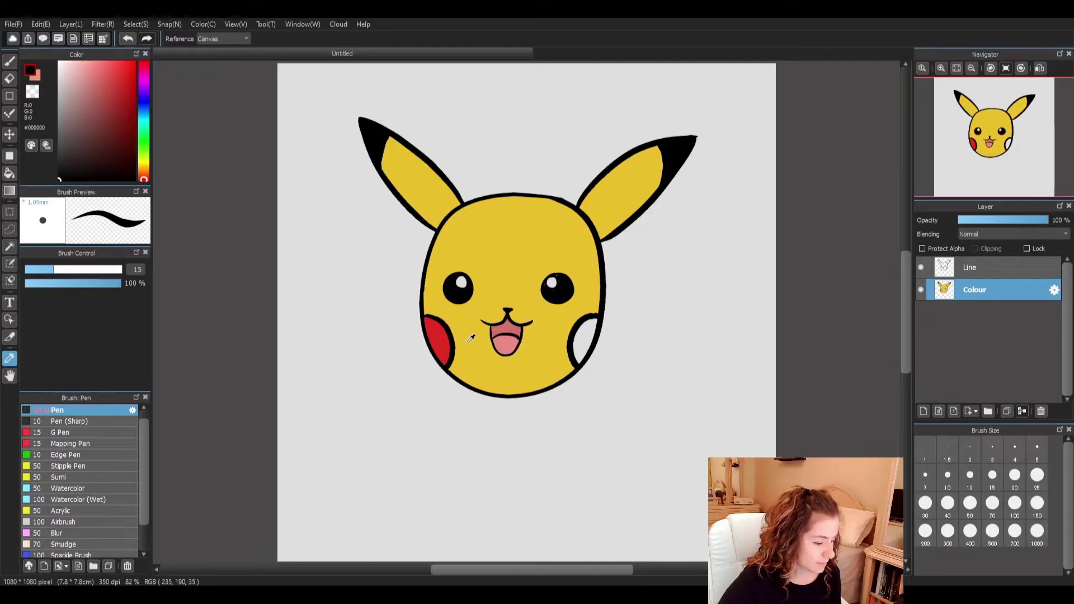
left_click(472, 338)
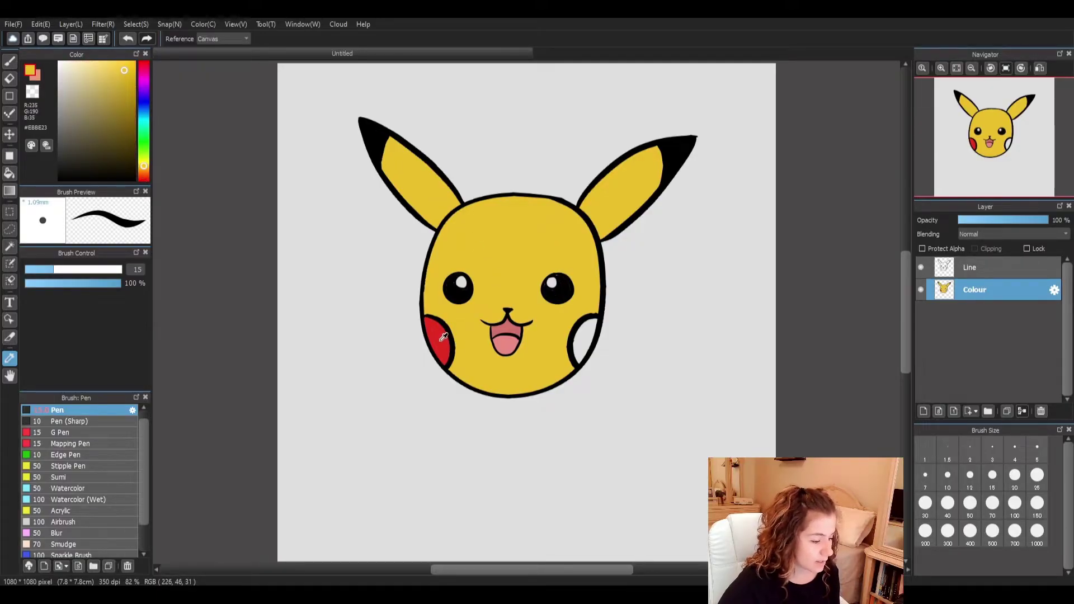
Step: Sample the red (#E22E1F) from the coloured cheek patch and fill the empty cheek patch on the right of the face with it
left_click(444, 337)
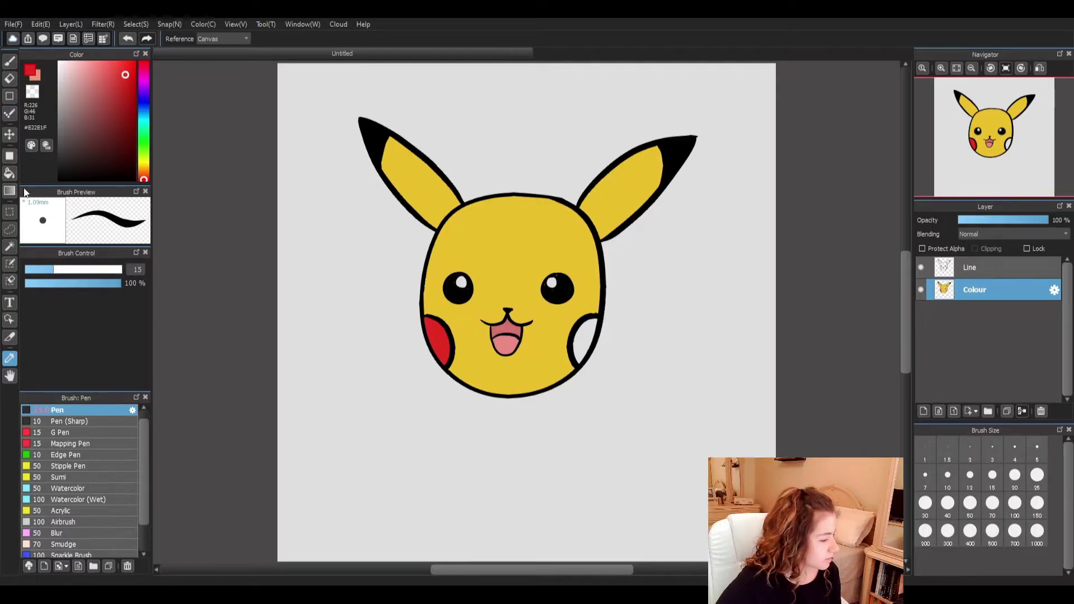
left_click(10, 175)
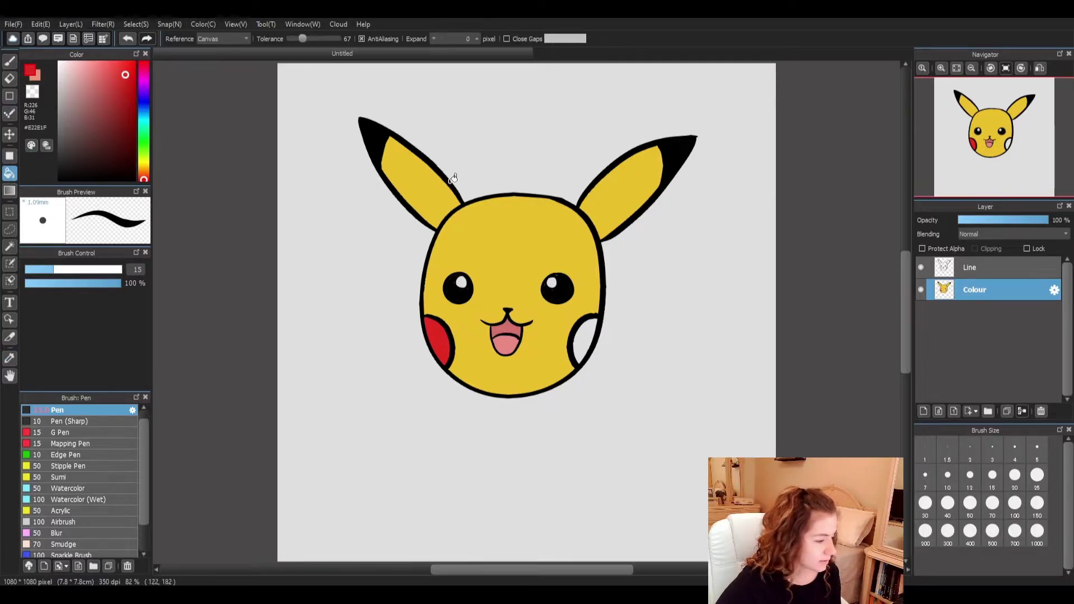
left_click(590, 330)
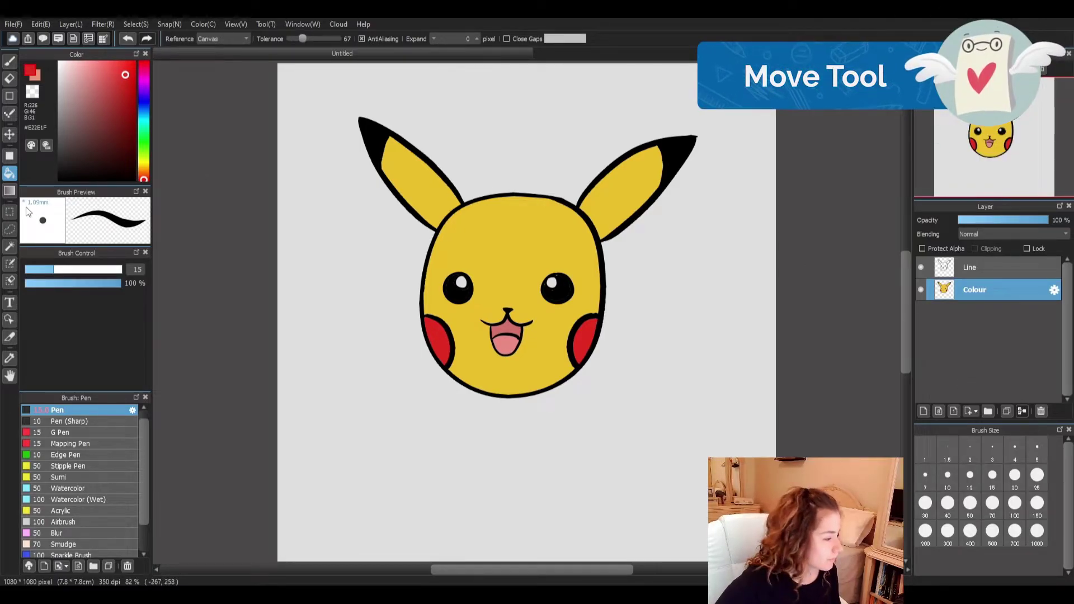
Step: Try to shift the Colour layer on its own with the Move tool
left_click(11, 135)
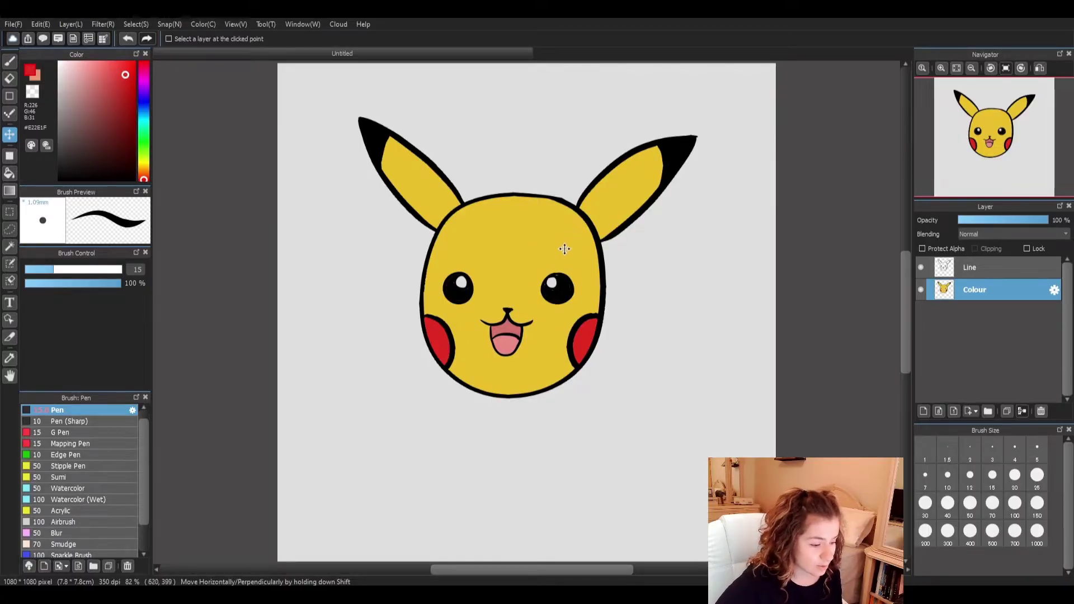
mouse_move(565, 248)
left_mouse_down()
mouse_move(442, 268)
mouse_move(436, 347)
mouse_move(565, 391)
mouse_move(674, 320)
mouse_move(576, 259)
mouse_move(453, 271)
mouse_move(525, 405)
mouse_move(668, 242)
mouse_move(587, 197)
mouse_move(582, 250)
mouse_move(560, 241)
mouse_move(573, 242)
mouse_move(565, 249)
mouse_move(625, 178)
mouse_move(559, 207)
mouse_move(581, 241)
left_mouse_up()
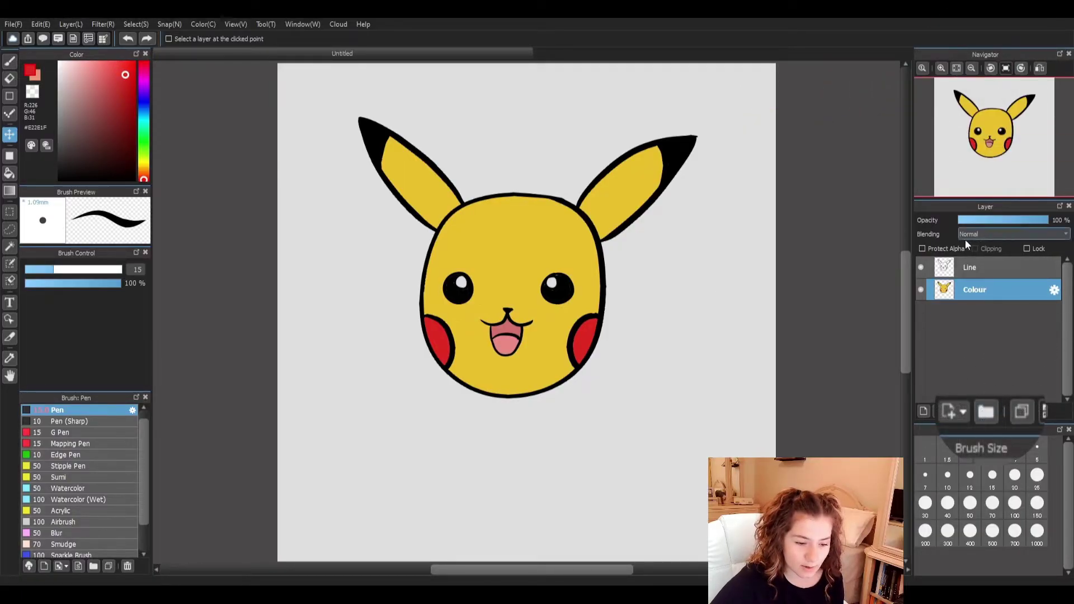
Step: Create a layer folder above the Line layer and put the Colour and Line layers inside it
left_click(987, 412)
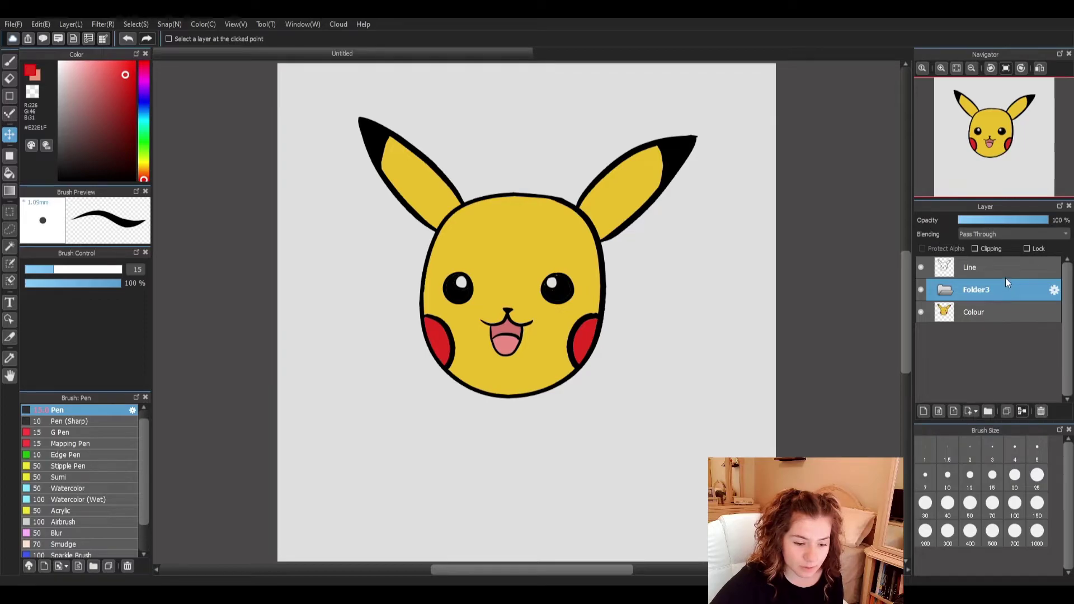
left_click_drag(1008, 255, 1008, 257)
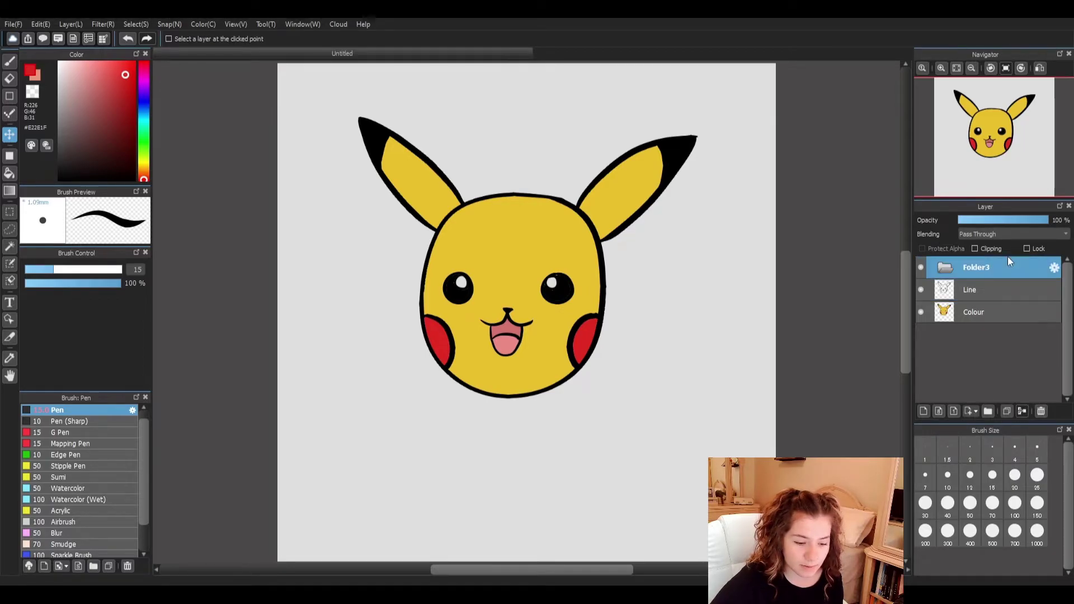
left_click(997, 314)
left_click_drag(1012, 307, 1012, 263)
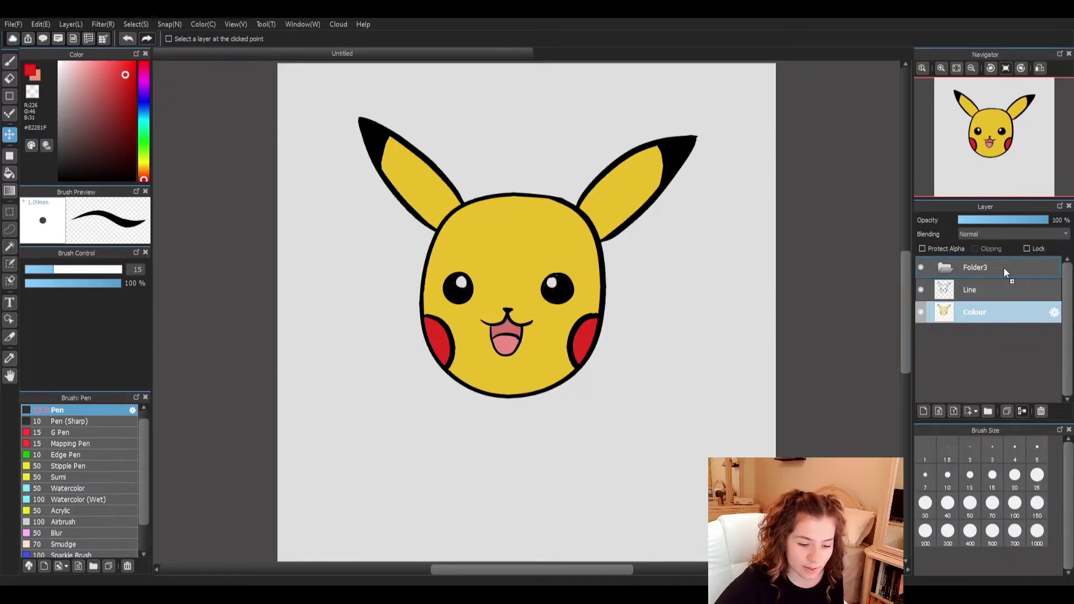
left_click_drag(1006, 273, 1007, 273)
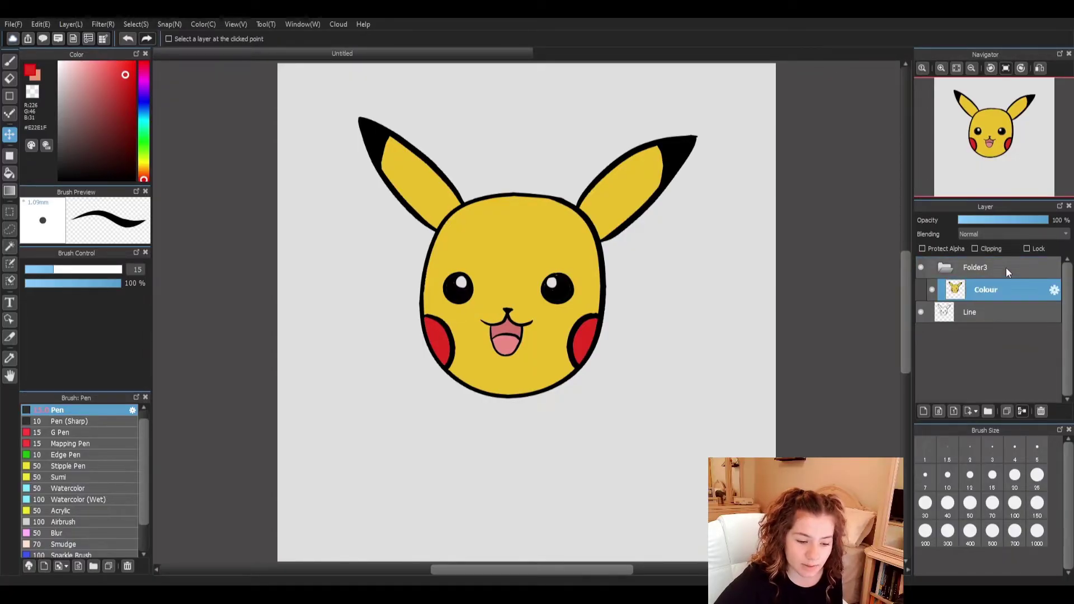
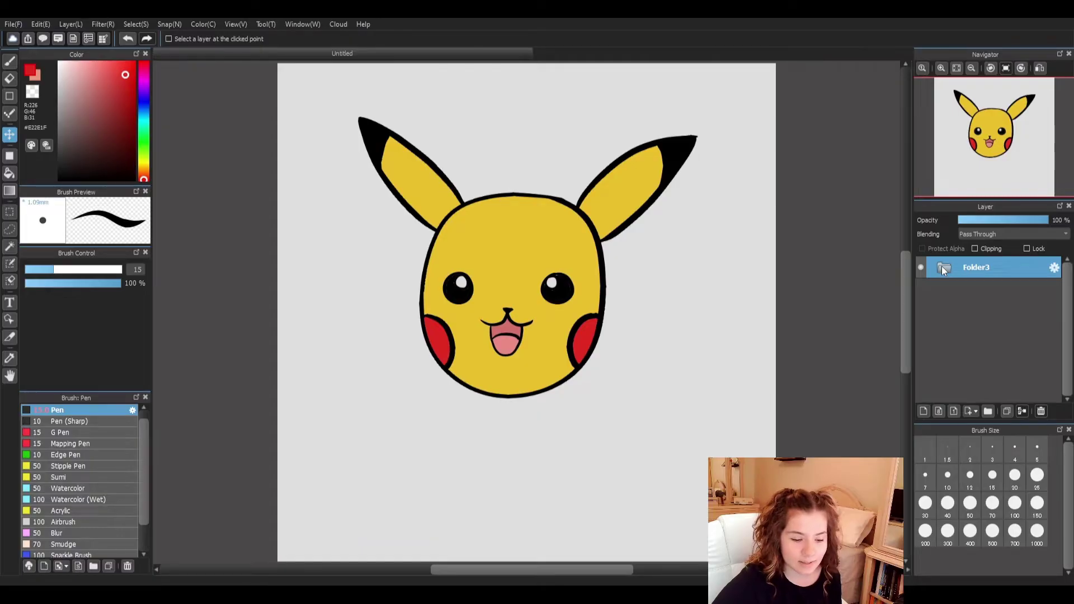
Step: Expand the layer folder and rename it Pikachu
left_click(941, 269)
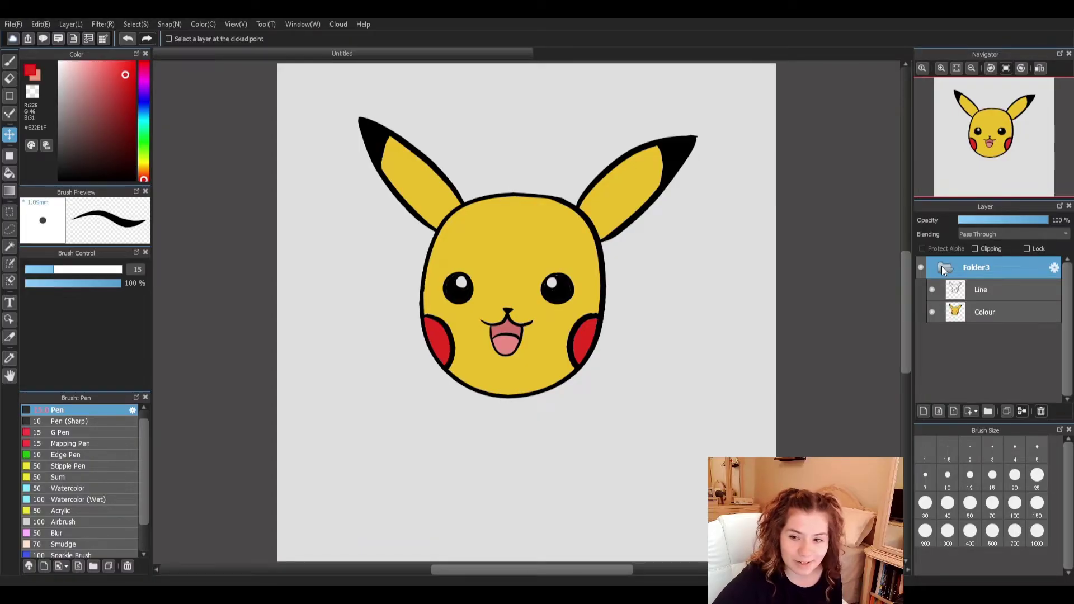
double_click(984, 263)
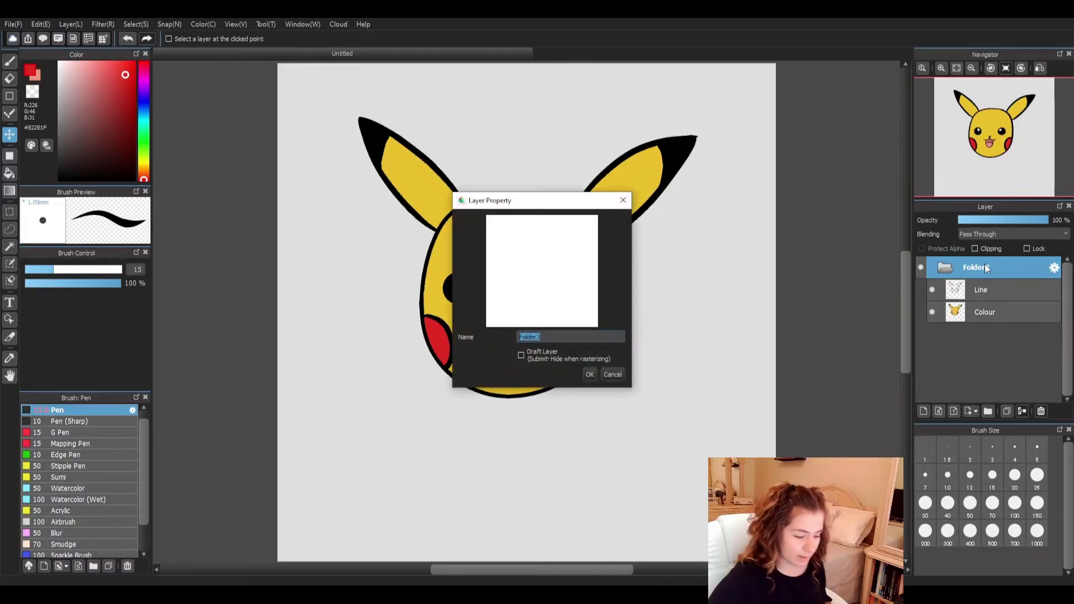
type("Pikachu")
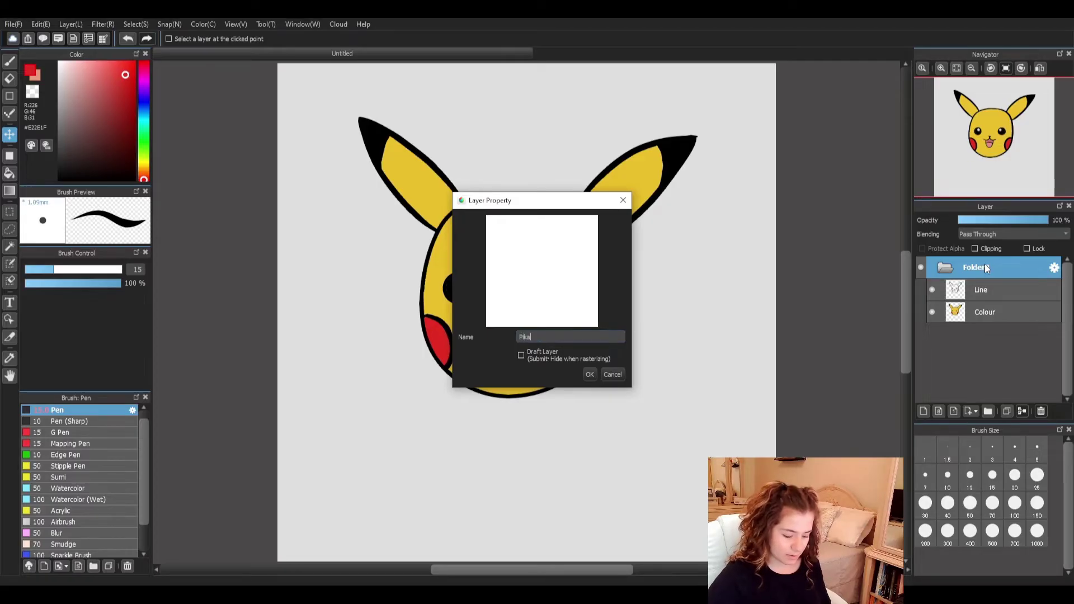
left_click(594, 376)
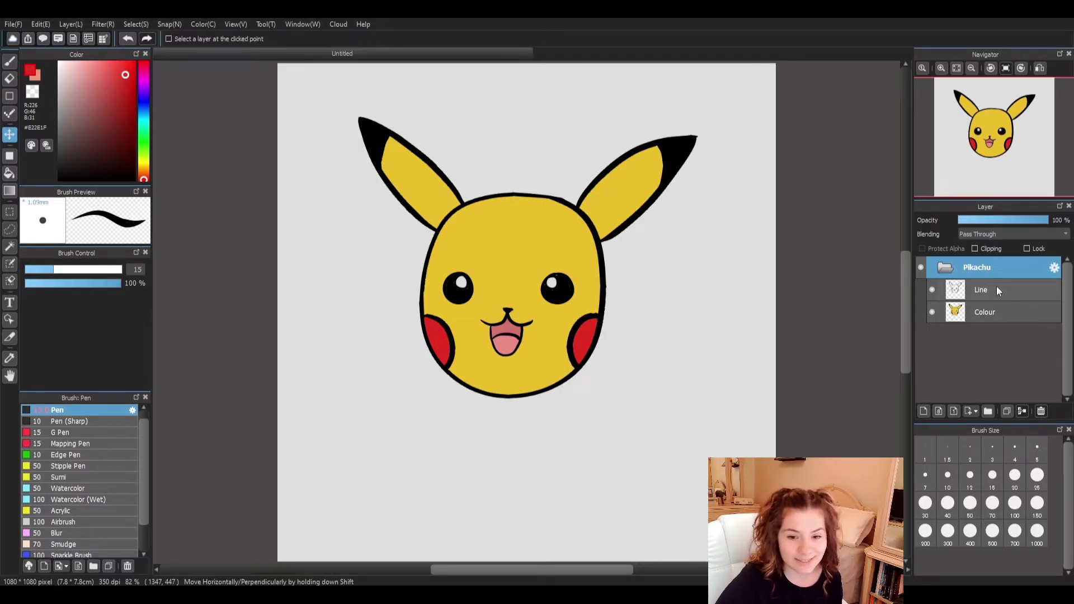
Step: Collapse the Pikachu folder and move the whole character slightly down the canvas with the Move tool
left_click(944, 267)
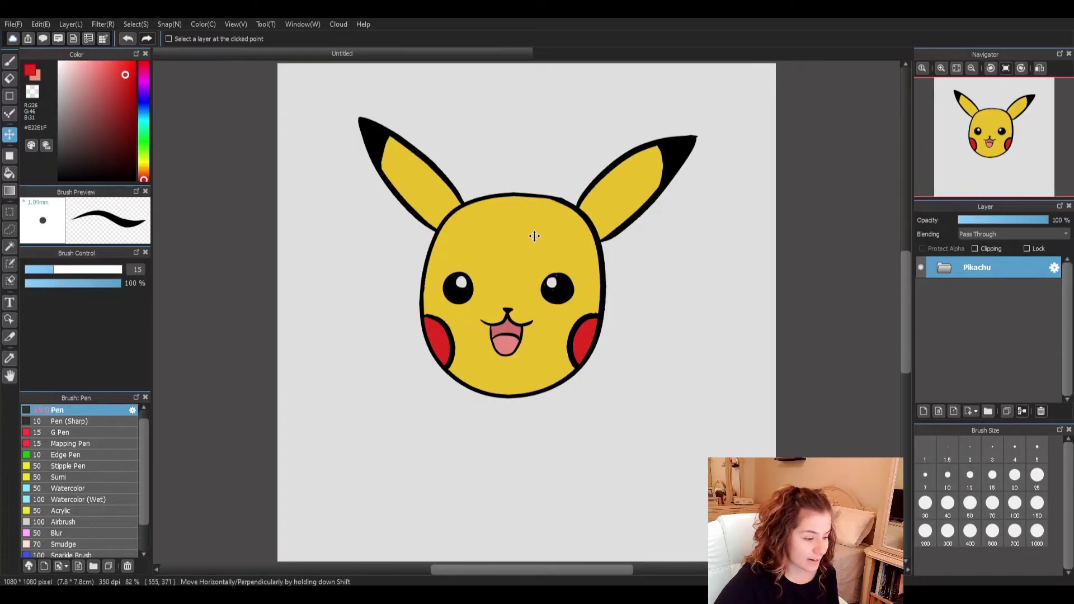
mouse_move(535, 236)
left_mouse_down()
mouse_move(495, 225)
mouse_move(454, 269)
mouse_move(559, 341)
mouse_move(540, 210)
mouse_move(489, 335)
mouse_move(636, 223)
mouse_move(438, 263)
mouse_move(637, 222)
mouse_move(565, 319)
mouse_move(511, 237)
mouse_move(566, 229)
mouse_move(572, 304)
mouse_move(530, 418)
mouse_move(525, 259)
mouse_move(542, 166)
mouse_move(537, 264)
left_mouse_up()
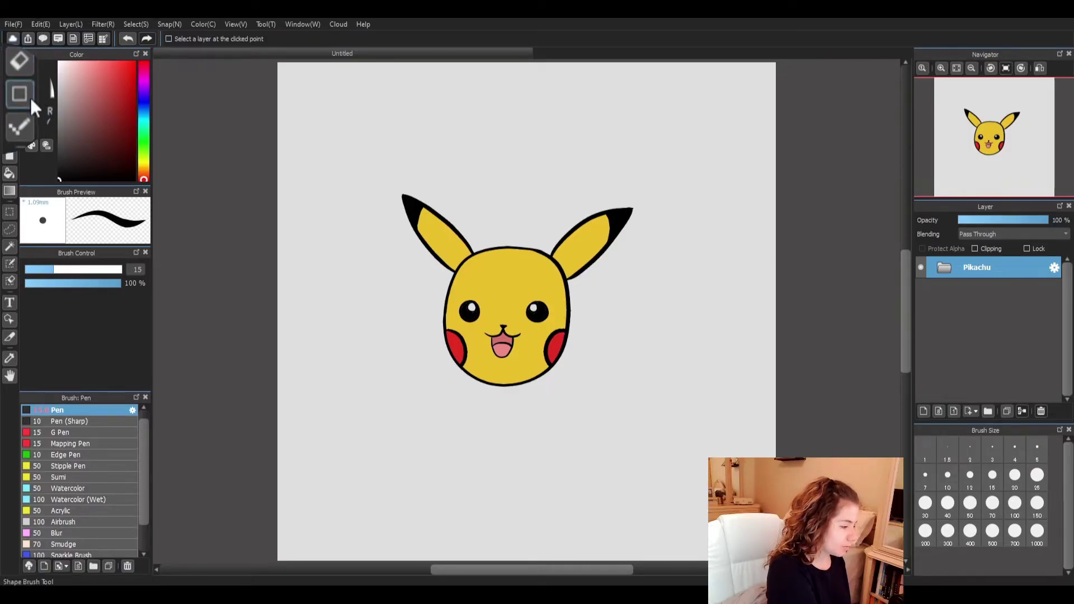
Step: Add a new layer inside the Pikachu folder and place it at the bottom, below the Colour layer
left_click(18, 90)
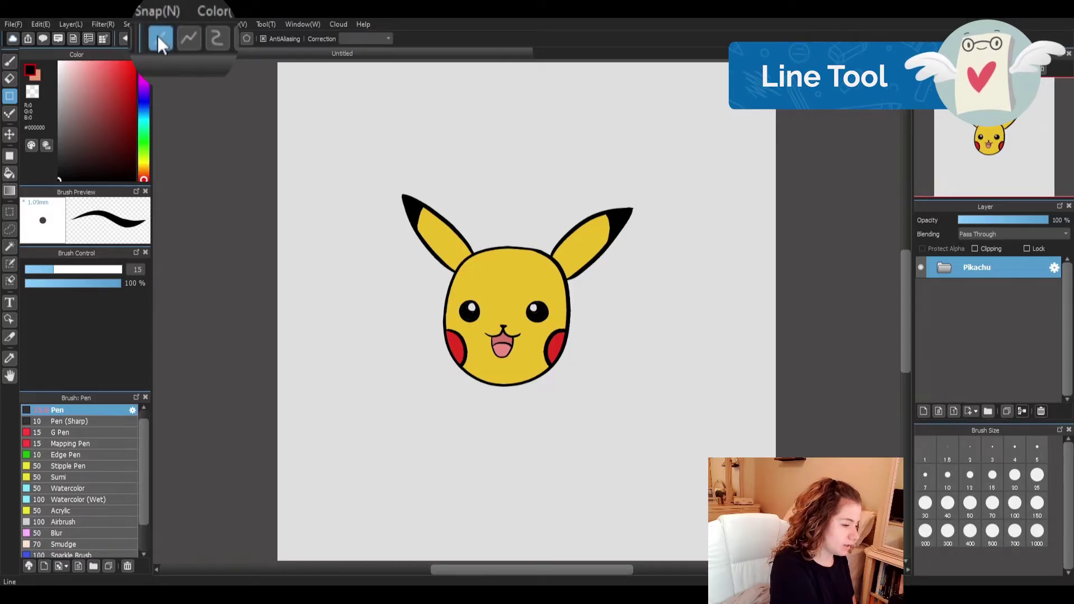
left_click(943, 269)
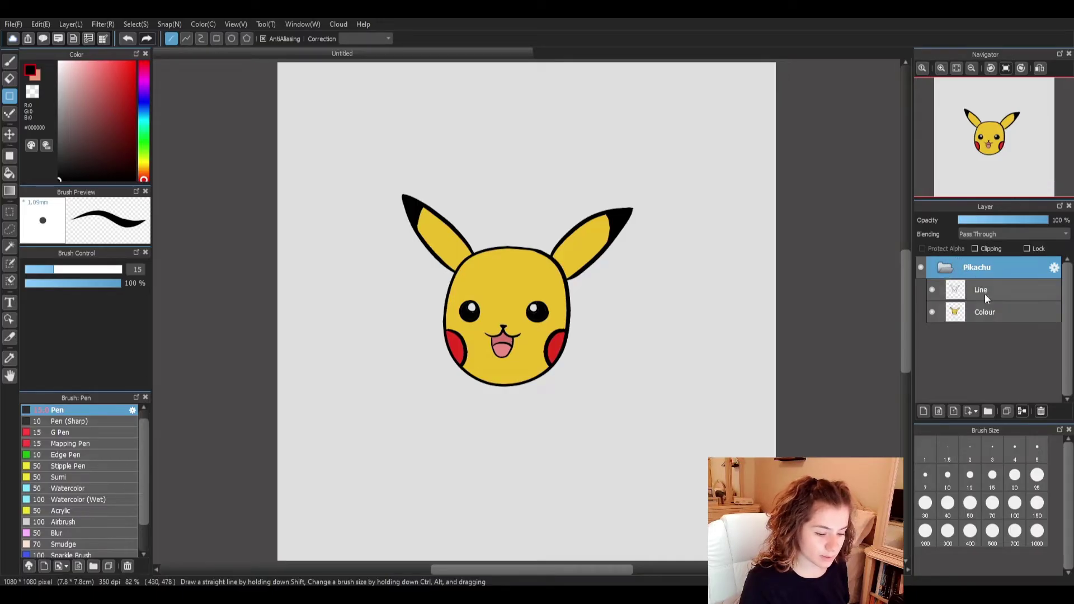
left_click(1021, 287)
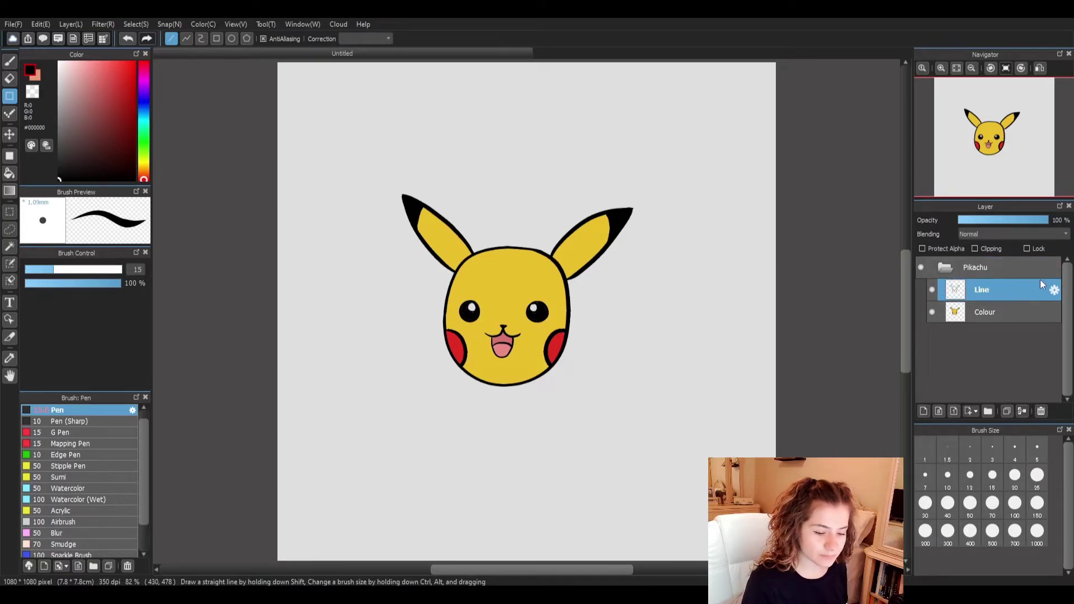
left_click(923, 410)
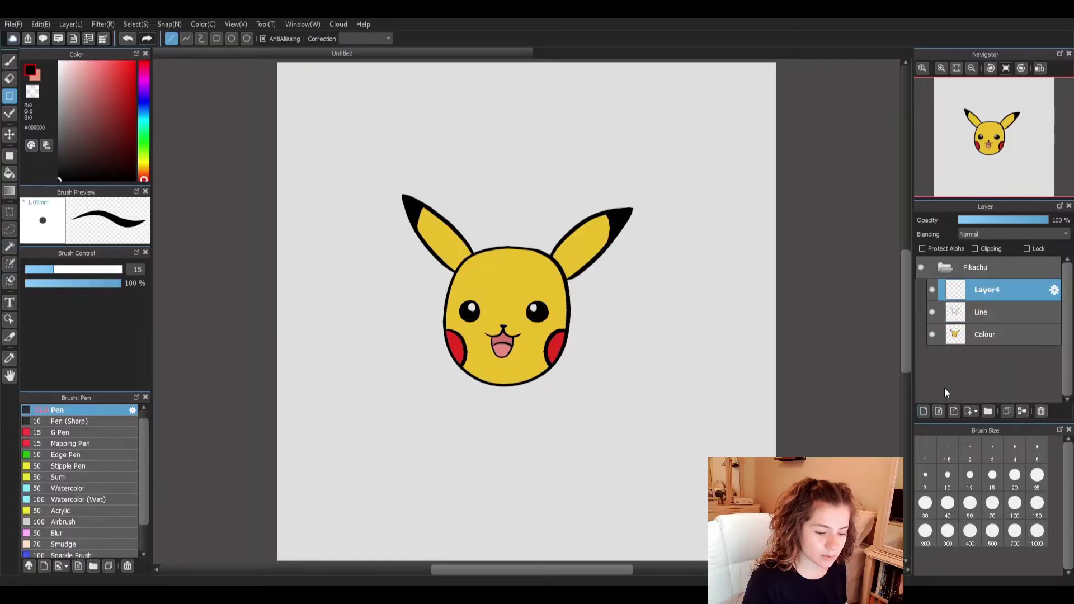
left_click_drag(1007, 287, 1002, 347)
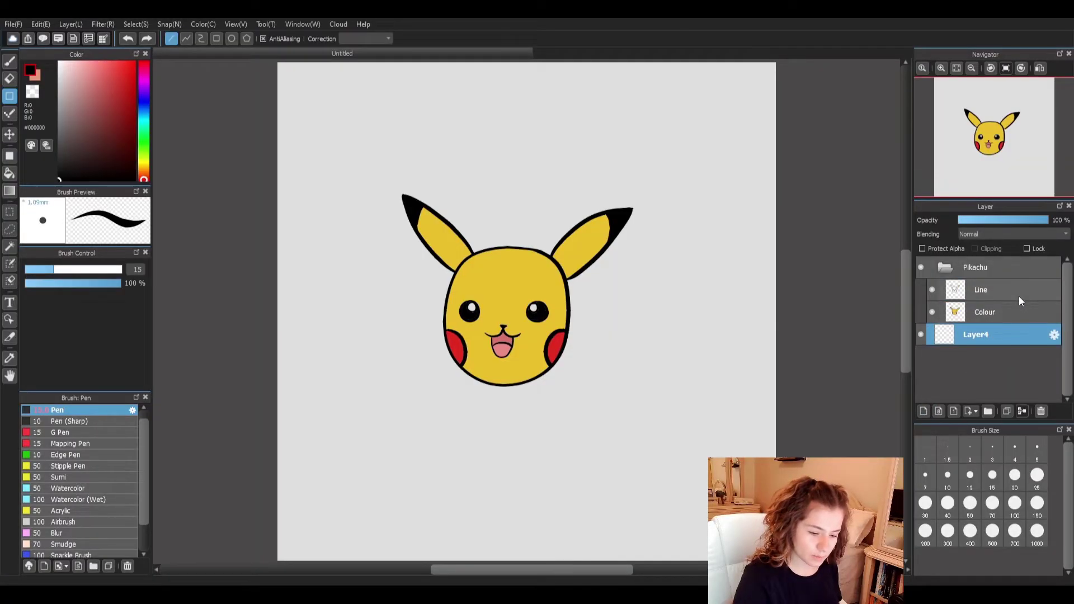
left_click_drag(1021, 302, 1001, 334)
left_click_drag(1015, 291, 1006, 290)
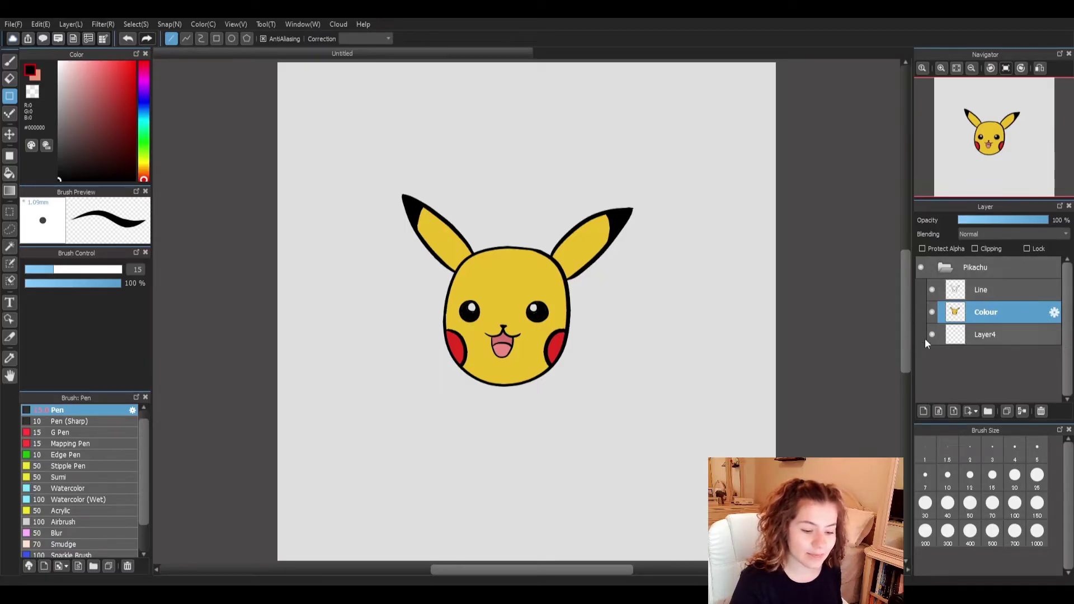
Step: Rename the new bottom layer as Background
left_click(979, 335)
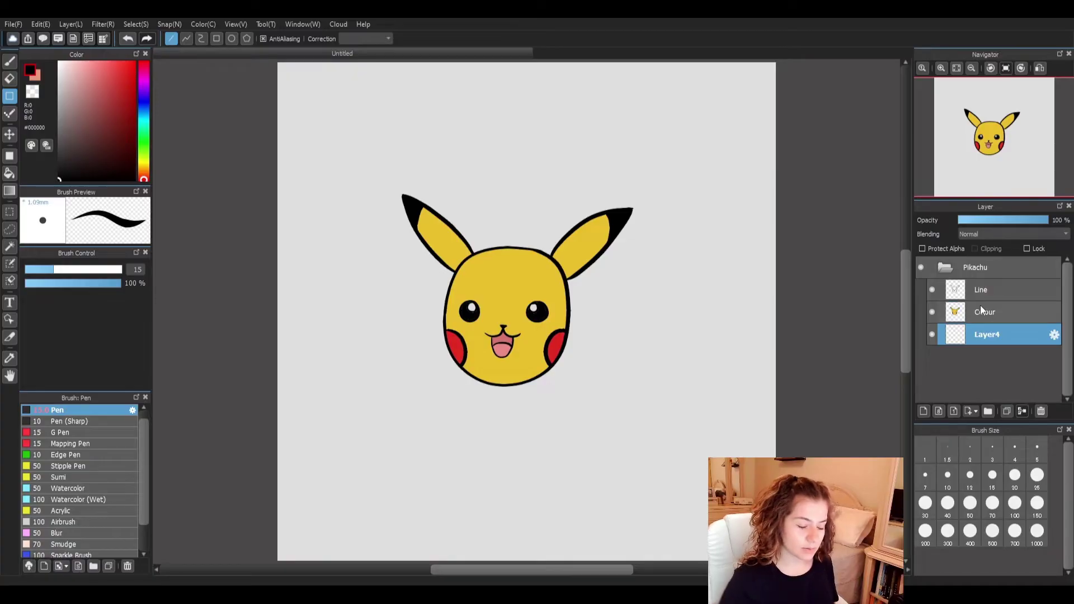
double_click(991, 334)
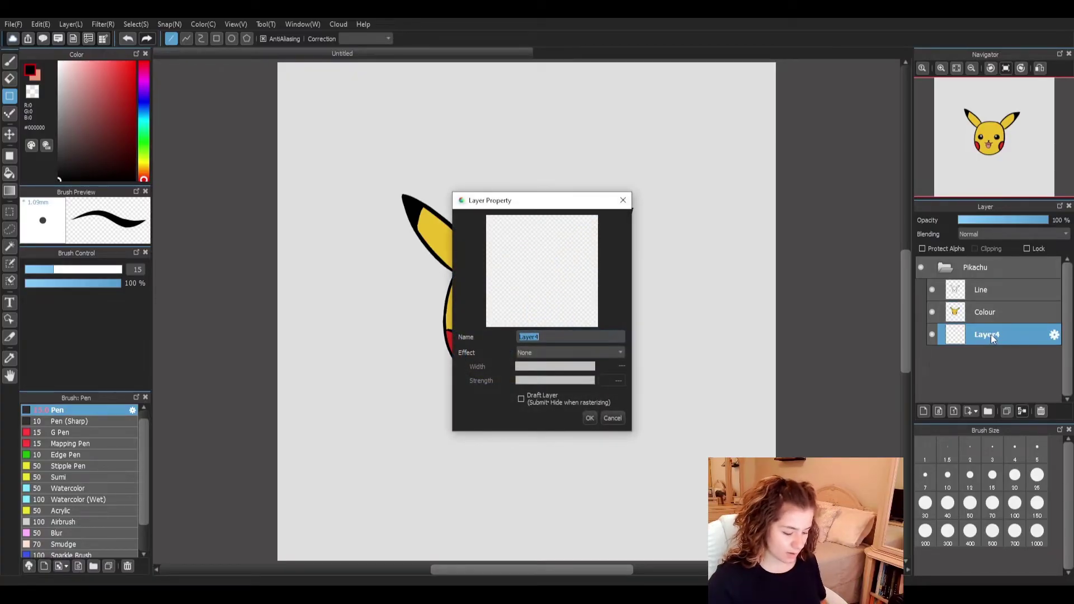
type("Backgrou")
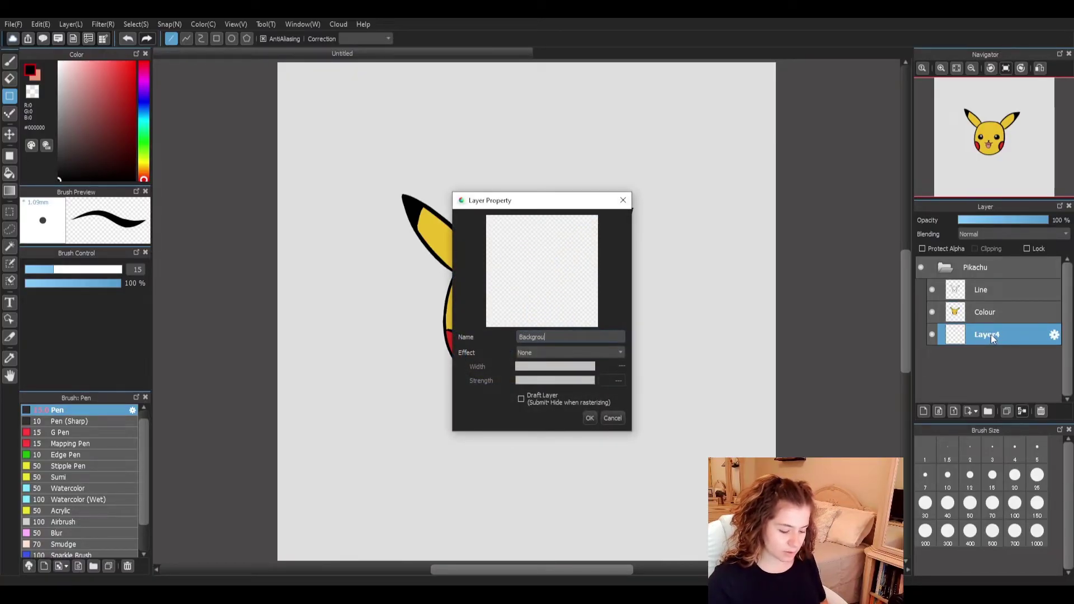
type("nd")
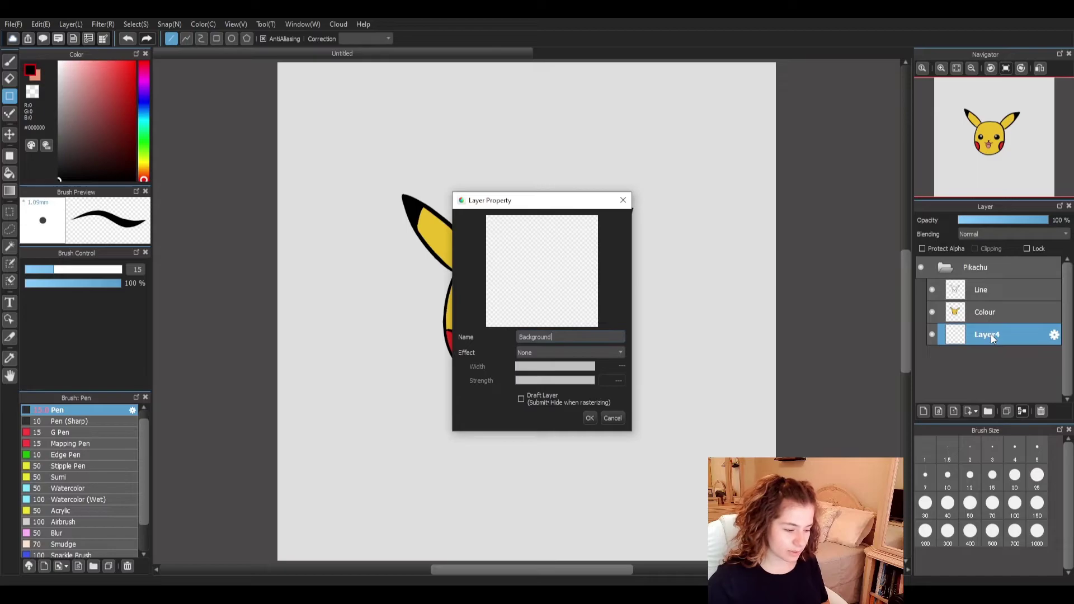
left_click(590, 419)
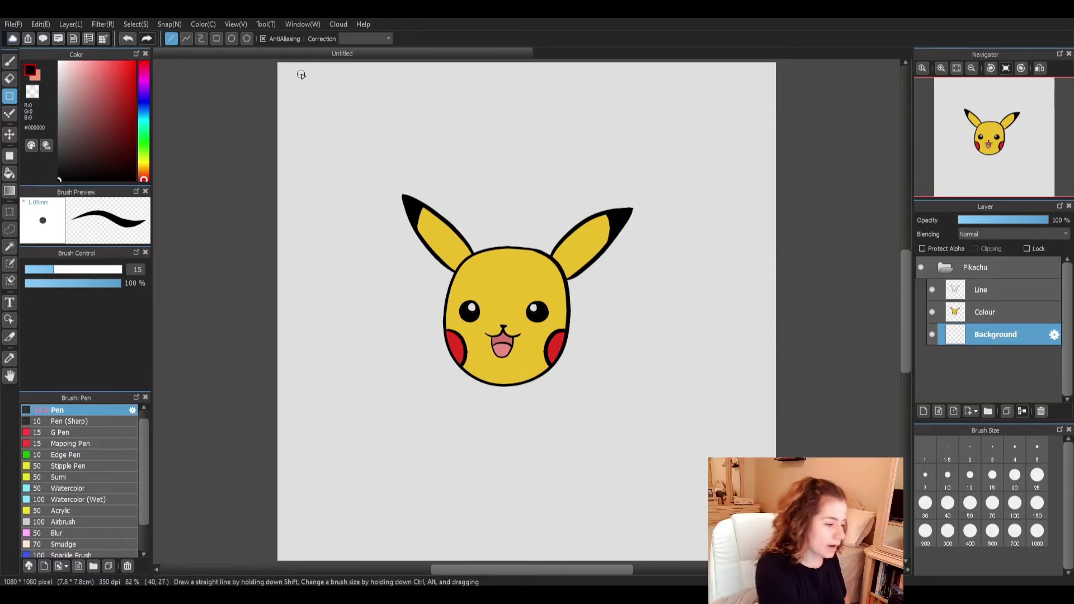
Step: With the Shape Brush's Line option, draw a long black horizontal line across the canvas top and a short slanted line below its left end
left_click_drag(305, 84, 749, 83)
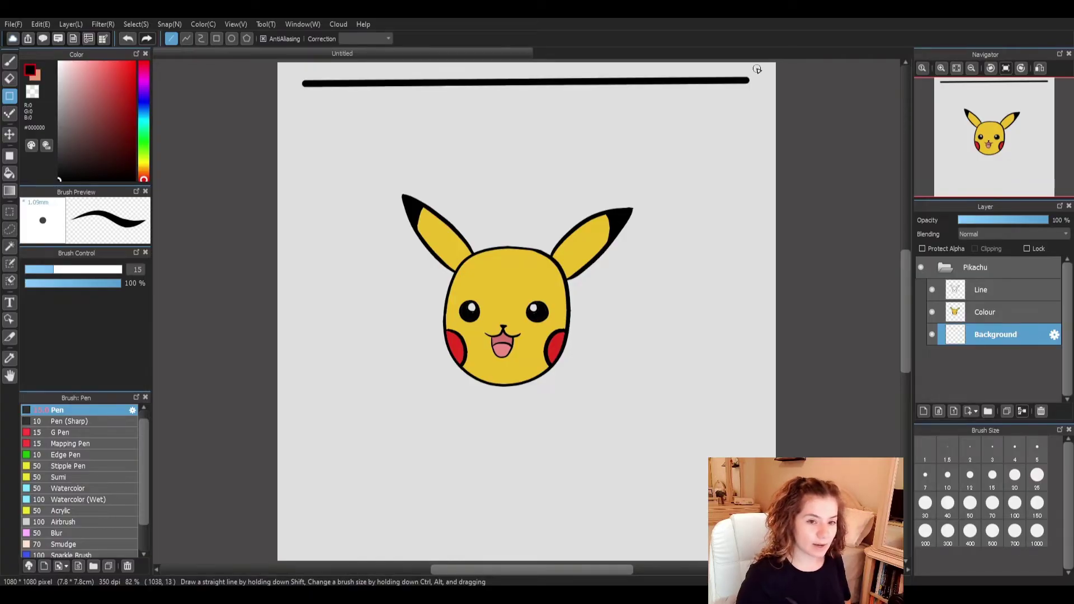
left_click_drag(318, 105, 464, 498)
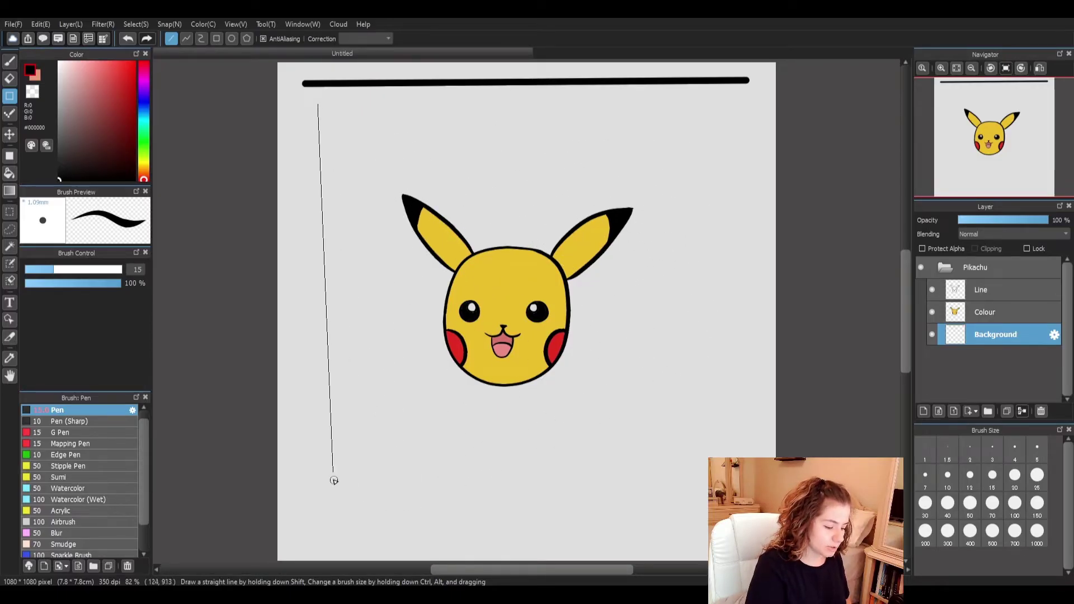
left_click(351, 111, "shift")
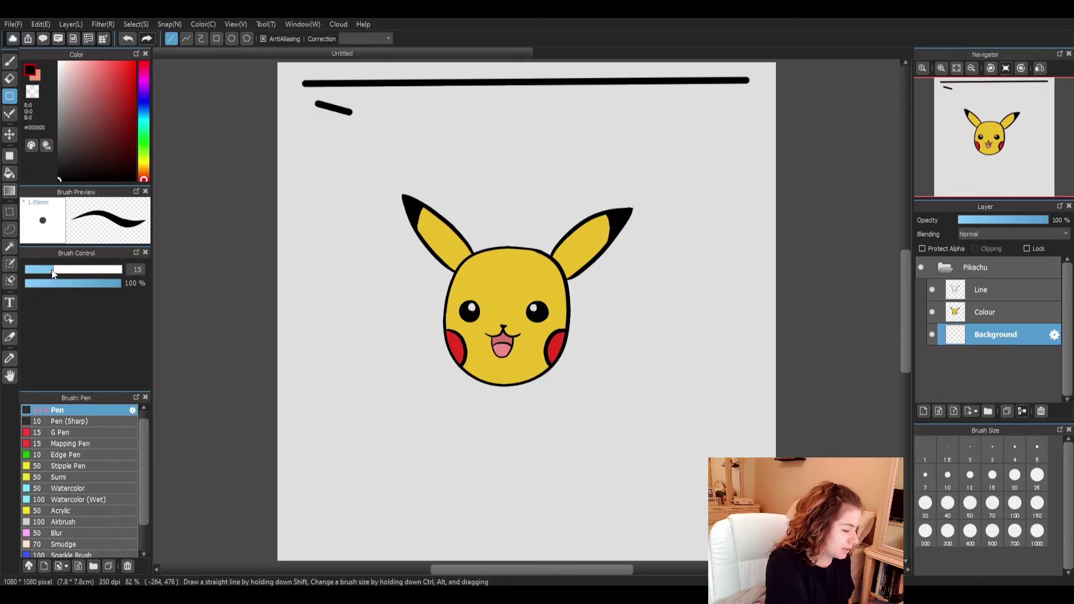
Step: Draw a long thin diagonal line down the right side of the character at brush size 4.3, and set the brush size to 17
mouse_move(53, 272)
left_mouse_down()
mouse_move(31, 294)
mouse_move(36, 305)
mouse_move(31, 277)
left_mouse_up()
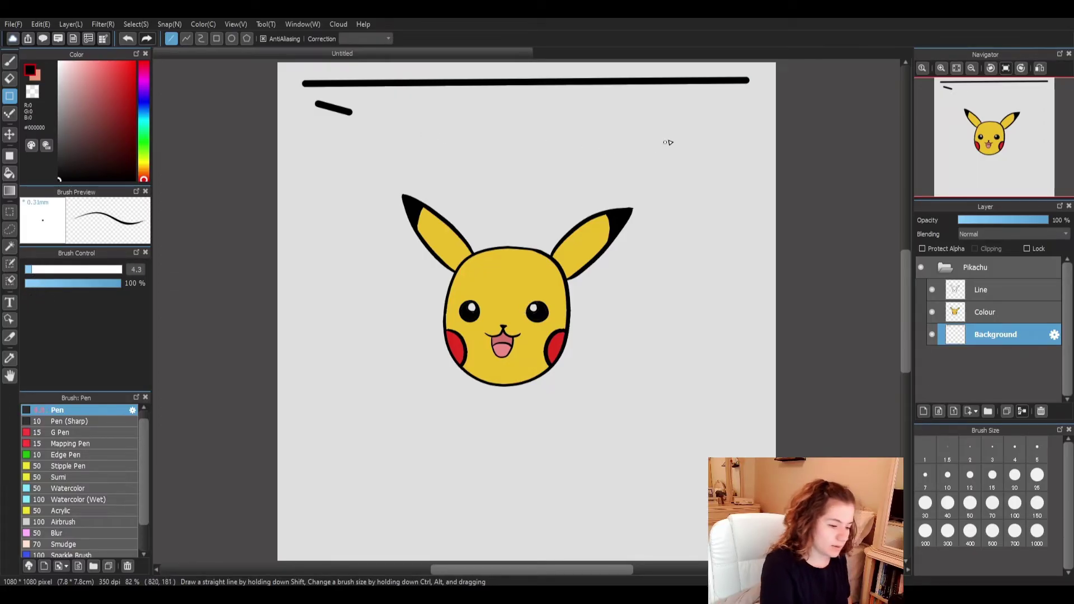
left_click(509, 522, "shift")
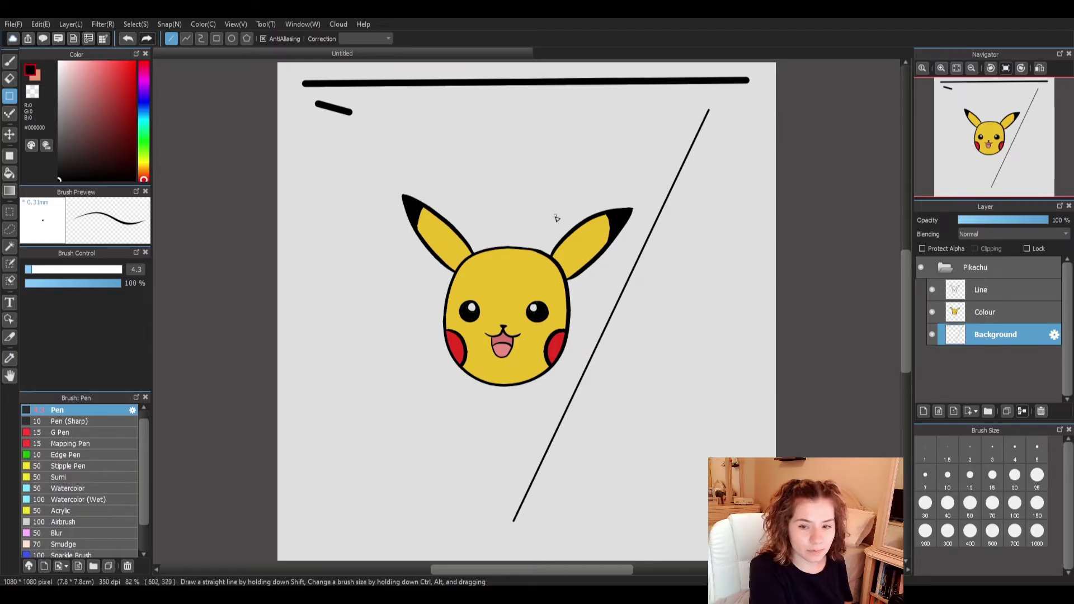
left_click(55, 269)
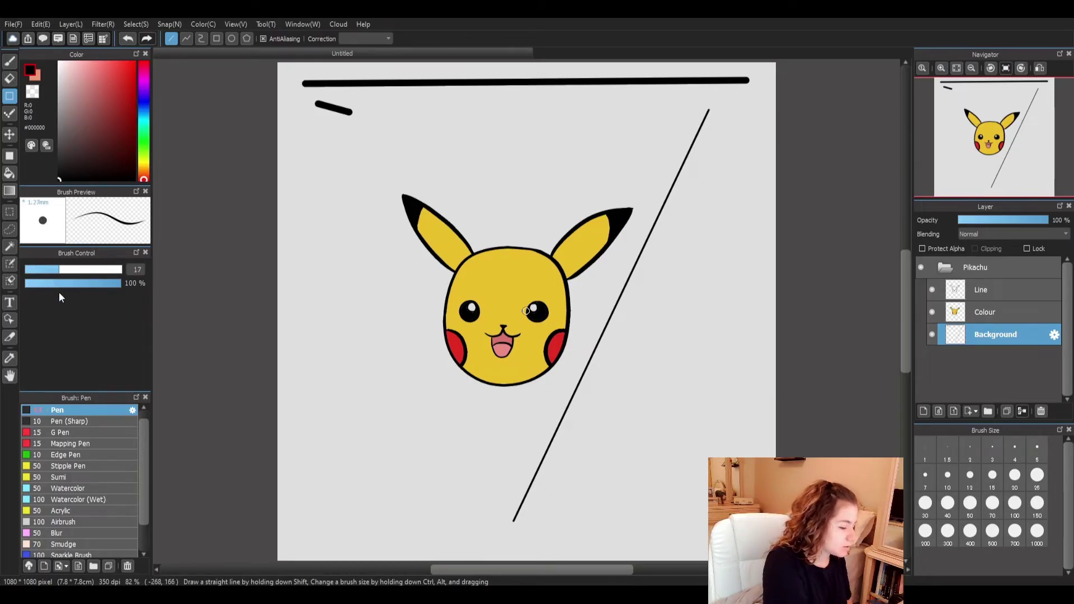
Step: Set the brush size to 12 and undo the three black test lines around the character
key("bracketleft")
key("bracketleft")
key("bracketleft")
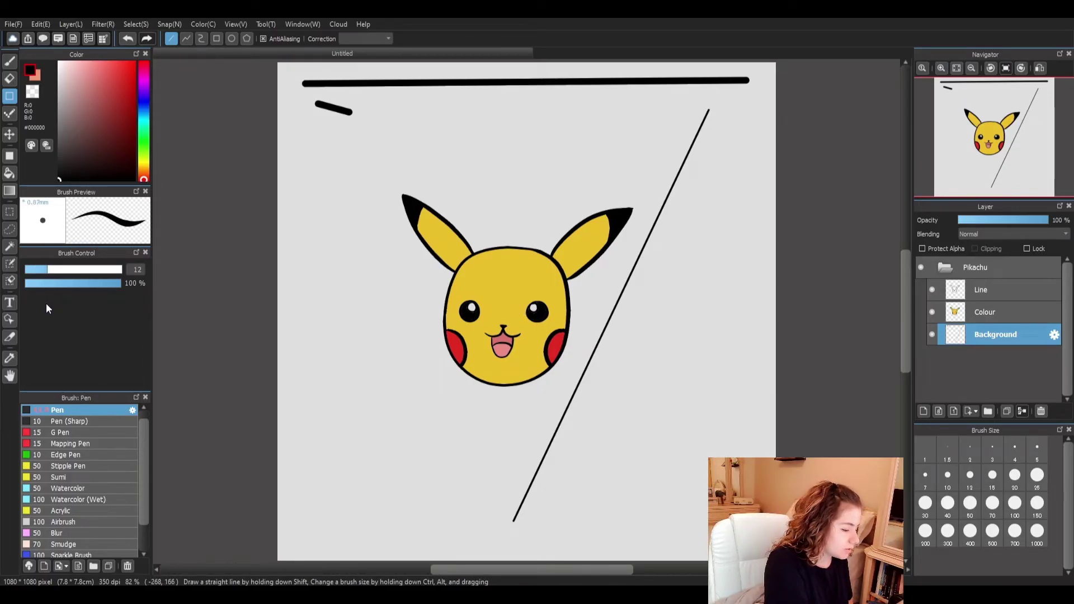
key("ctrl+z")
key("ctrl+z")
key("ctrl+z")
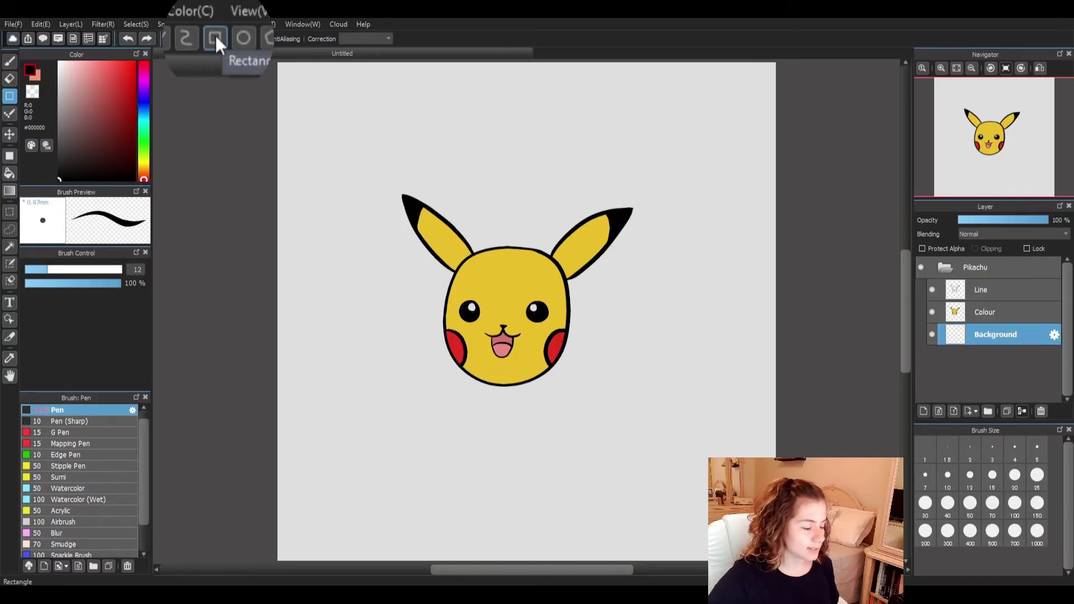
Step: Try the Shape Brush's Rectangle option by drawing a large black rectangle around the character, and undo it
left_click(216, 38)
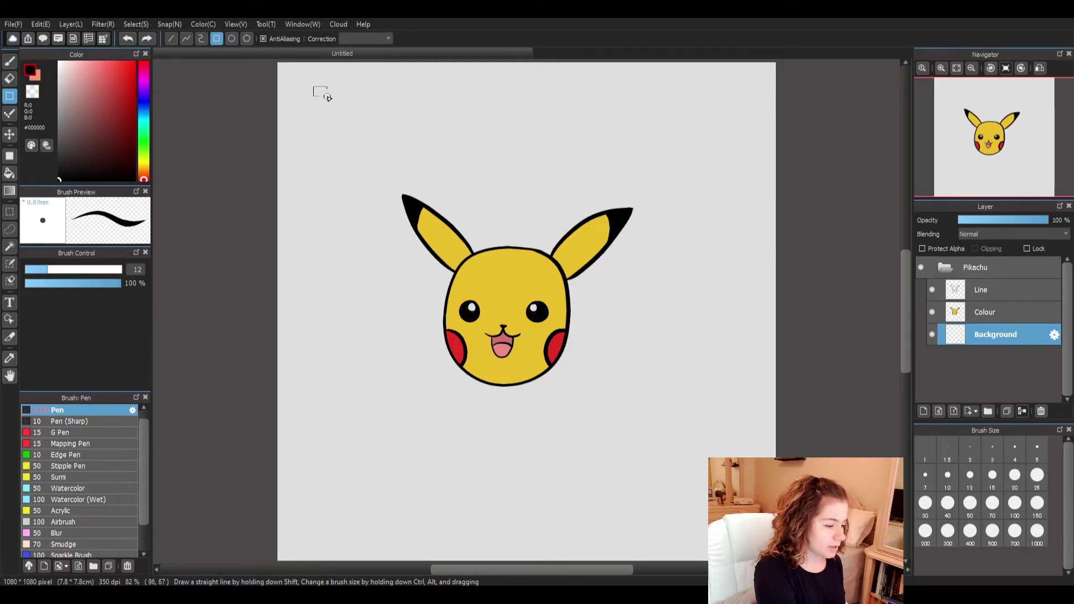
mouse_move(313, 87)
left_mouse_down()
mouse_move(498, 260)
mouse_move(618, 503)
mouse_move(744, 493)
mouse_move(601, 238)
mouse_move(431, 129)
mouse_move(354, 101)
mouse_move(771, 108)
mouse_move(738, 540)
mouse_move(650, 489)
mouse_move(367, 177)
mouse_move(655, 281)
mouse_move(488, 166)
mouse_move(703, 413)
mouse_move(739, 472)
left_mouse_up()
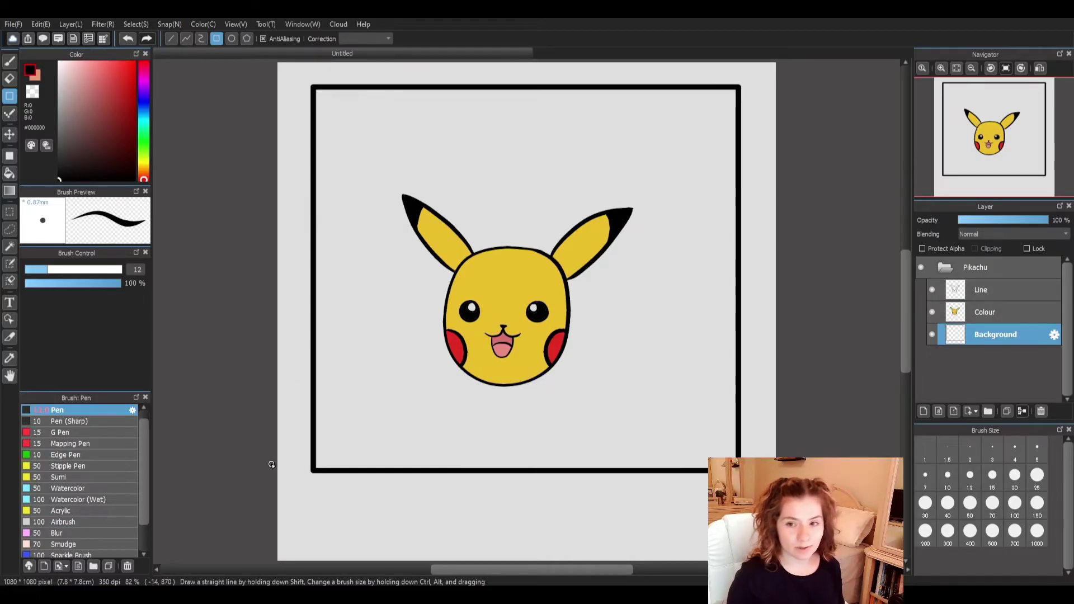
key("ctrl+z")
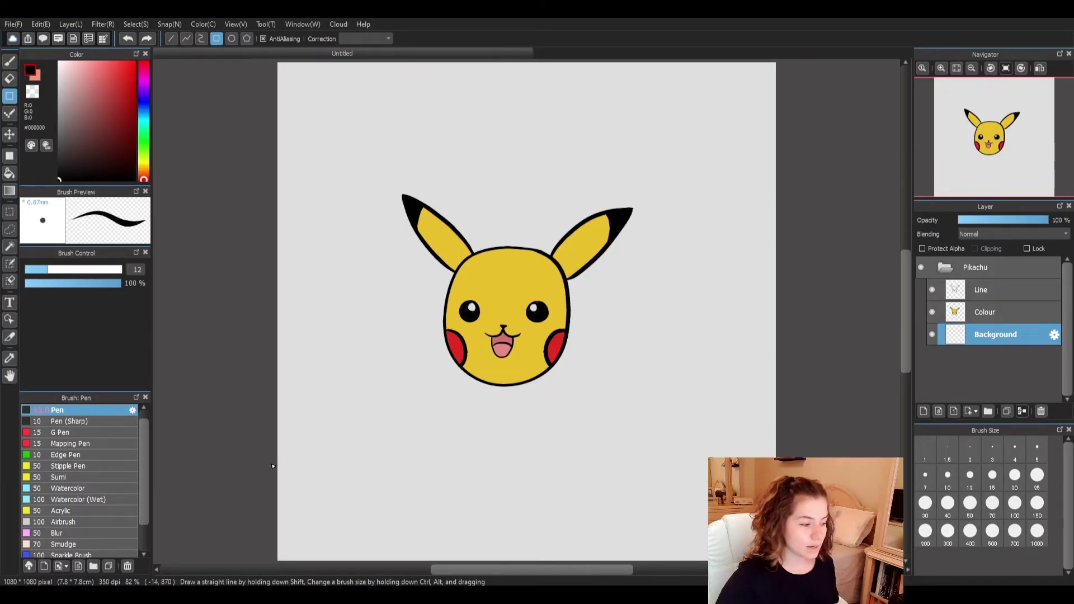
Step: Draw a large black ellipse around the character on the Background layer and shift it slightly up with the Move tool
left_click(227, 31)
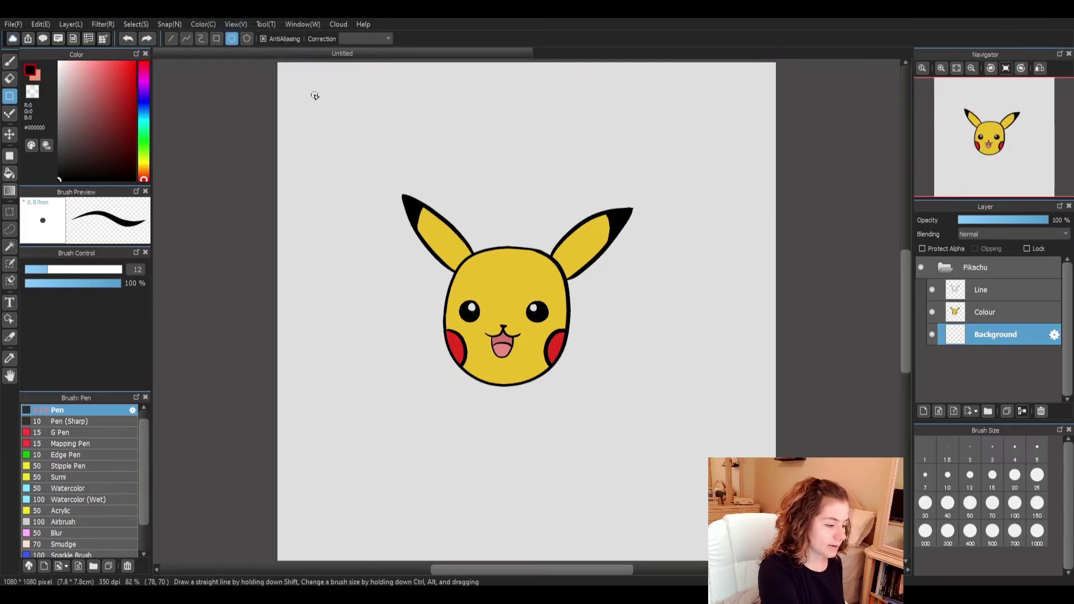
mouse_move(311, 93)
left_mouse_down()
mouse_move(439, 144)
mouse_move(602, 305)
mouse_move(673, 441)
mouse_move(718, 474)
left_mouse_up()
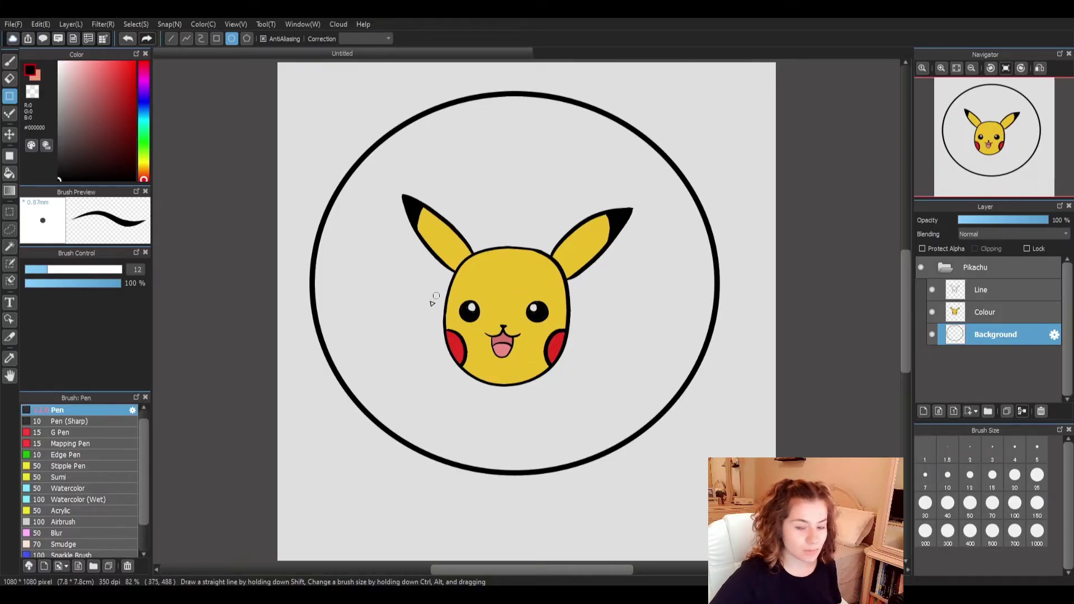
left_click(10, 135)
left_click_drag(702, 395, 667, 403)
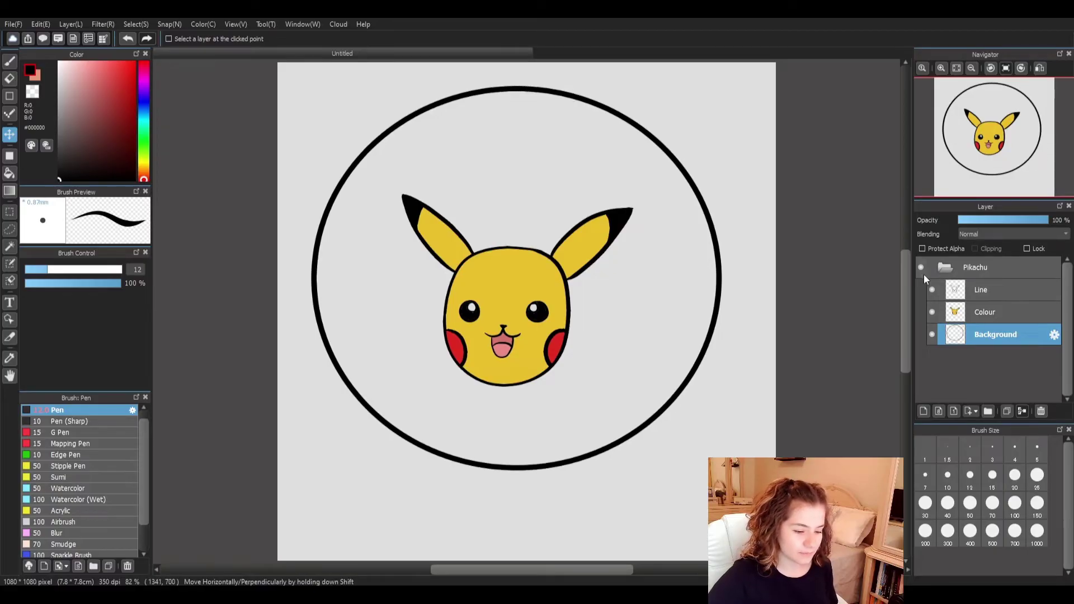
Step: Collapse the Pikachu folder, move all its artwork together slightly down and to the right, and expand the folder
left_click(944, 267)
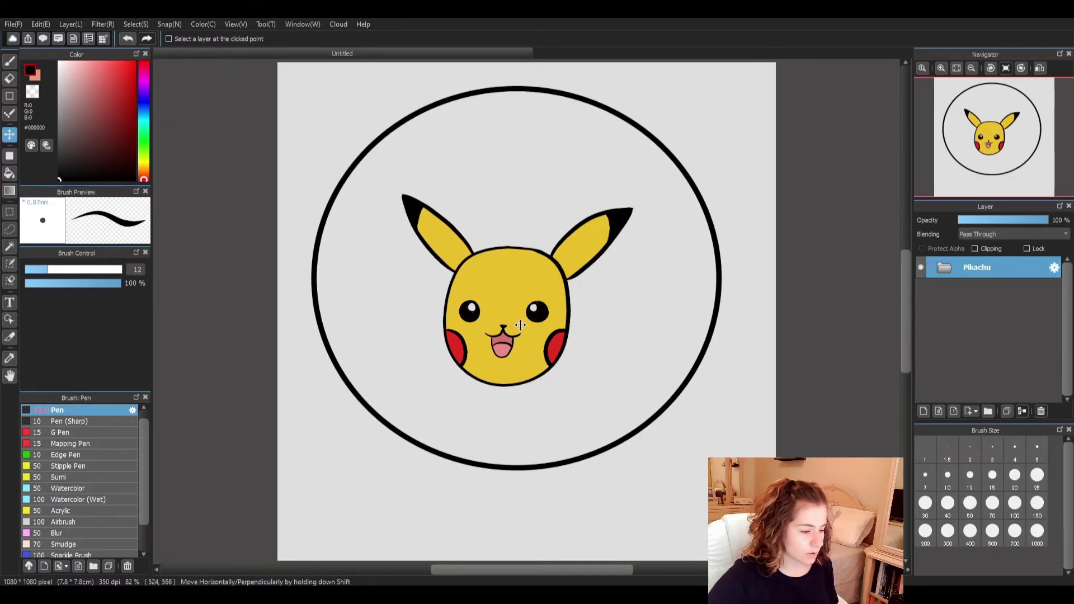
left_click_drag(514, 327, 529, 348)
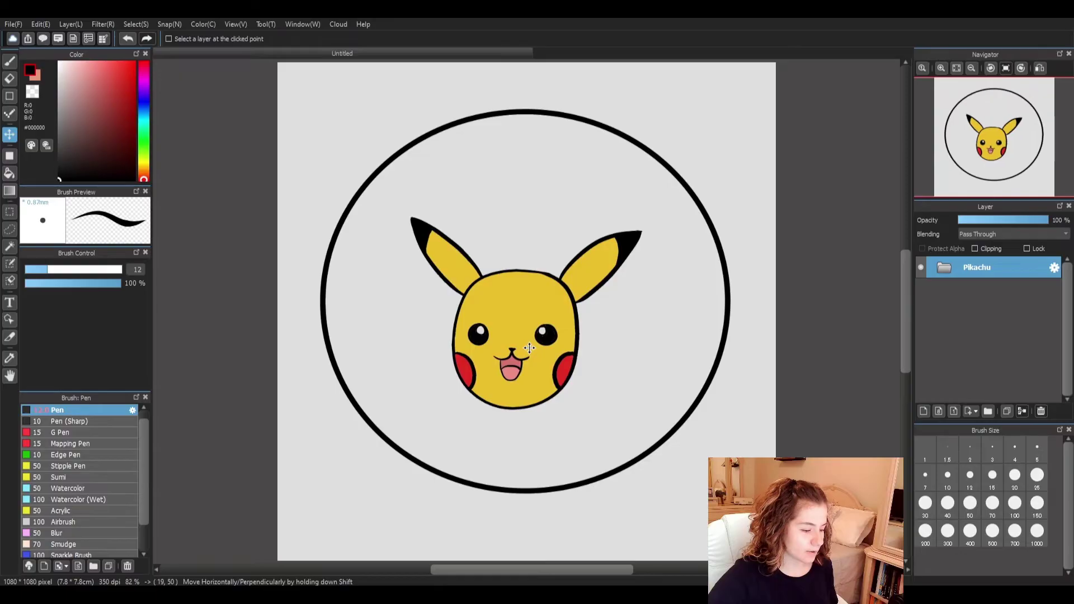
left_click(945, 270)
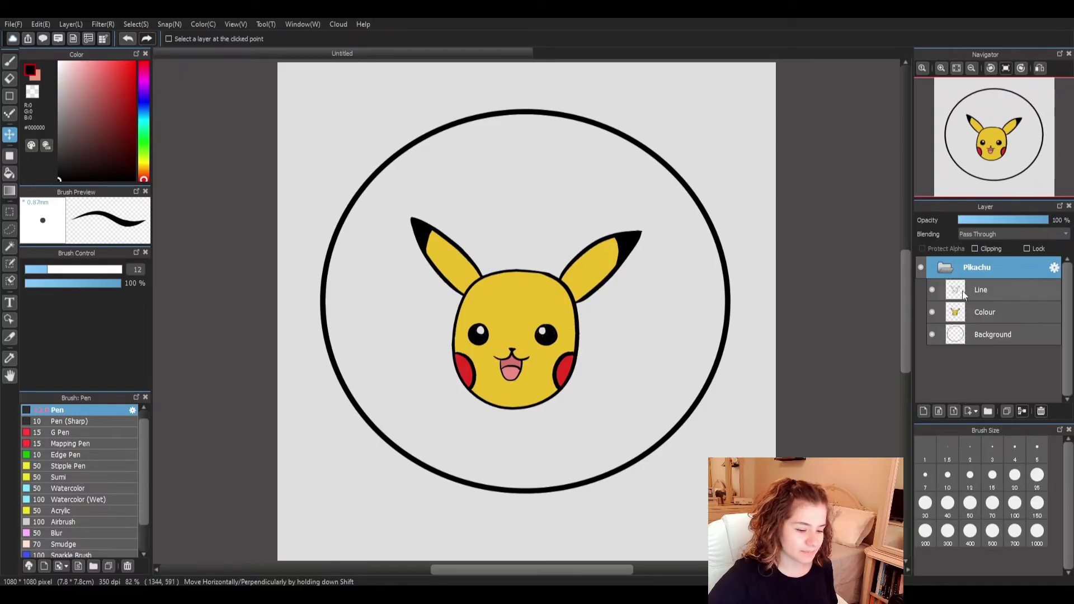
Step: Select the Line and Colour layers together, move the face slightly up inside the ellipse, and collapse the Pikachu folder
left_click(993, 286)
left_click(994, 312, "ctrl")
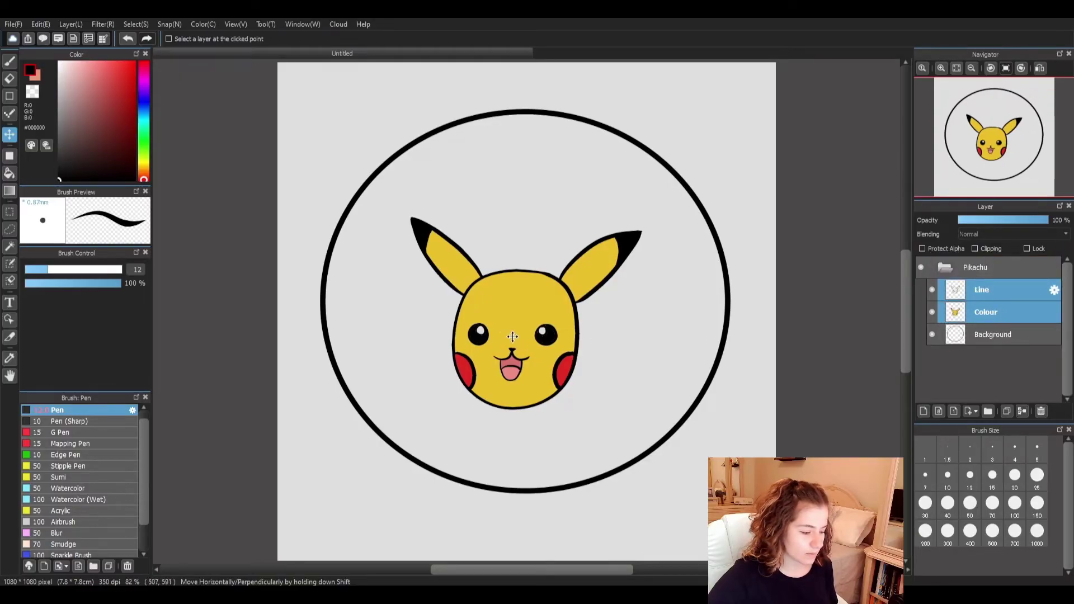
left_click_drag(513, 338, 514, 330)
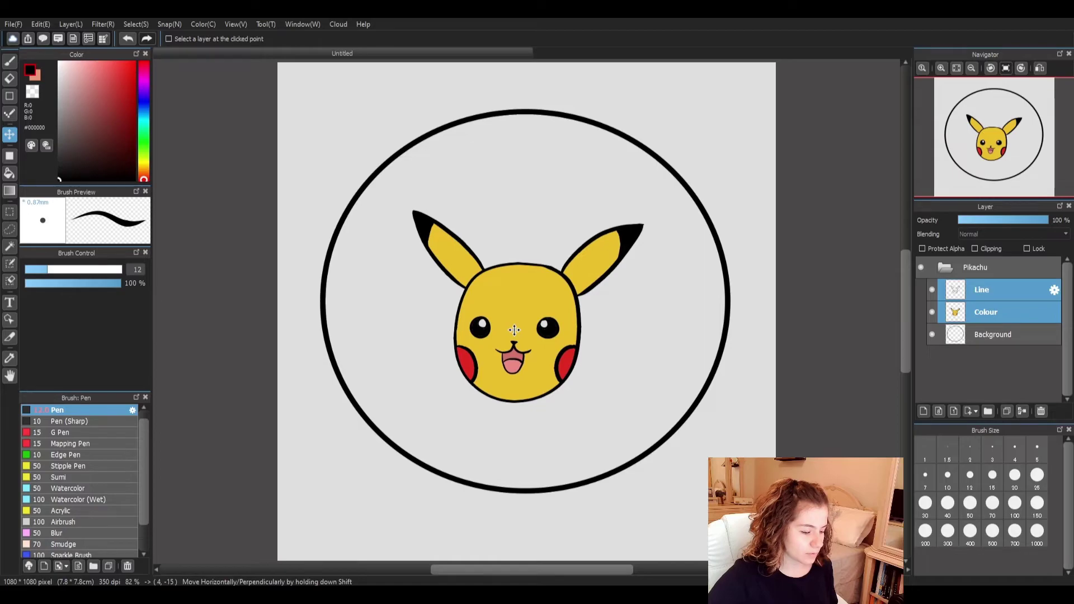
left_click(941, 269)
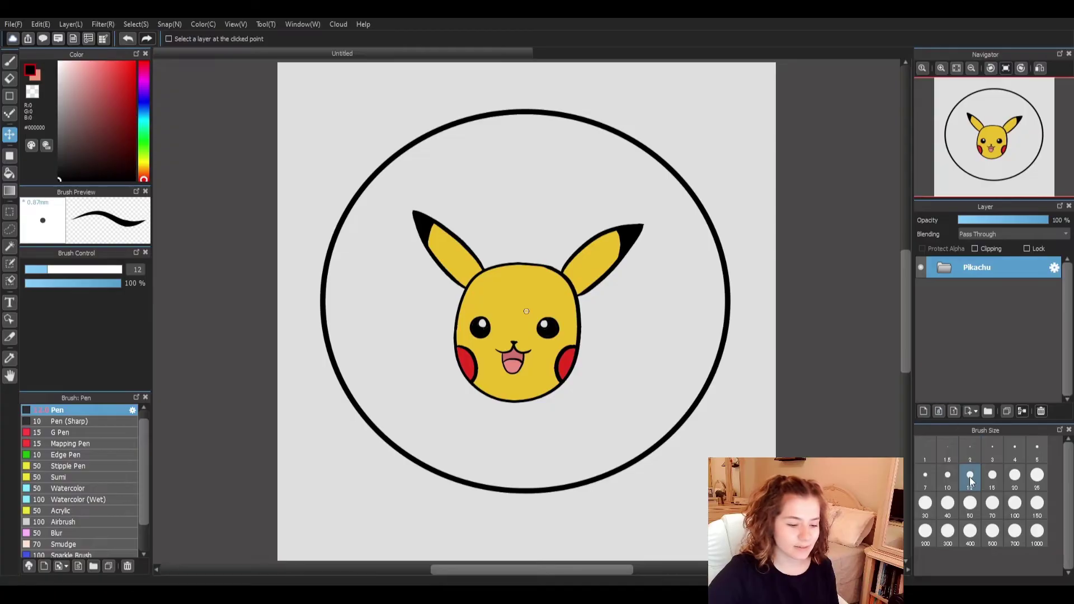
Step: Recolour the ellipse's outline on the Background layer with the Bucket tool in bright blue #0086FF
left_click(10, 173)
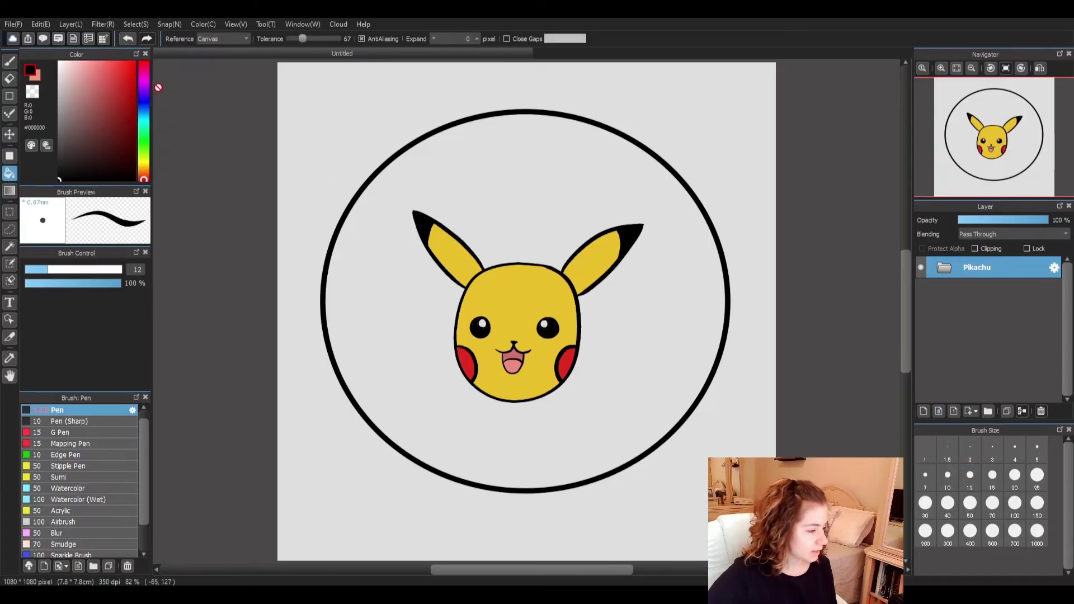
left_click(144, 114)
left_click_drag(108, 88, 141, 59)
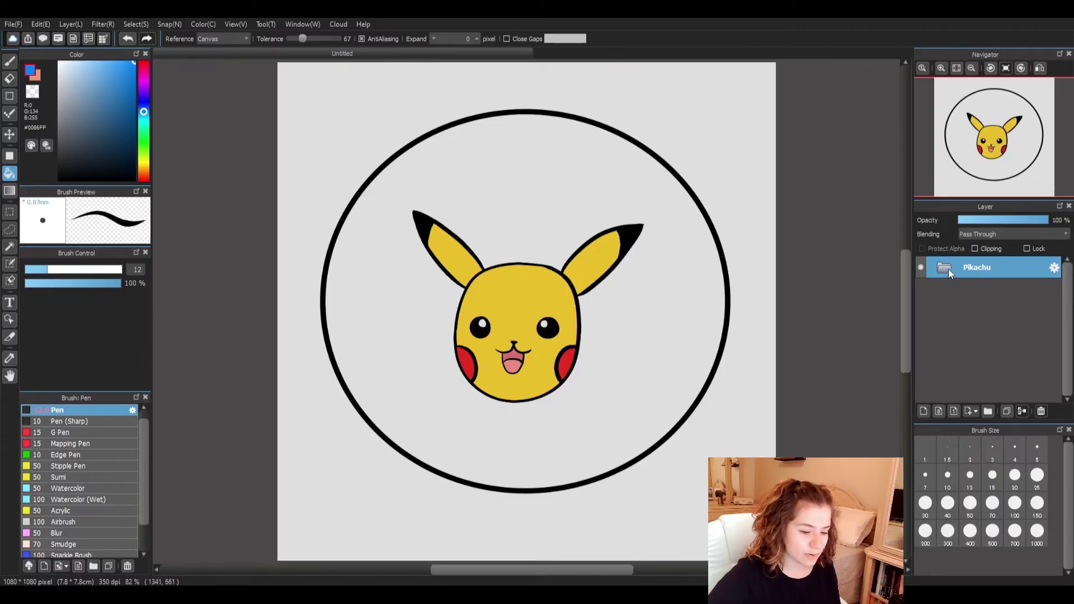
left_click(945, 268)
left_click(1025, 334)
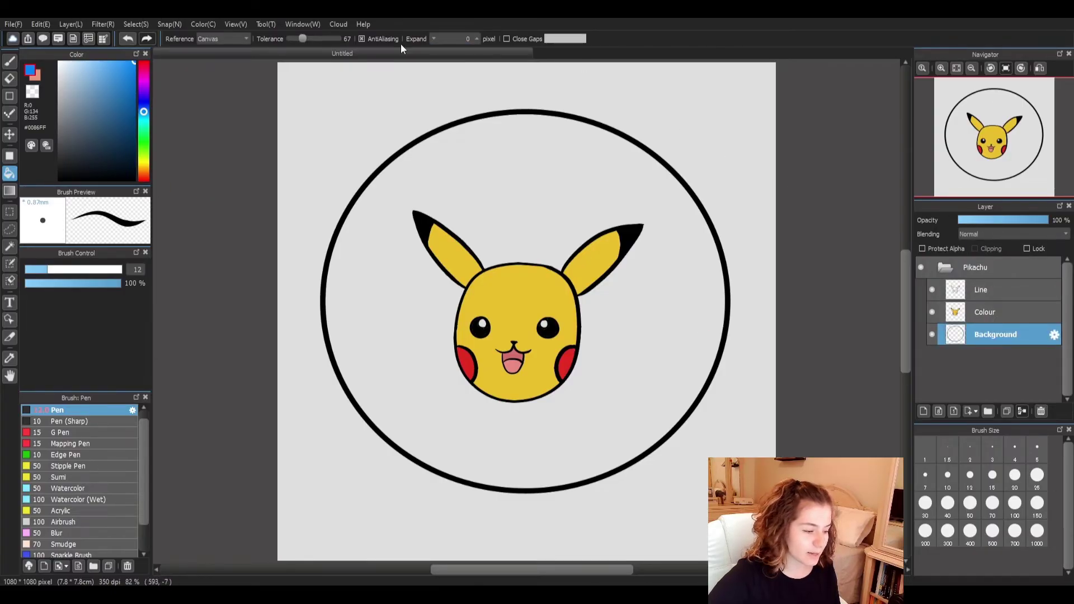
left_click(536, 108)
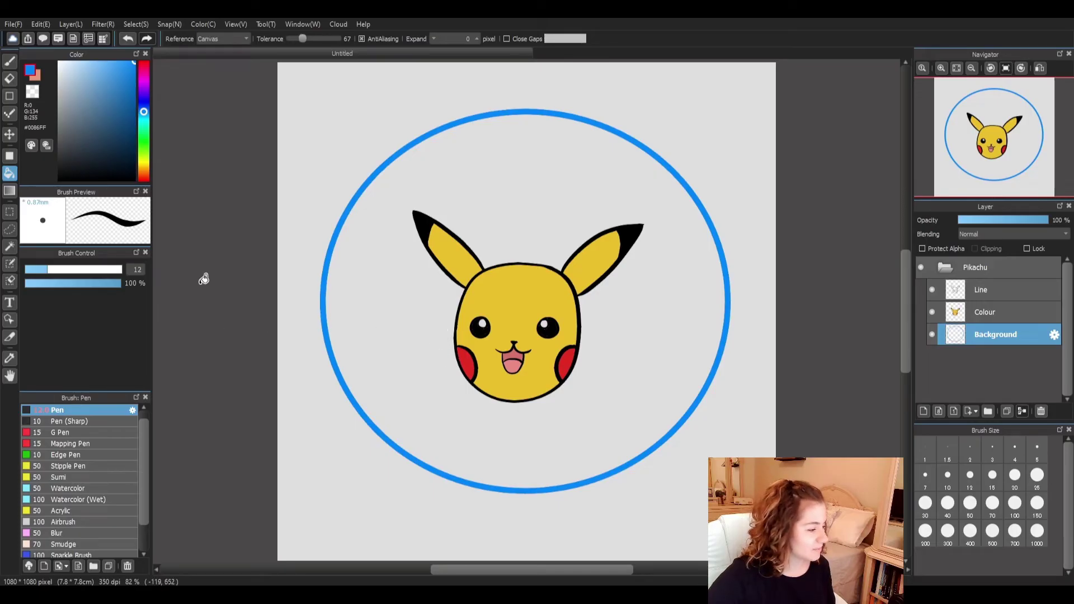
Step: Fill the inside of the ellipse with light blue #7EB2E2, and pick the outline's bright blue as the Brush colour
left_click(87, 68)
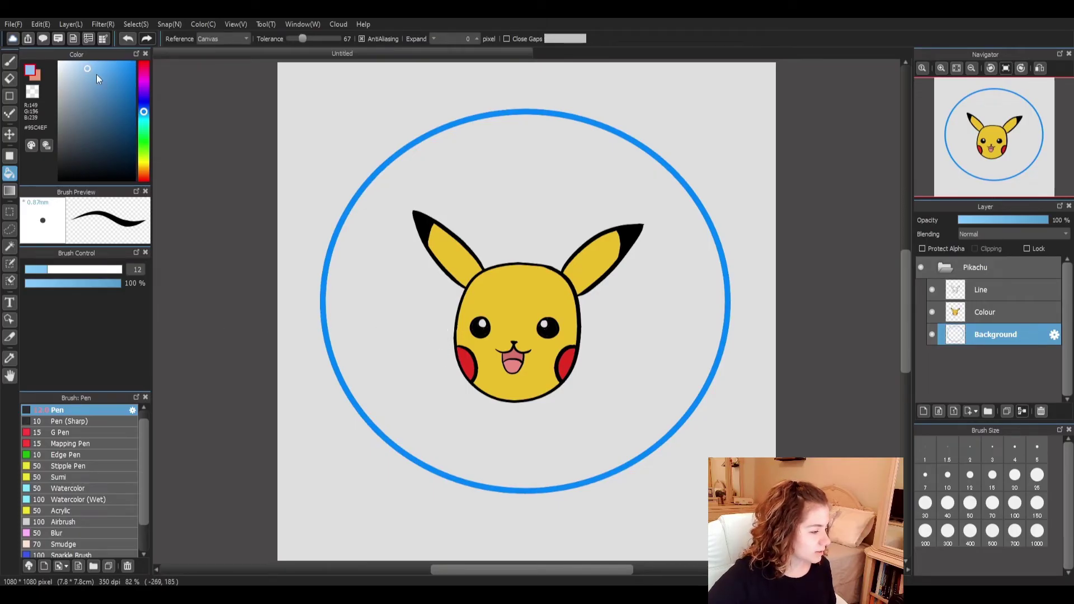
left_click(93, 74)
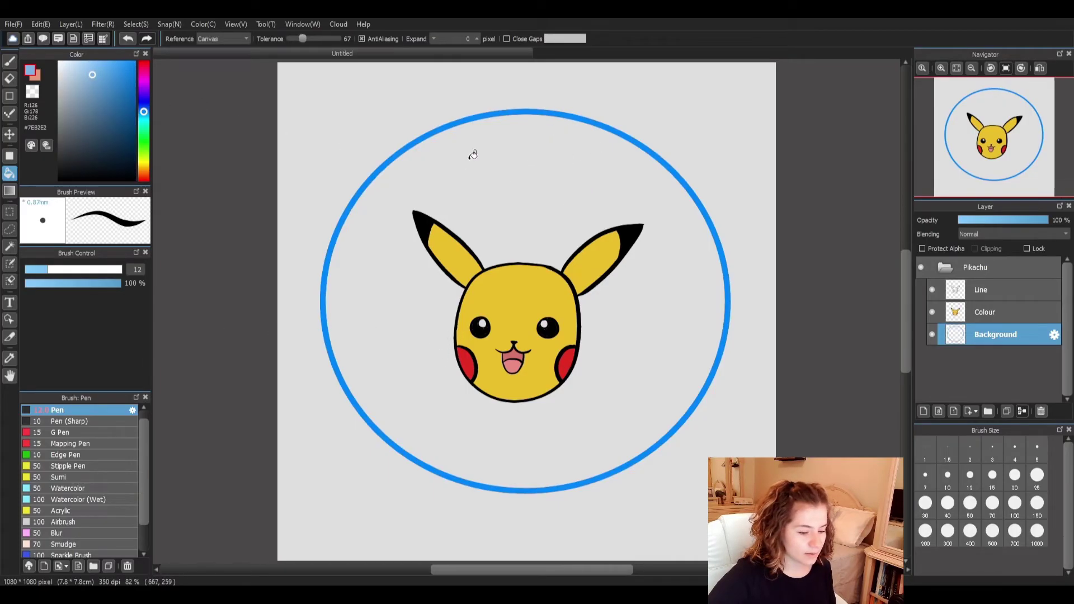
left_click(562, 165)
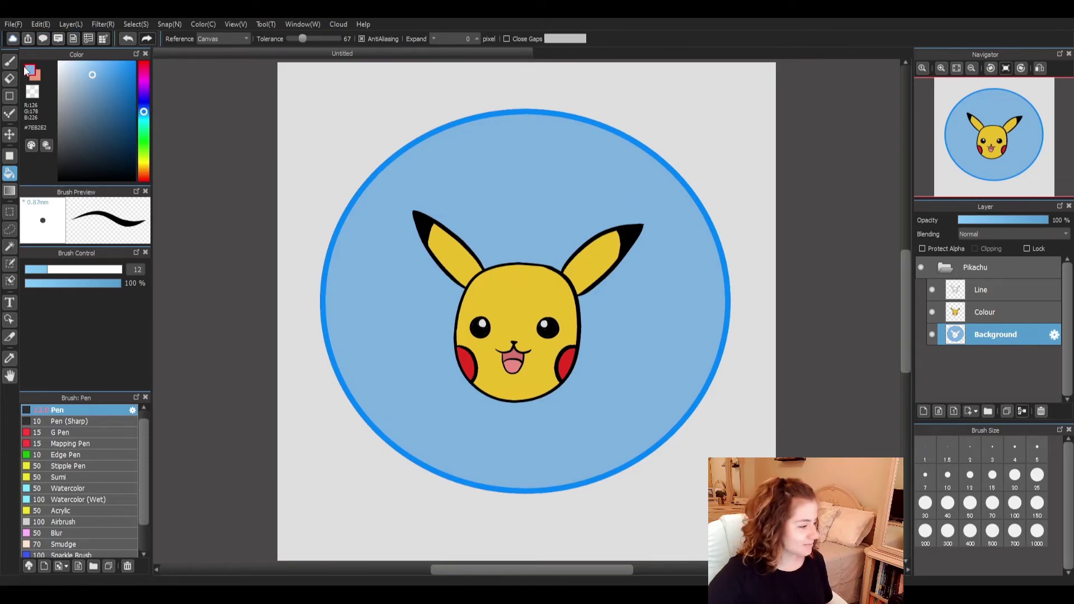
key("b")
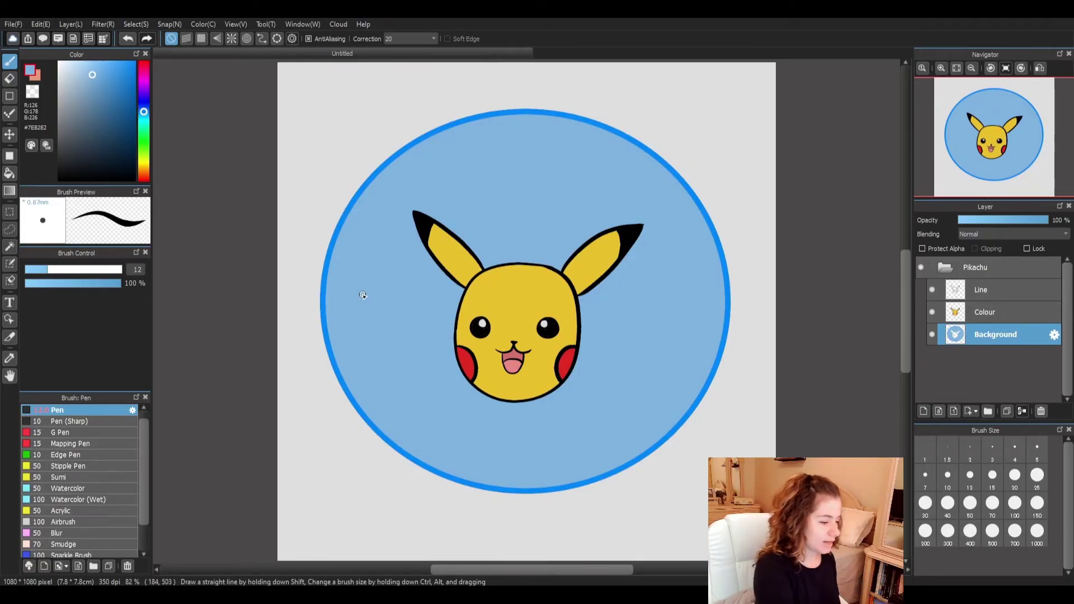
left_click(393, 152, "alt")
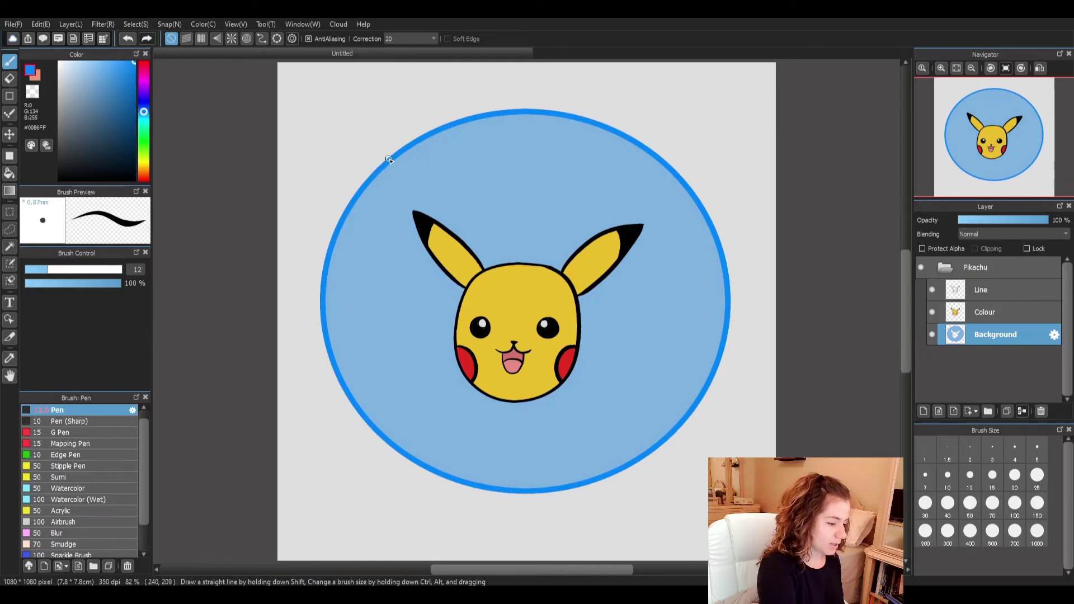
Step: Try drawing freehand vertical blue stripes across the ellipse with the Brush, and undo them
left_click_drag(389, 161, 401, 422)
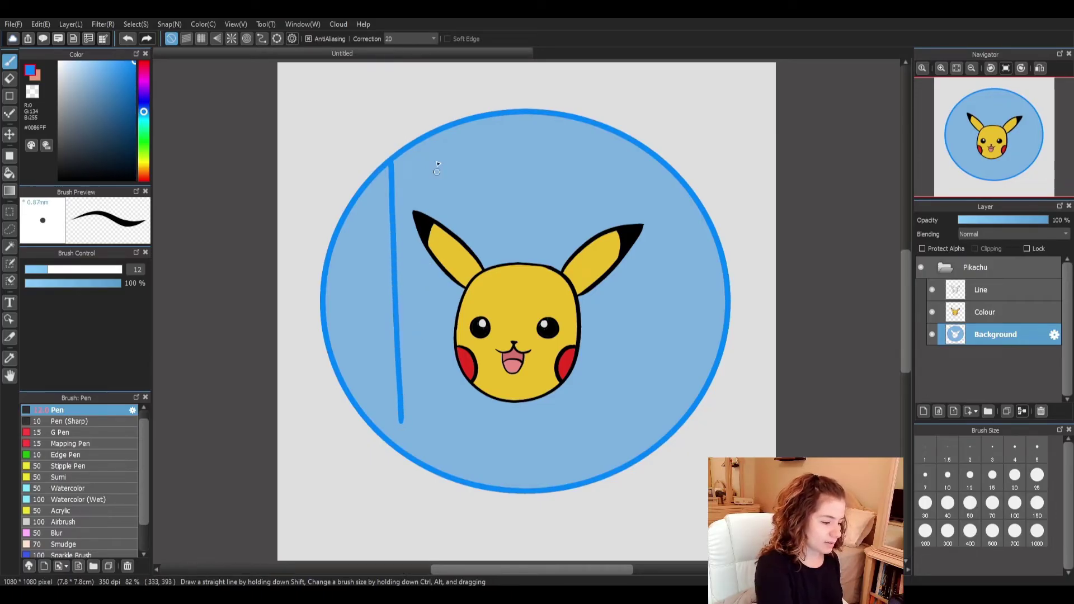
left_click_drag(435, 177, 431, 135)
left_click_drag(438, 205, 455, 463)
left_click_drag(474, 123, 499, 454)
key("ctrl+z")
key("ctrl+z")
key("ctrl+z")
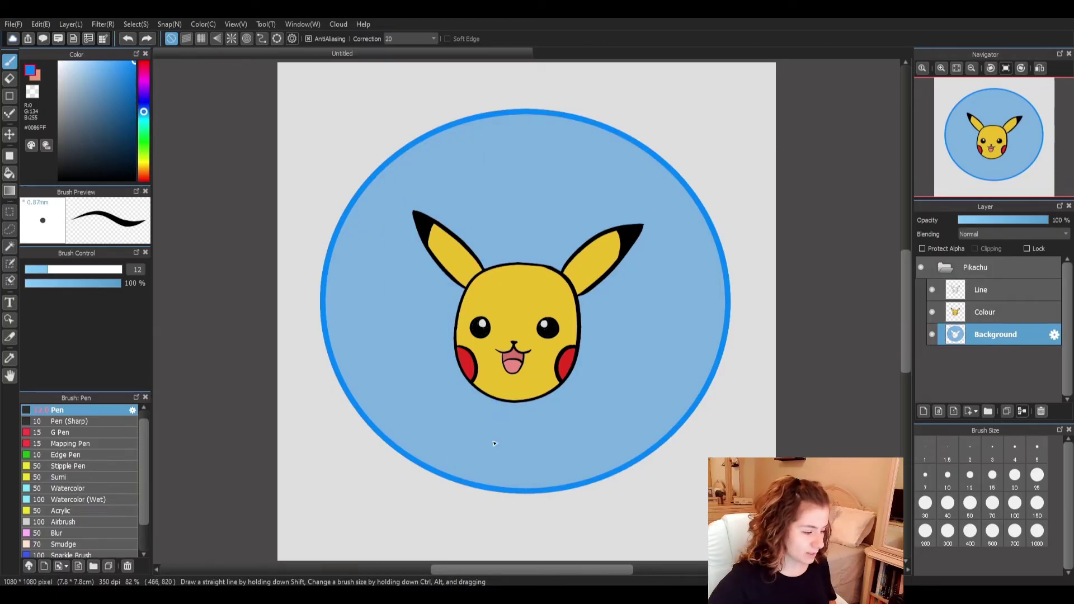
Step: With the Shape Brush's Line option, draw ten evenly spaced, near-vertical blue stripes from edge to edge across the ellipse, behind the character
left_click(9, 98)
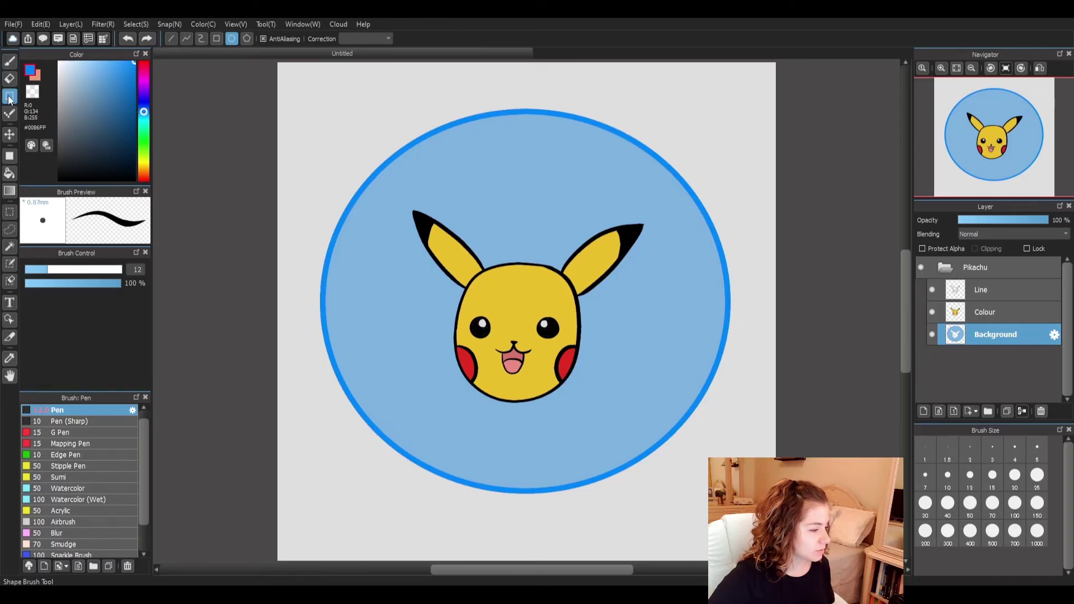
left_click(169, 37)
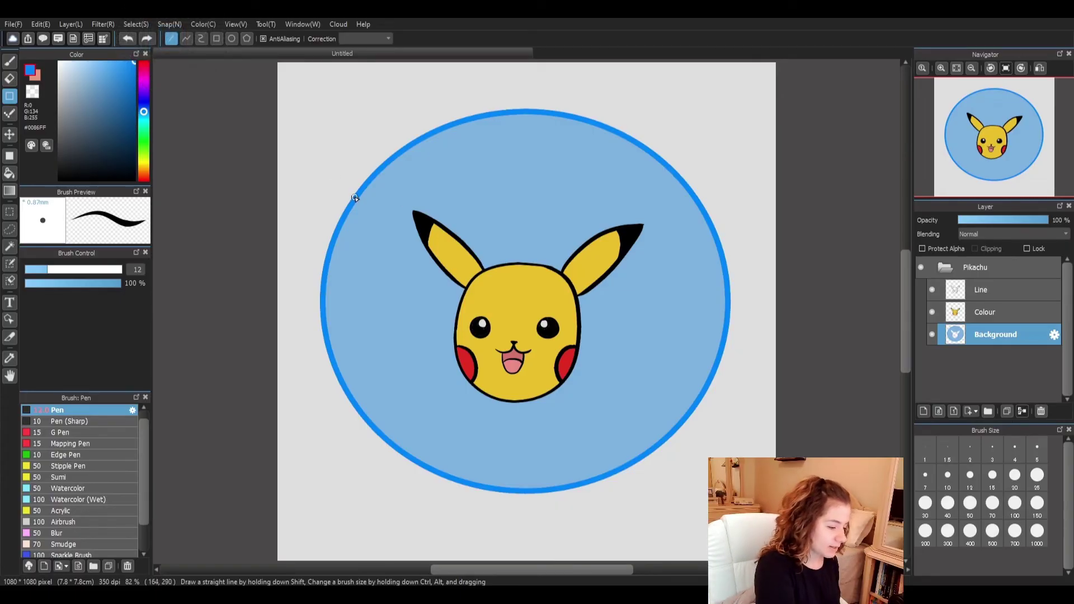
left_click_drag(353, 231, 362, 414)
left_click_drag(390, 166, 399, 452)
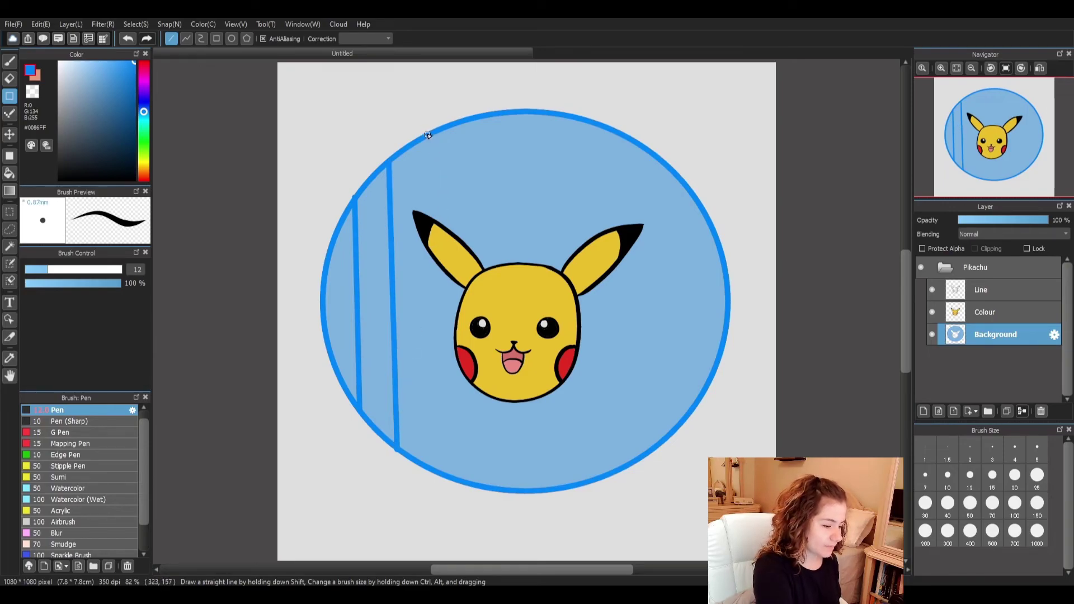
left_click_drag(428, 134, 438, 471)
left_click_drag(467, 119, 474, 486)
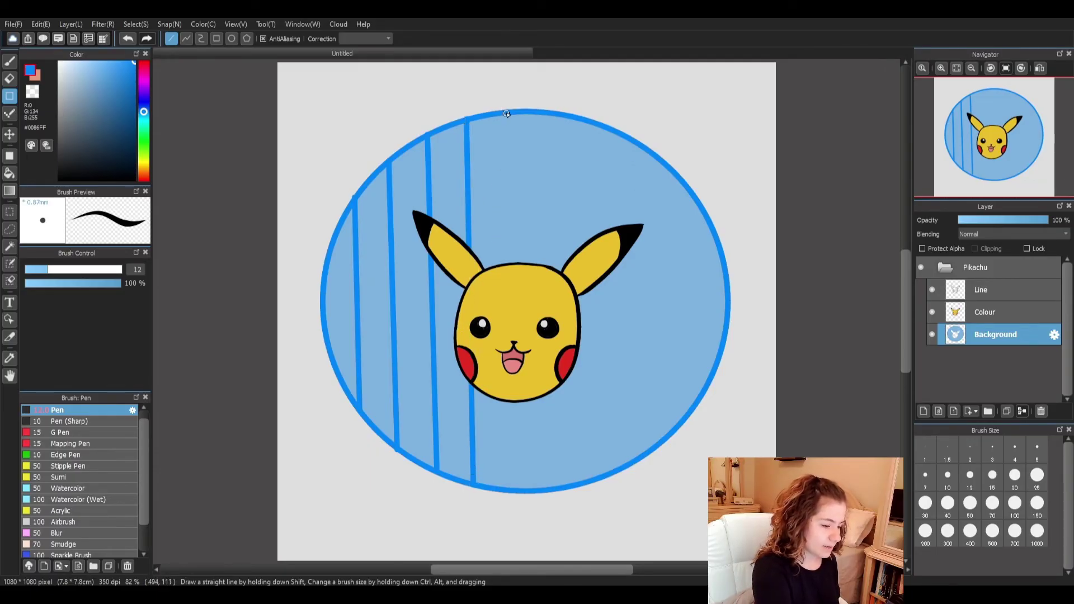
left_click_drag(506, 113, 509, 473)
left_click_drag(510, 491, 510, 491)
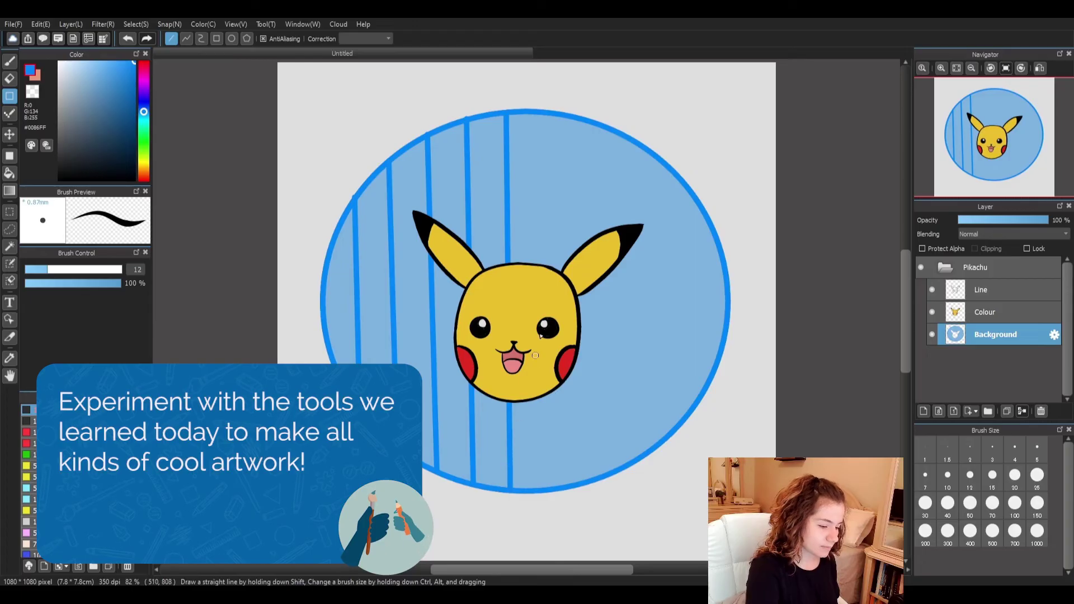
left_click_drag(545, 112, 552, 494)
left_click_drag(591, 122, 600, 476)
left_click_drag(630, 144, 639, 464)
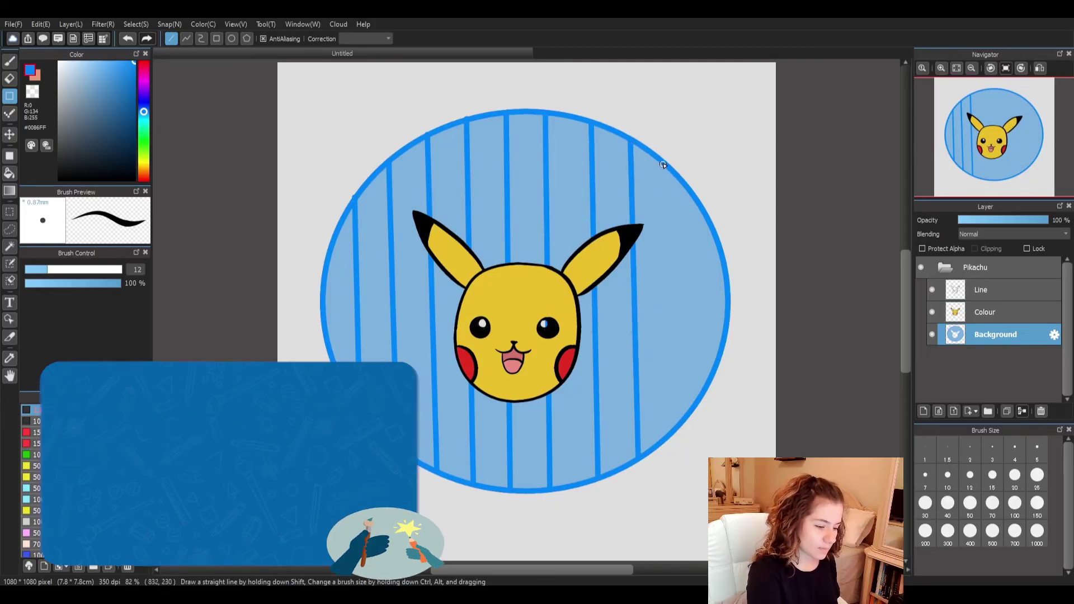
left_click_drag(664, 162, 672, 433)
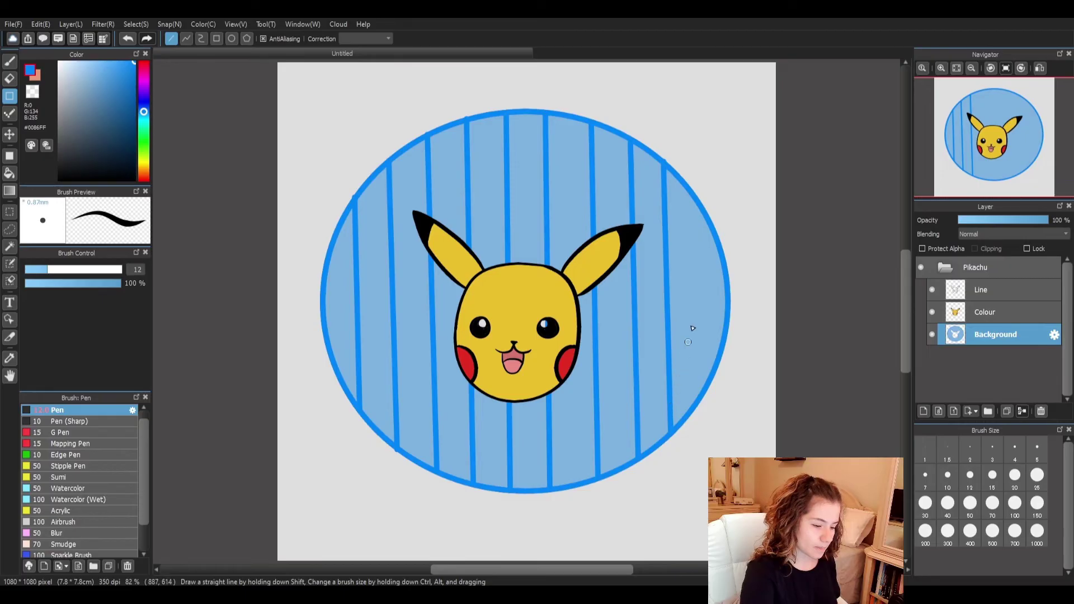
left_click_drag(699, 205, 702, 394)
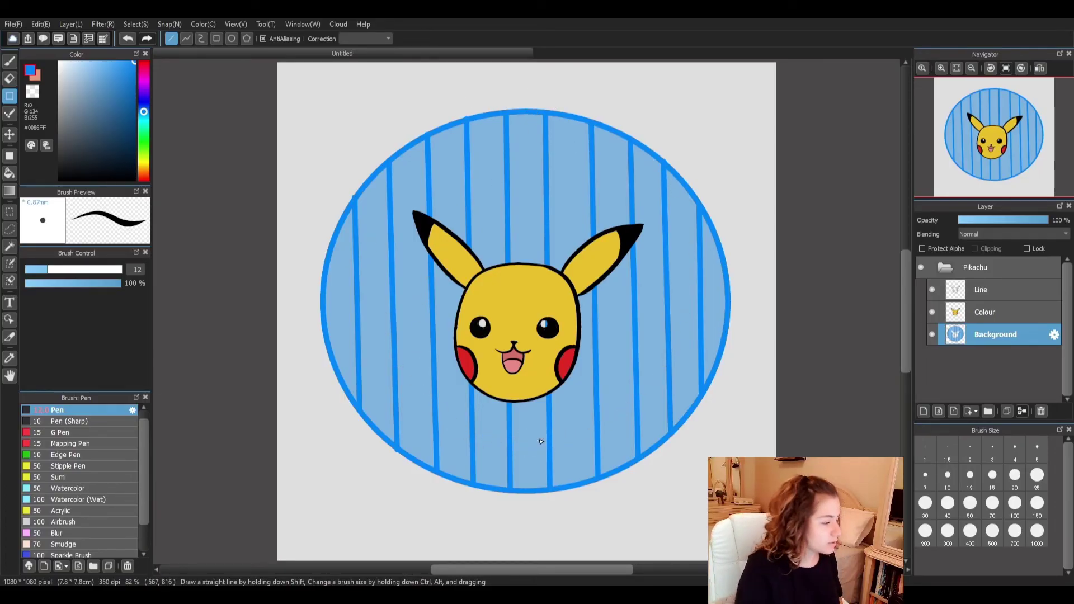
Step: Pick the yellow #EBBE23 from the character's ear with the Eyedropper
left_click(10, 359)
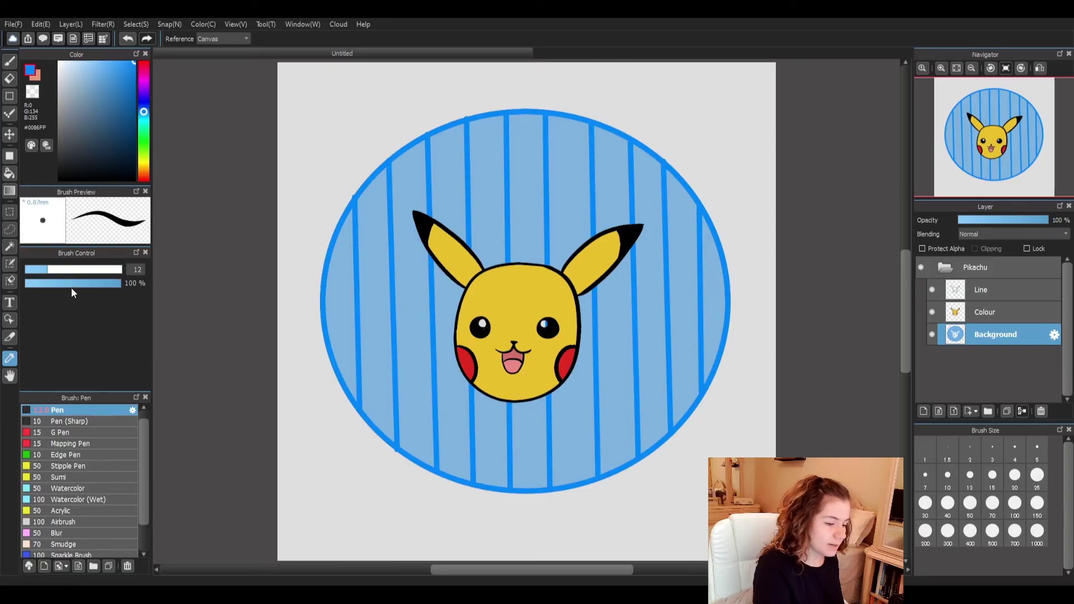
left_click(600, 253)
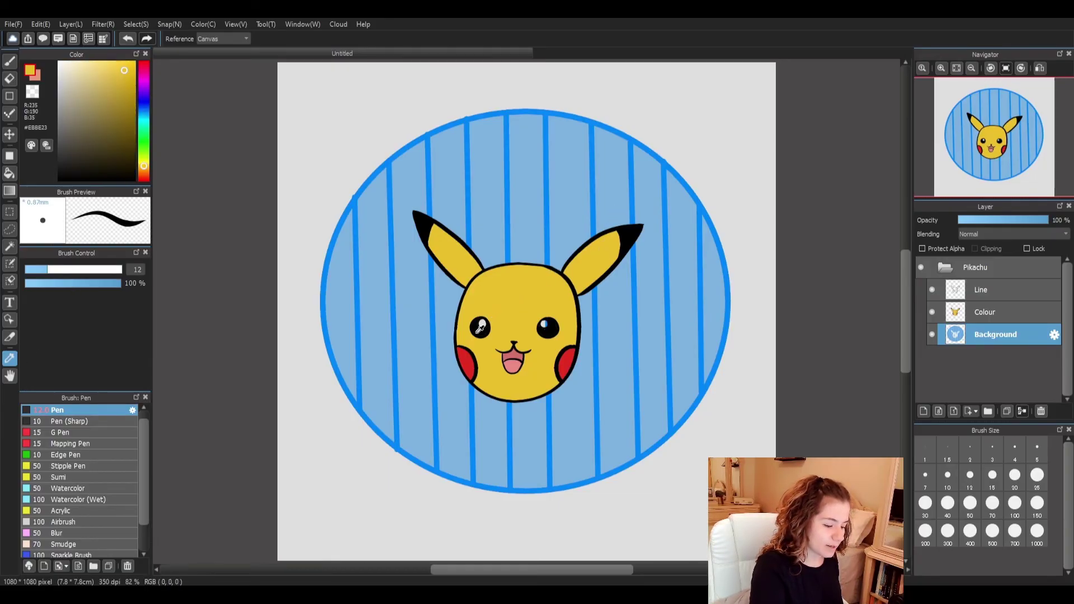
Step: Sample the cheek, mouth, canvas and ellipse fill colours with the Eyedropper, finish on the outline's bright blue #0086FF, and switch to the Brush
left_click(469, 358)
left_click(519, 359)
left_click(517, 351)
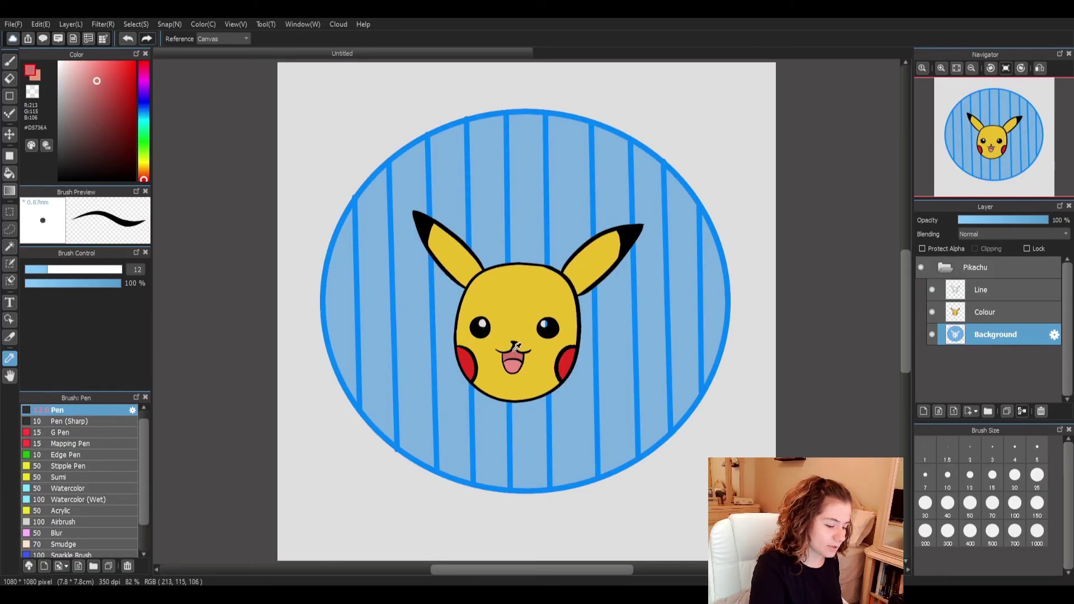
left_click(569, 358)
left_click(659, 90)
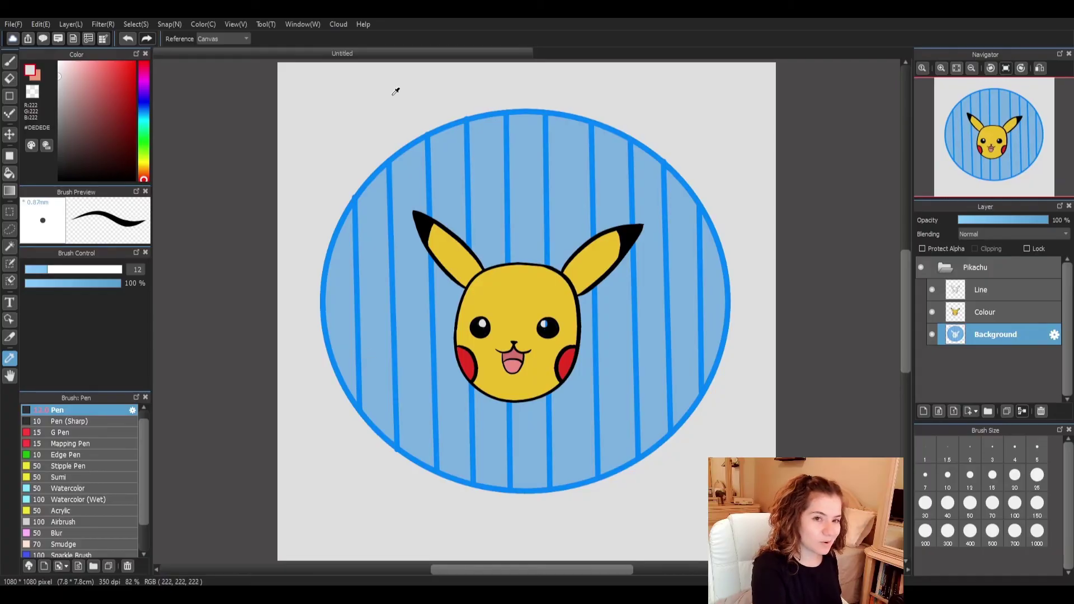
left_click(487, 177)
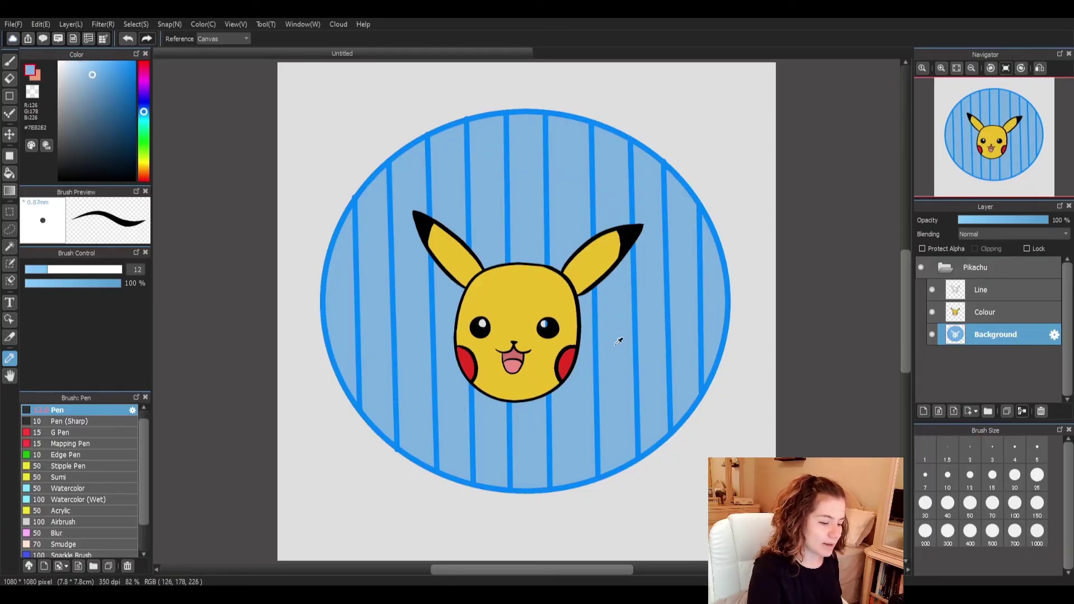
left_click(595, 118)
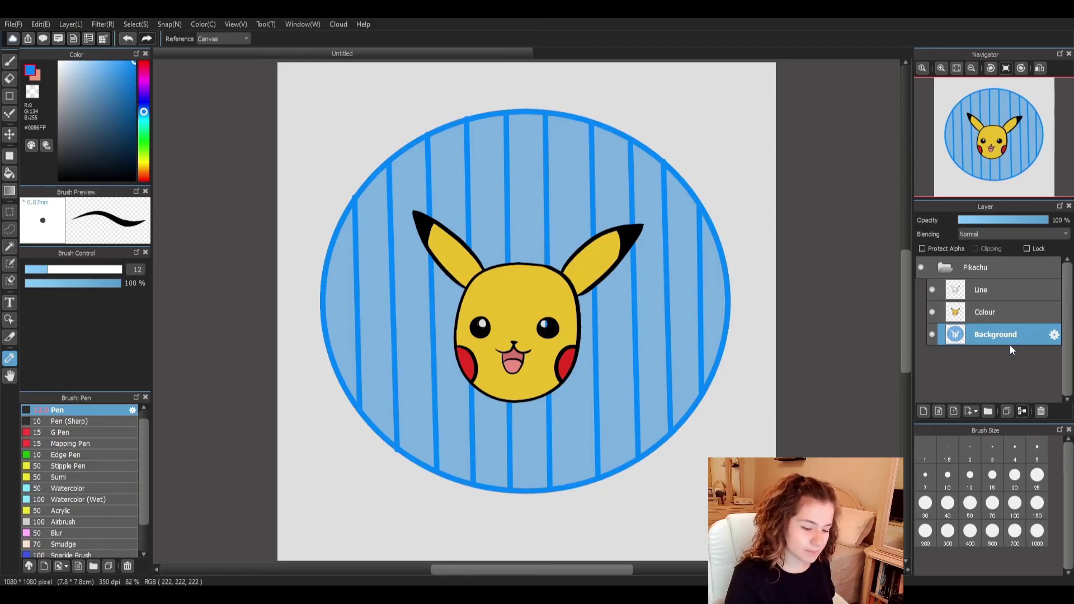
key("b")
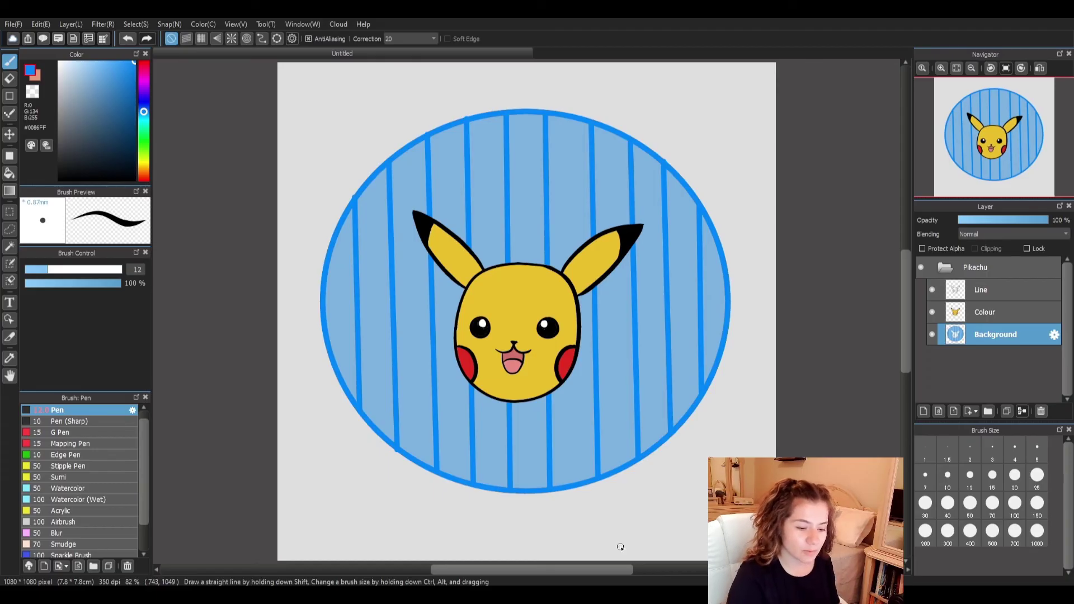
Step: Go through the Line, Colour and Background layers inside the Pikachu folder, and collapse the folder
left_click(944, 269)
left_click(944, 268)
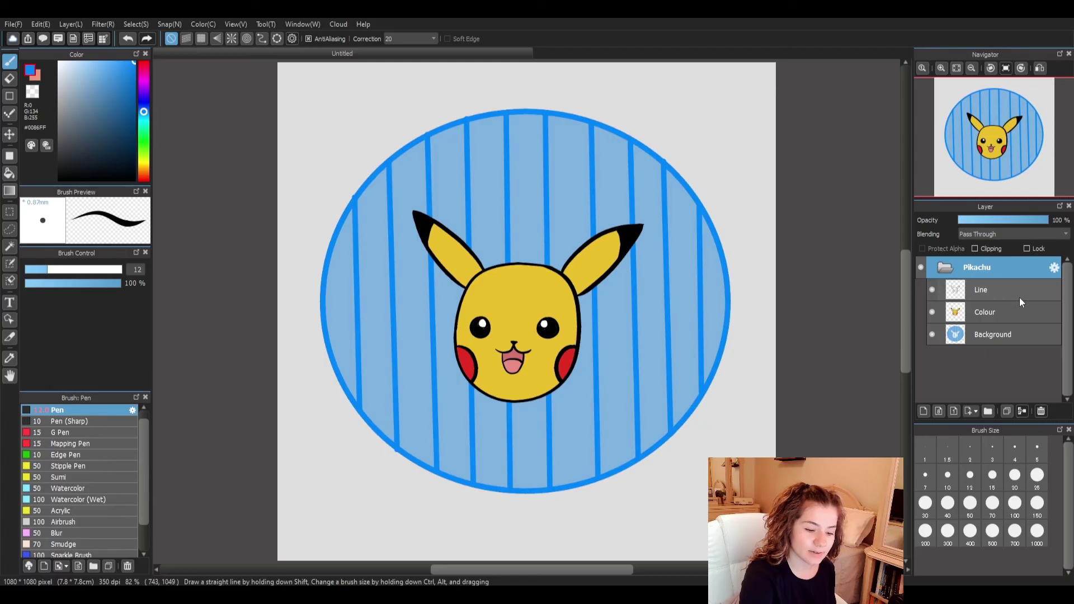
left_click(1005, 288)
left_click(1014, 313)
left_click(1027, 332)
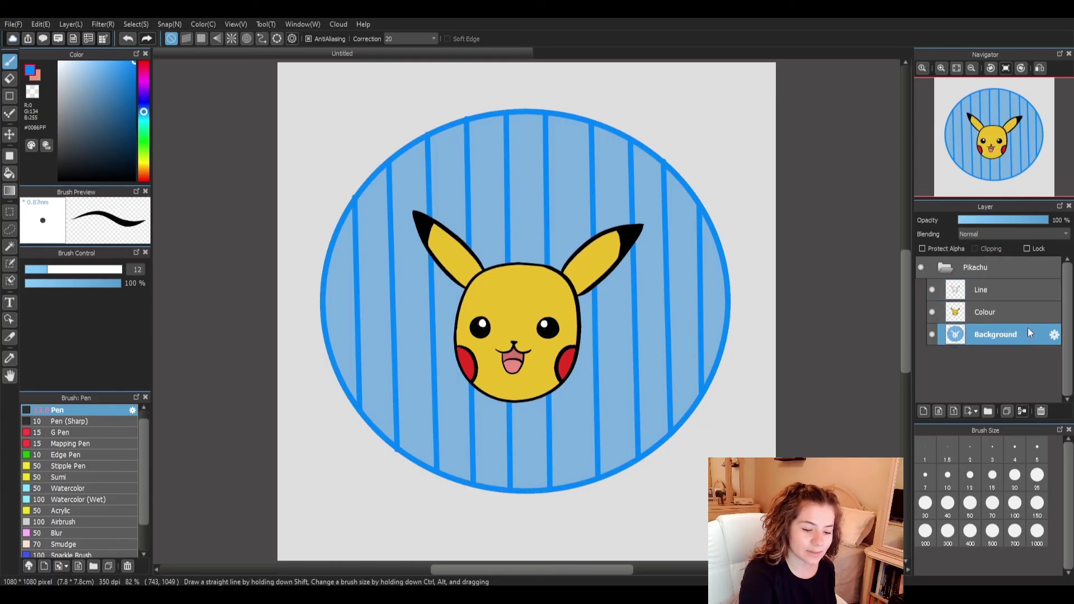
left_click(945, 267)
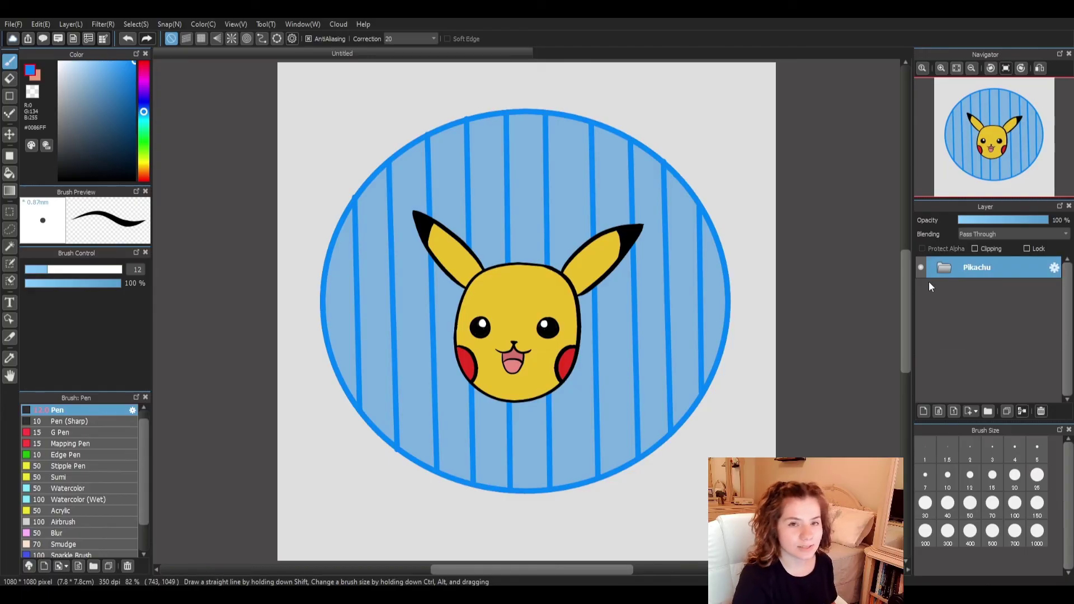